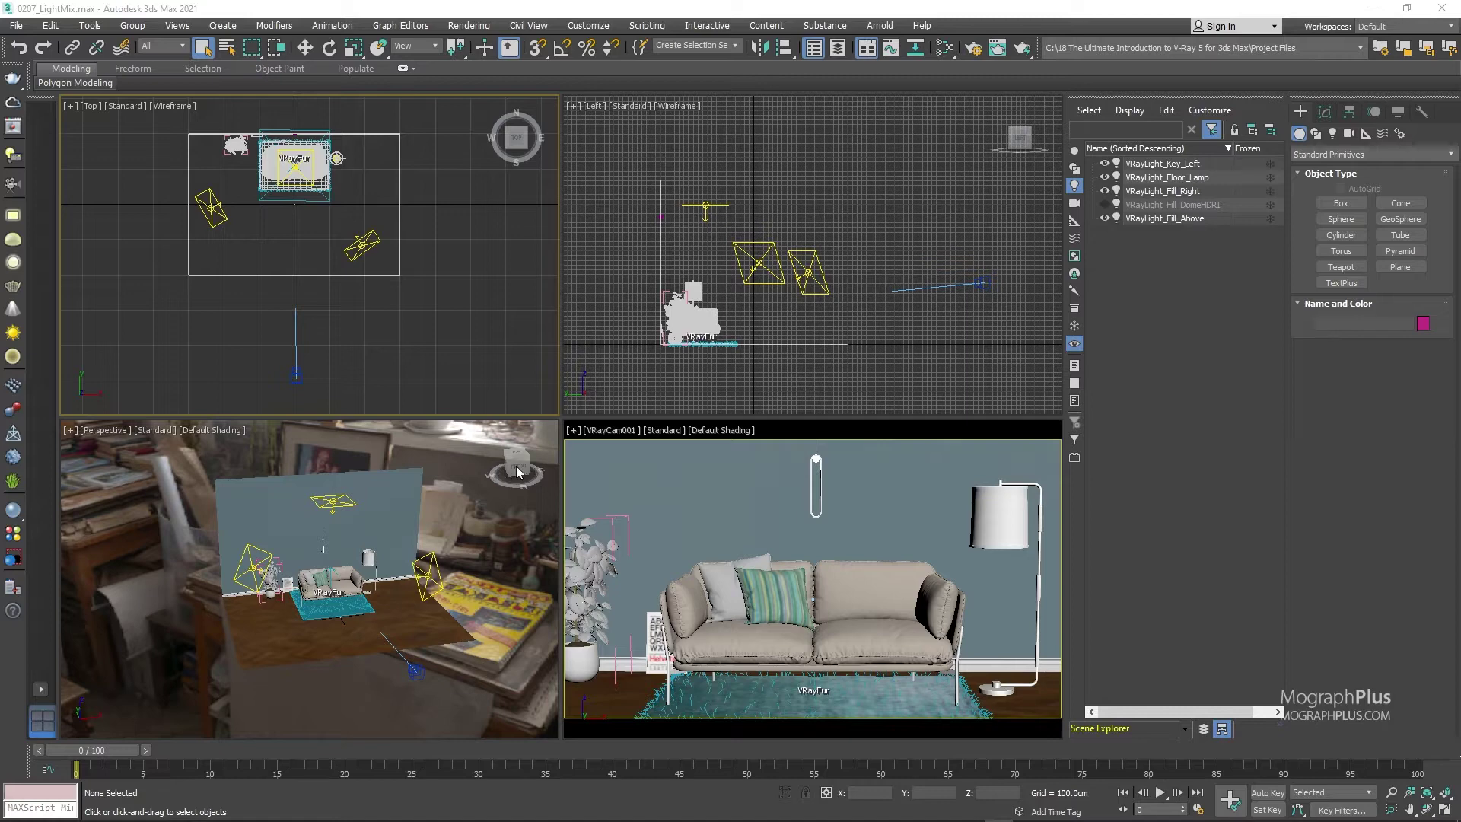
- Render the scene through the VRayCam001 camera view
right_click(714, 493)
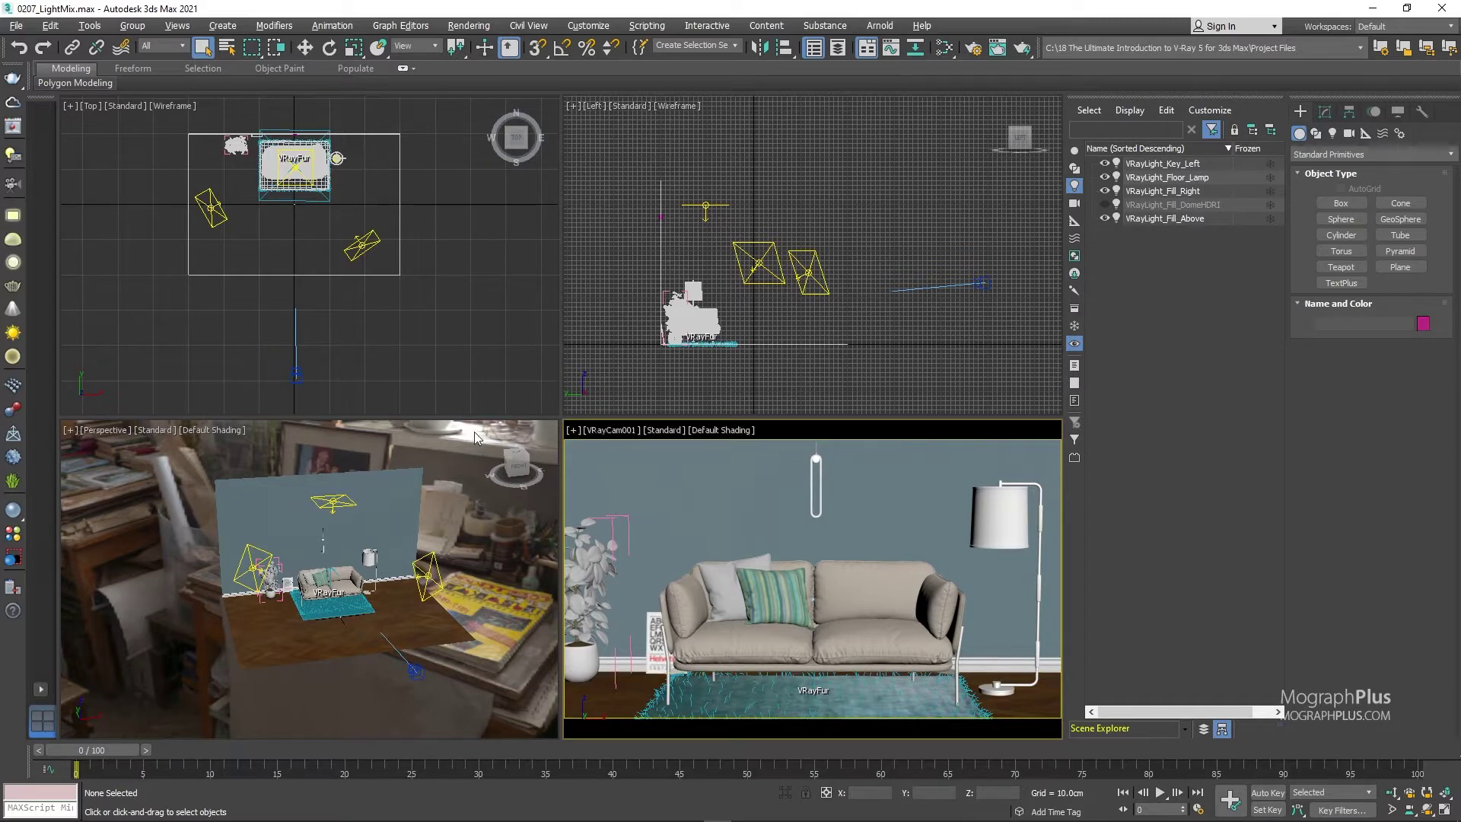
key(shift+q)
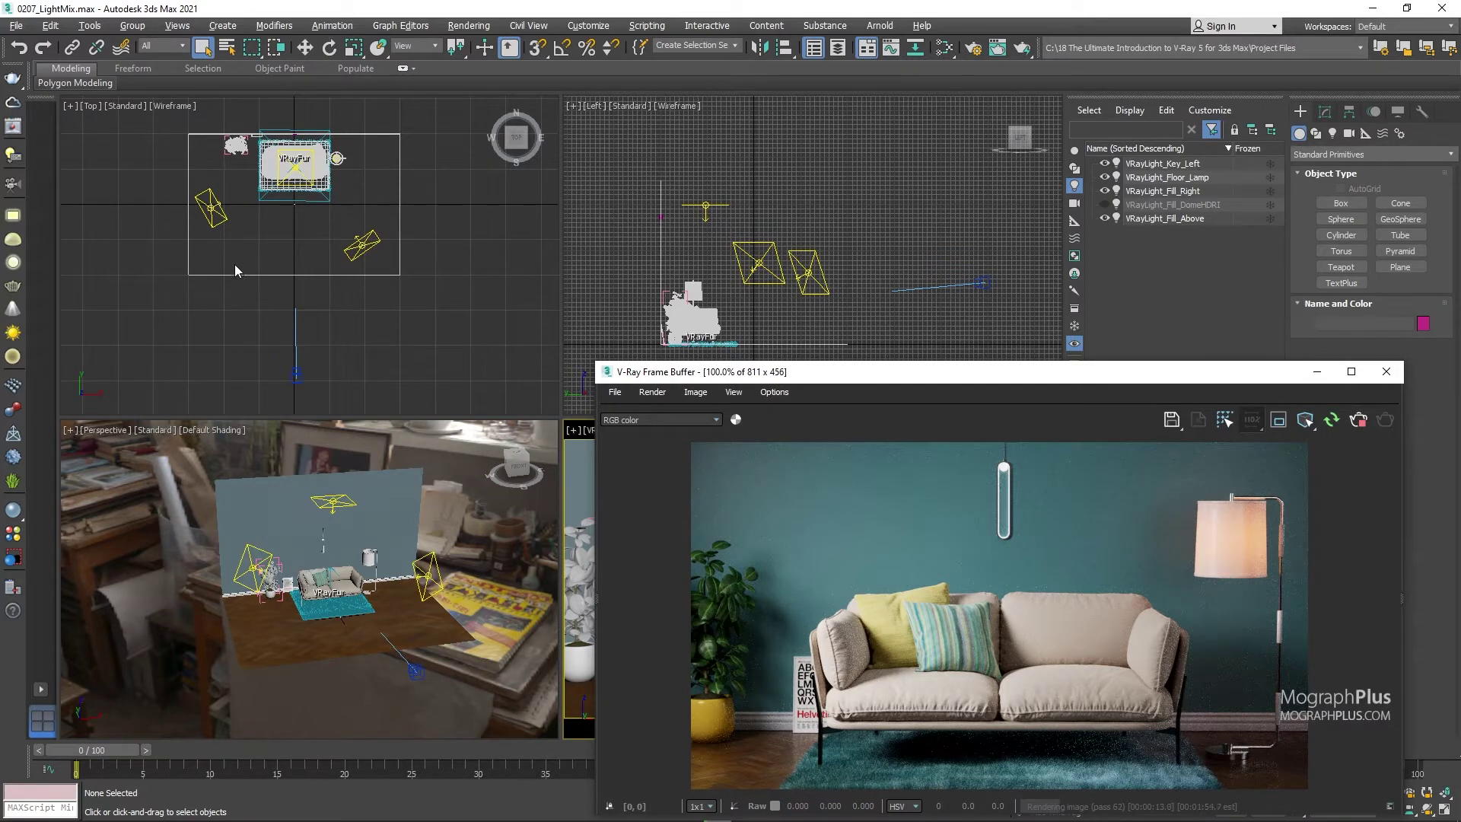
- Pick the key light, the right fill light and the above fill light one after another to review the lighting setup
click(220, 218)
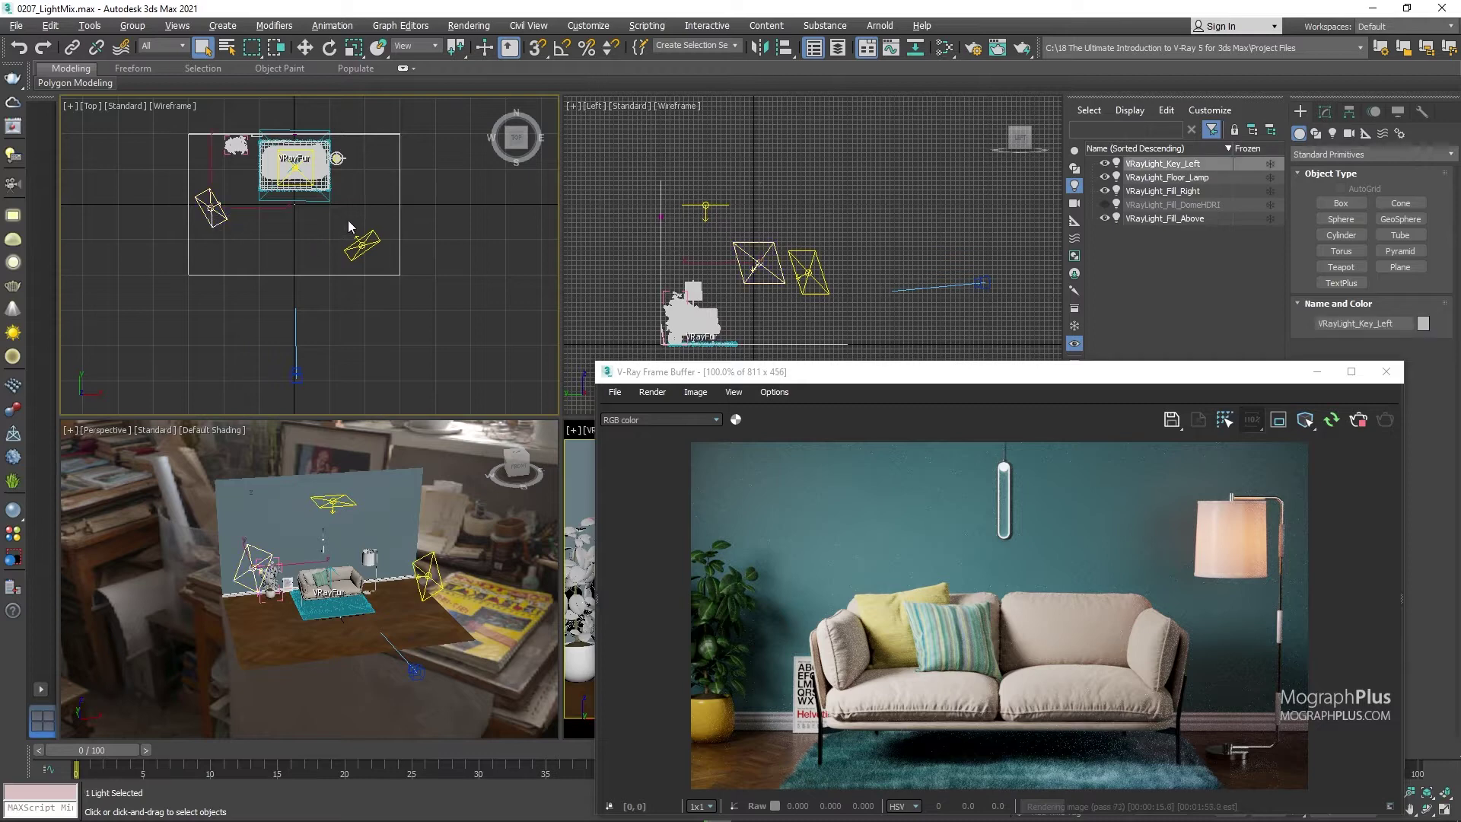
click(362, 245)
drag(732, 189, 694, 215)
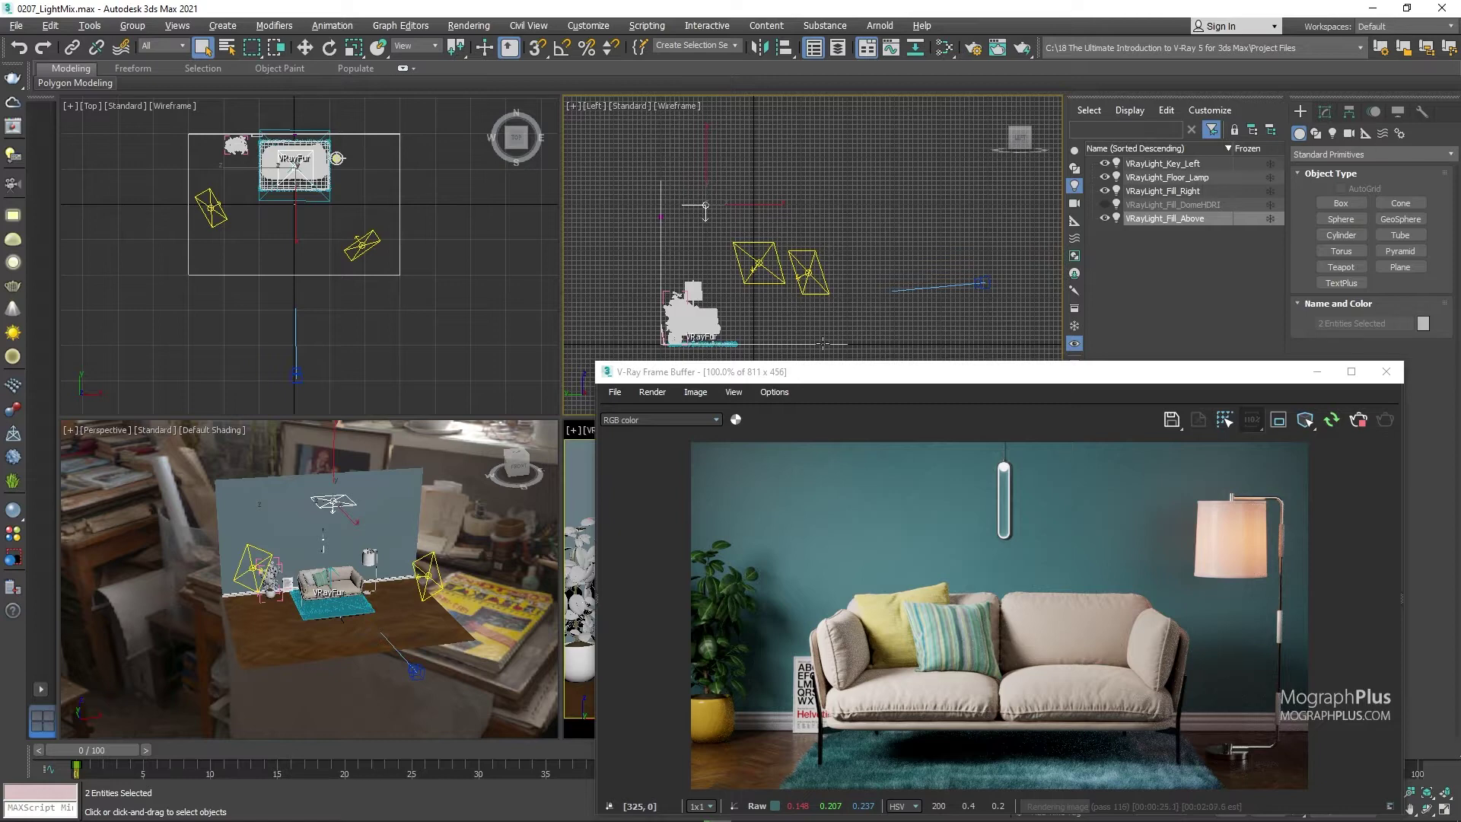
- Check the background environment map in the Environment and Effects settings and close them
key(8)
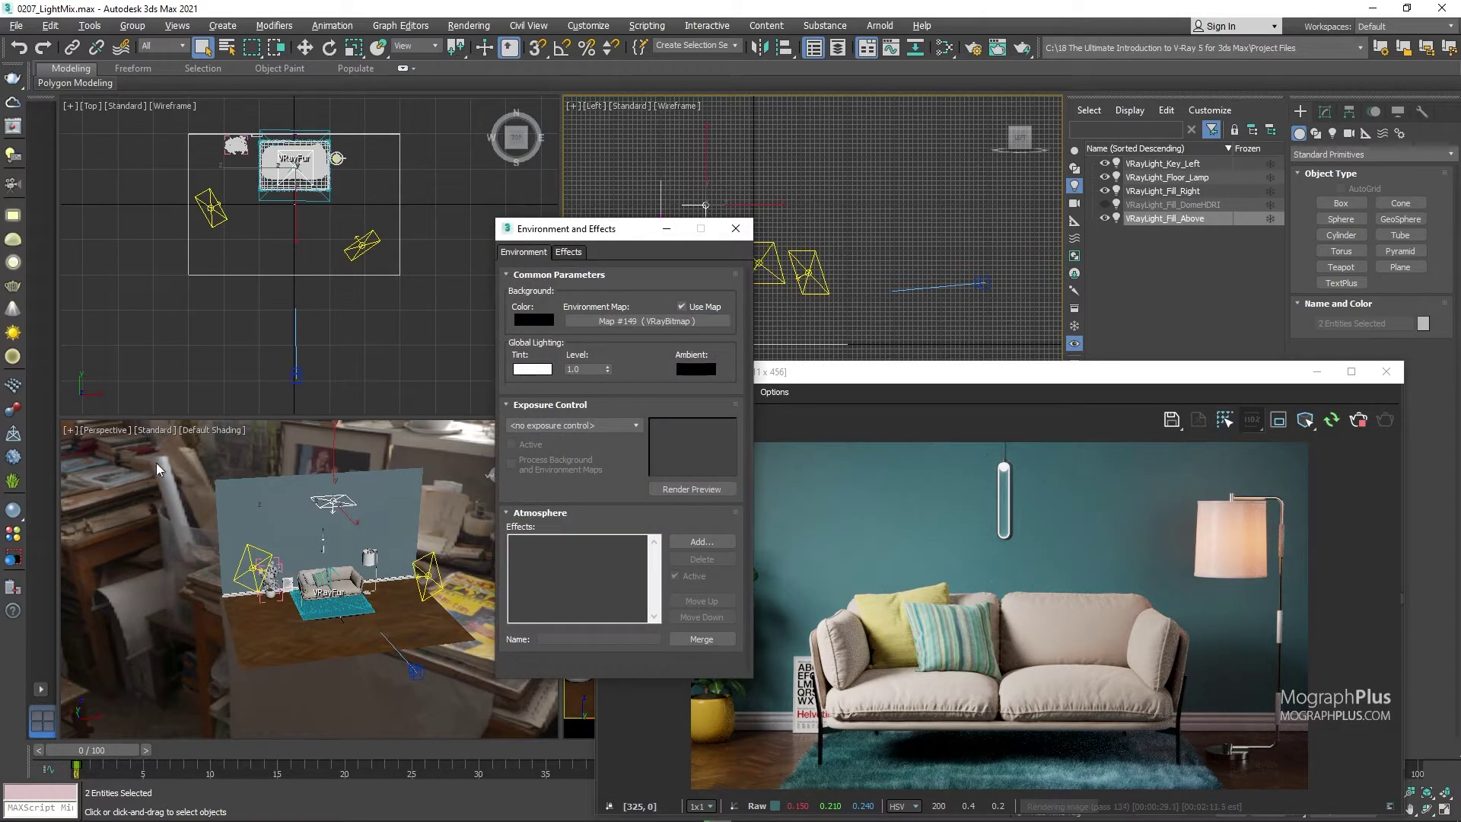
drag(580, 231, 296, 240)
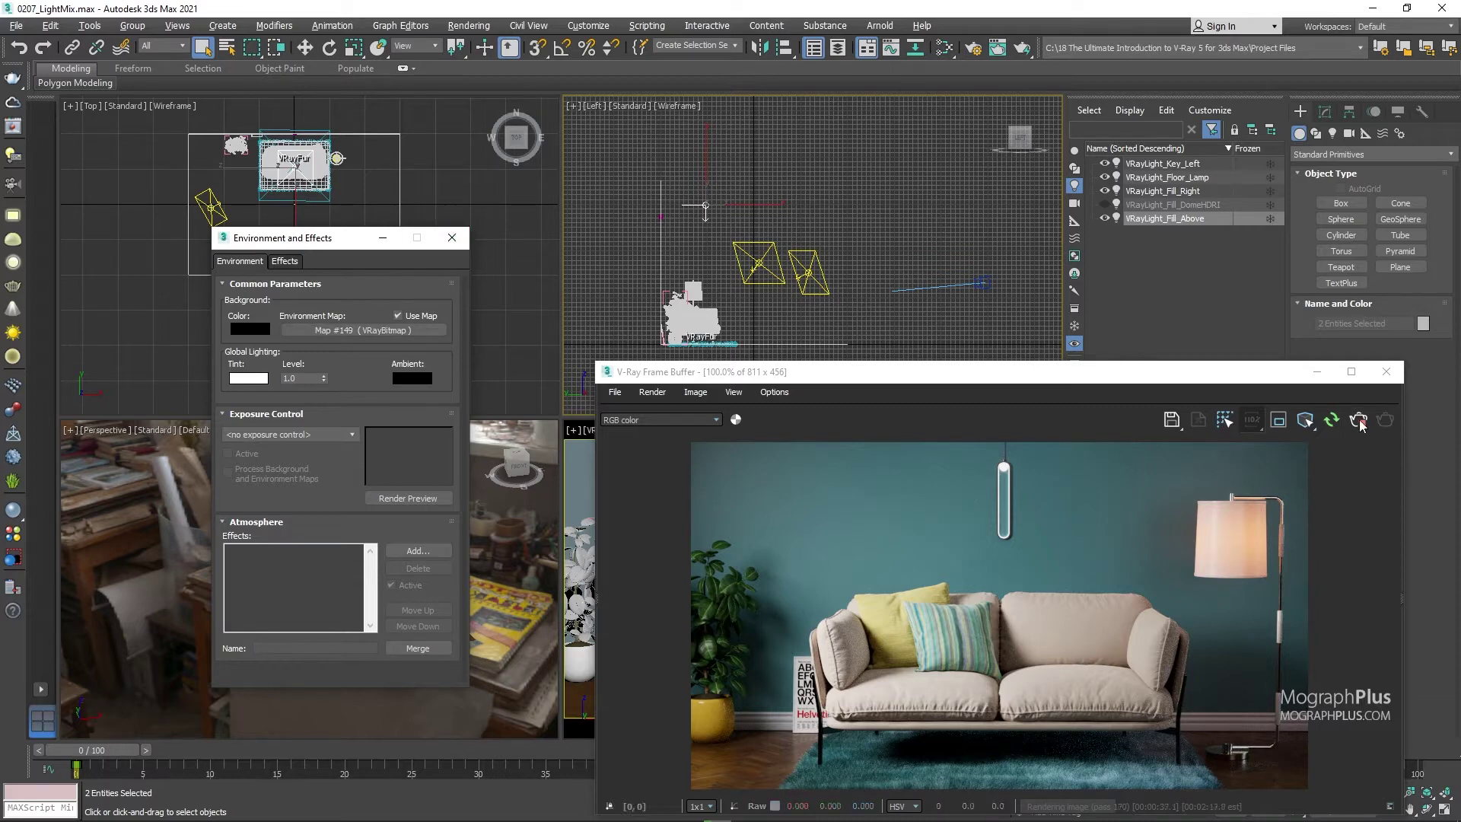
click(452, 238)
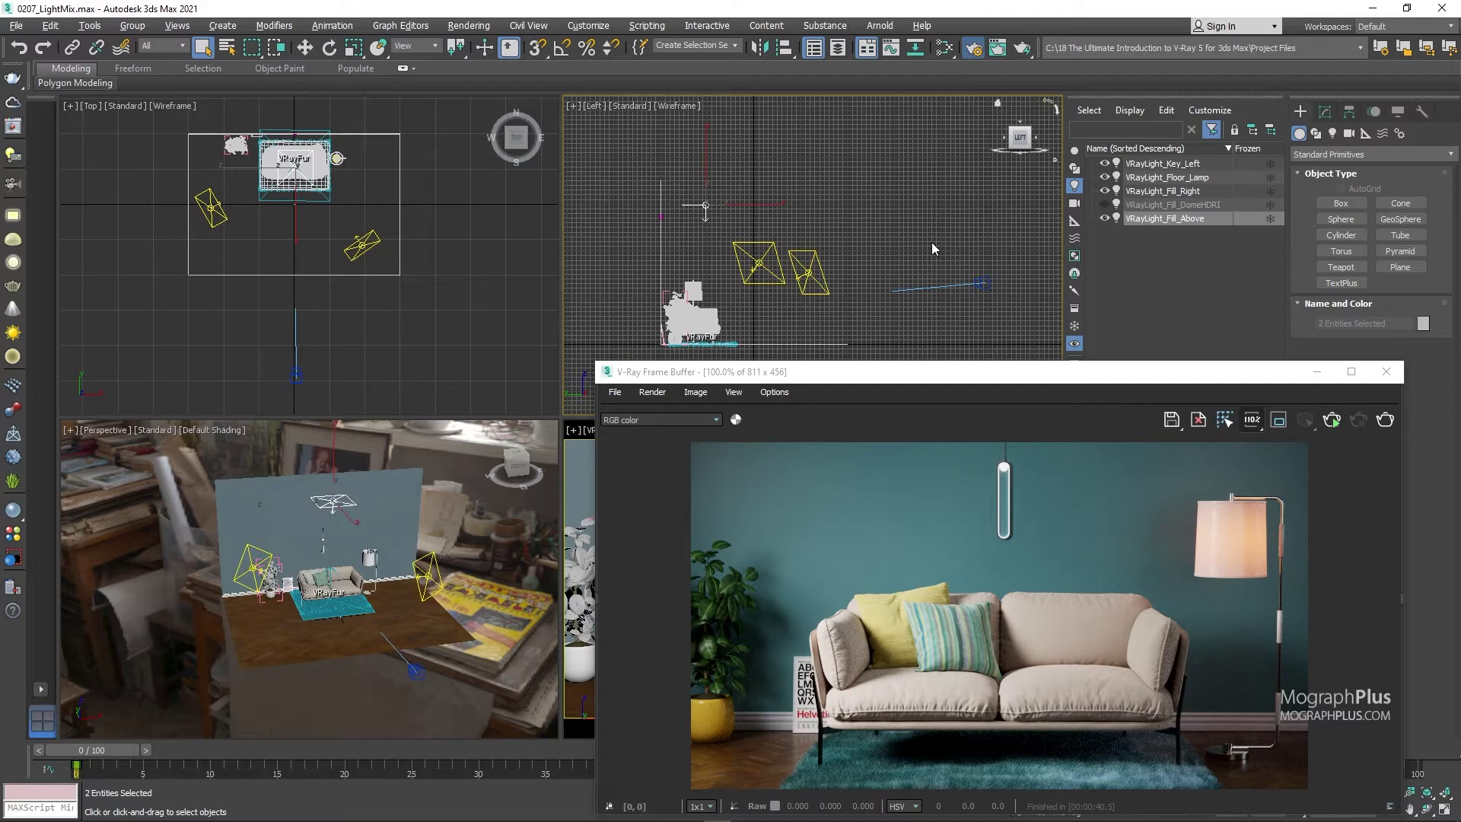
- Add a VRayLightMix render element in the render setup
key(F10)
drag(350, 35, 273, 93)
click(352, 212)
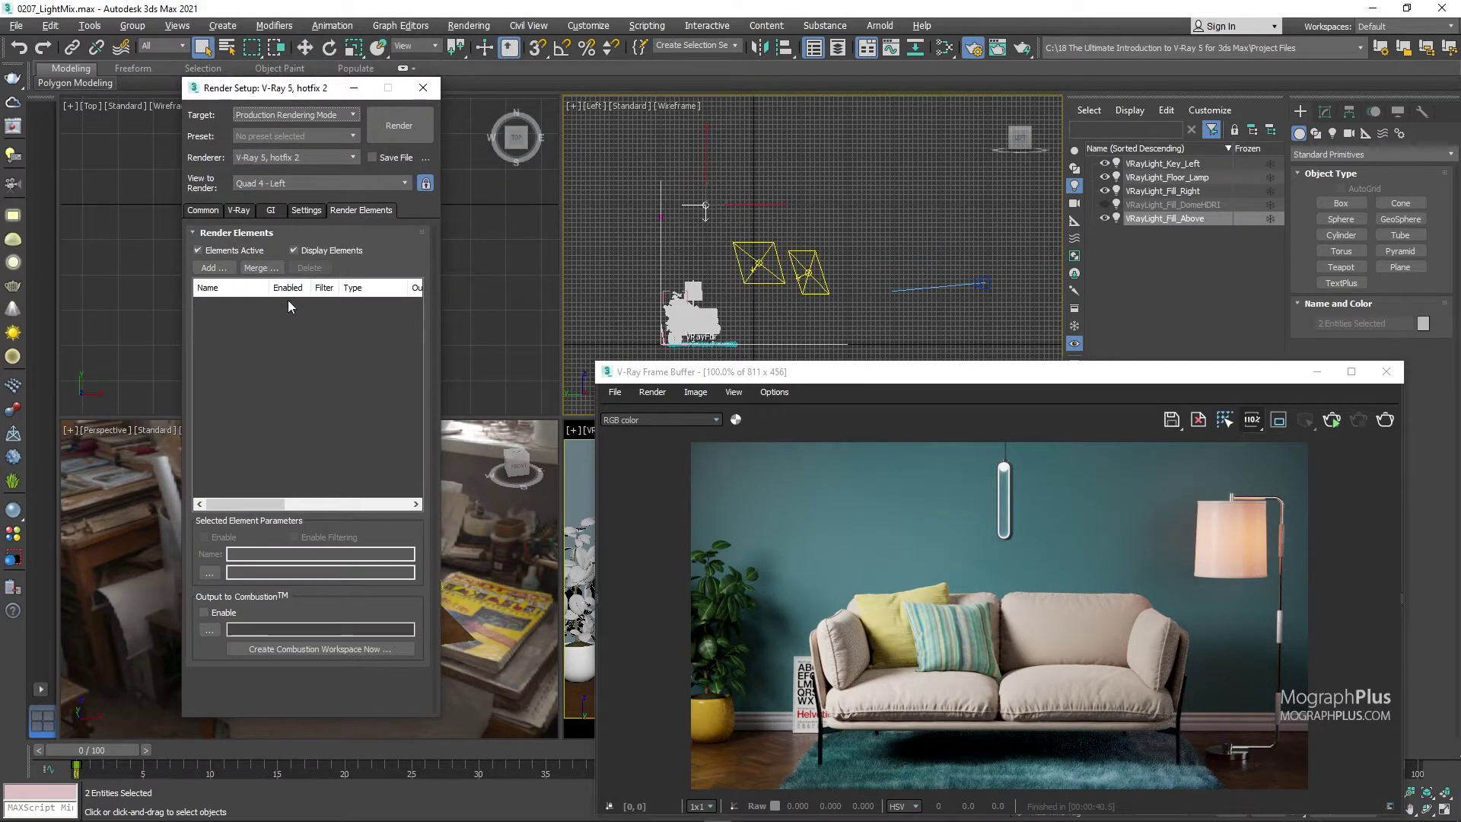
click(207, 267)
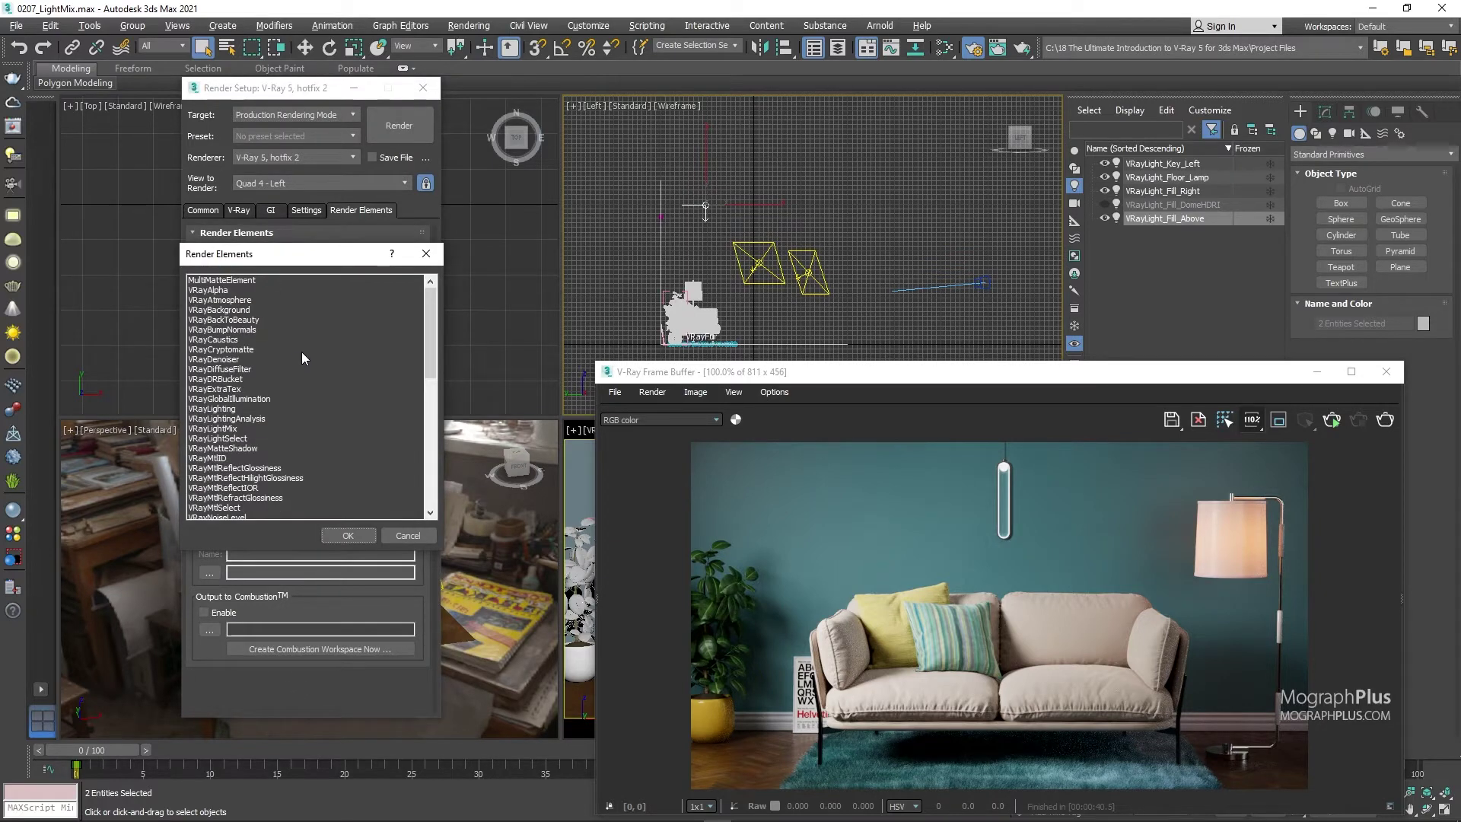
click(248, 429)
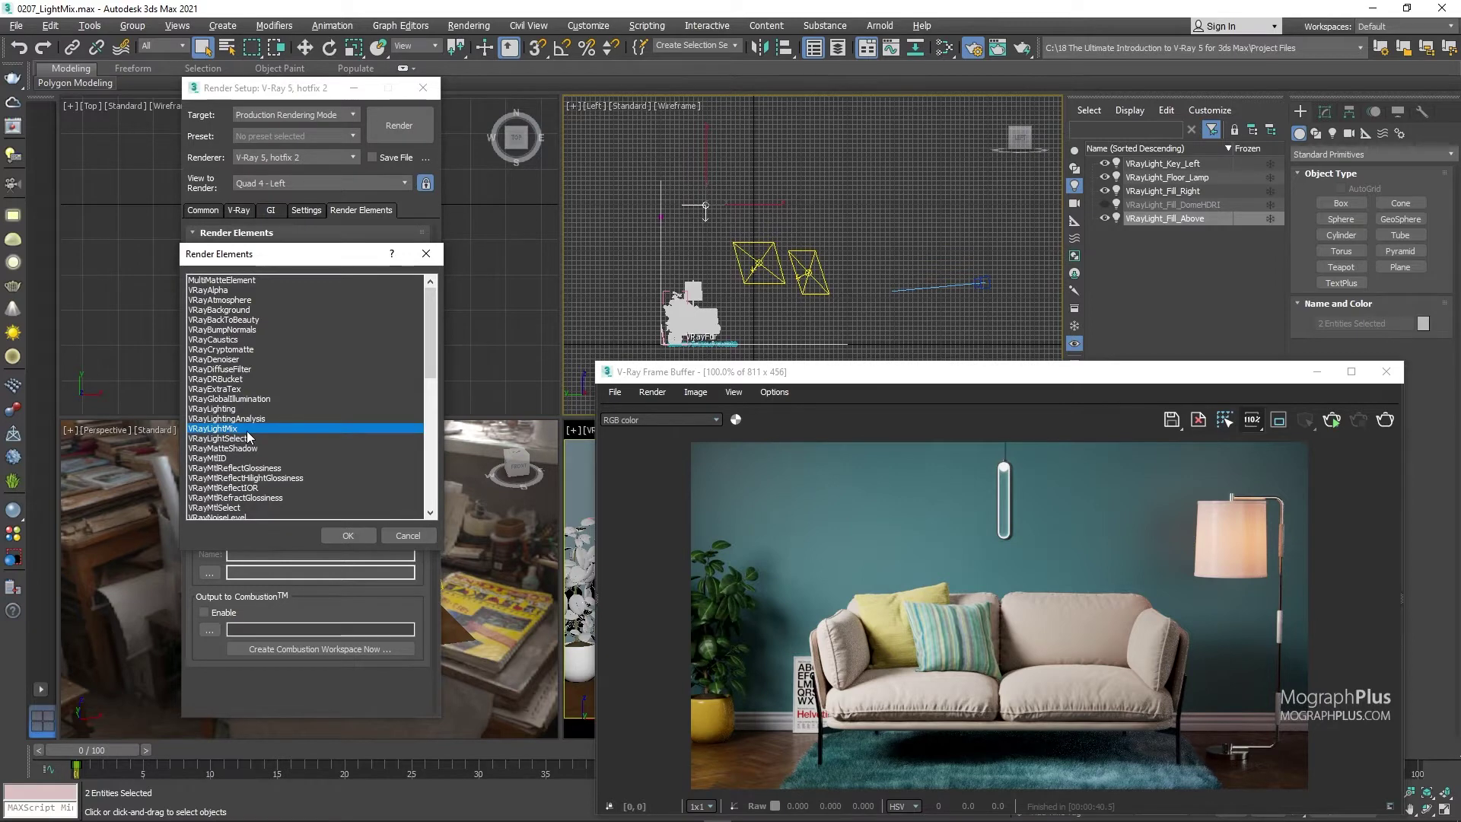
click(349, 537)
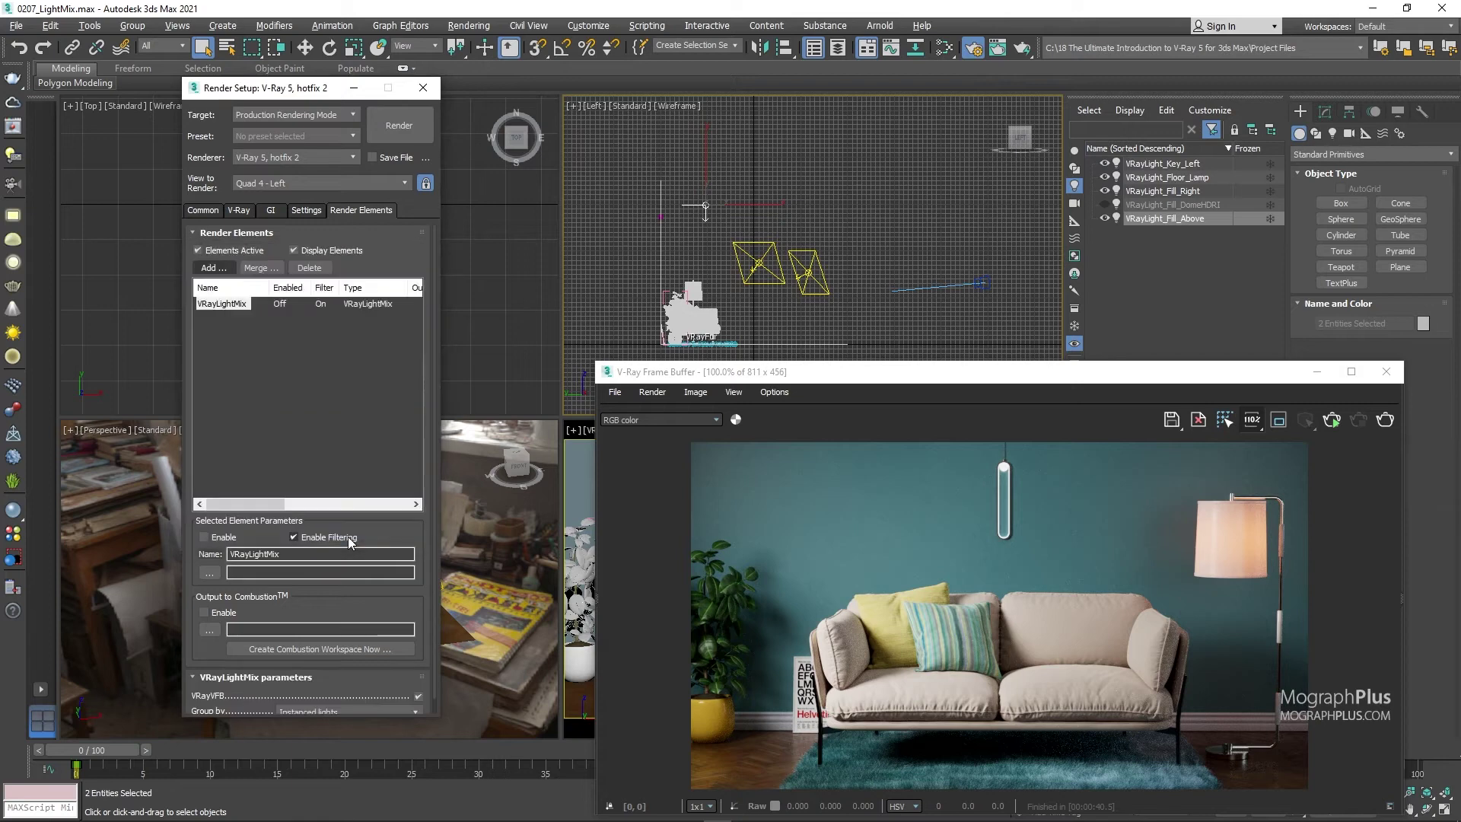
- Group the VRayLightMix element by individual lights
scroll(388, 518, down, 1)
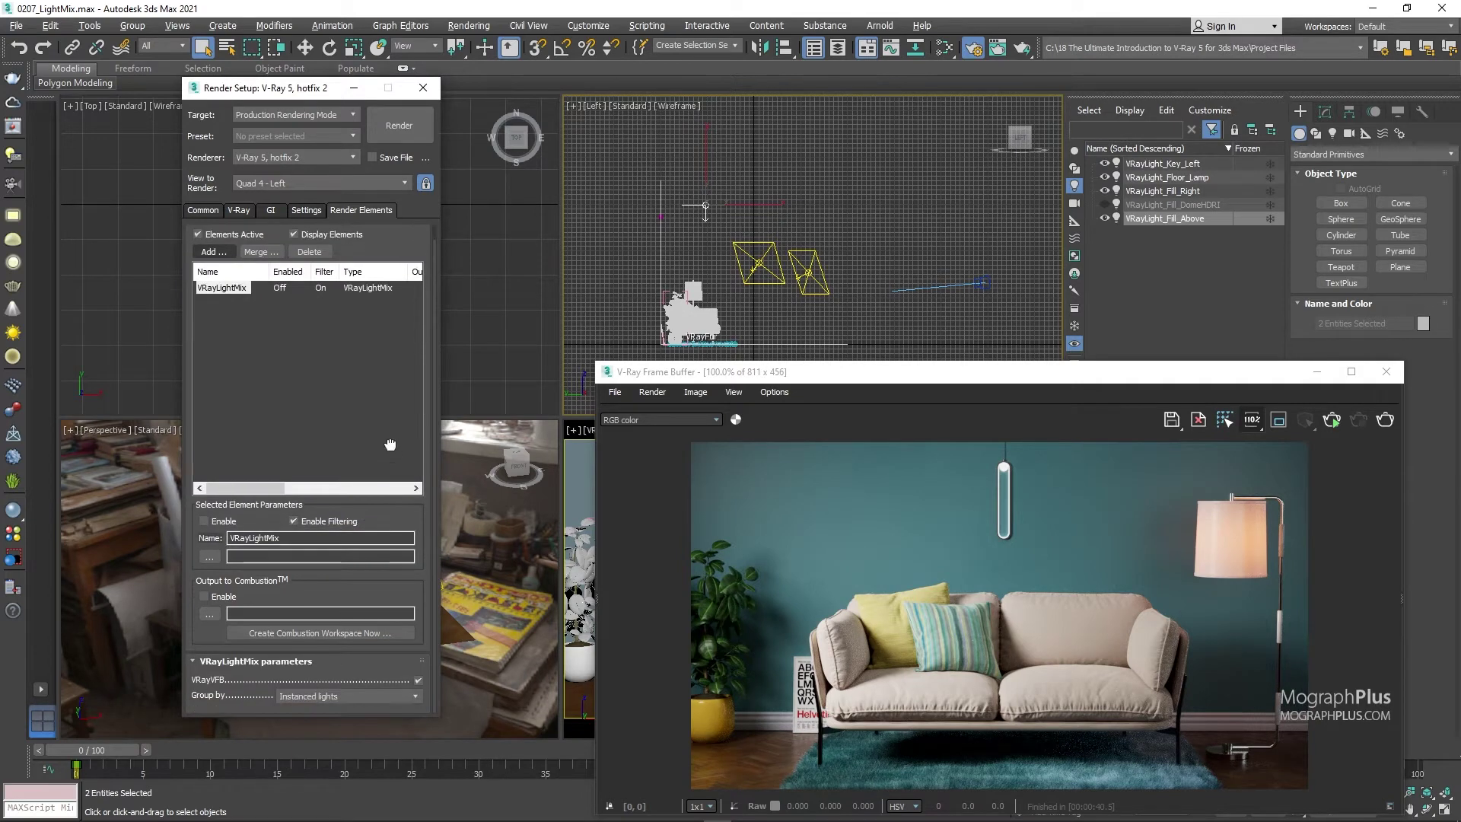
click(346, 697)
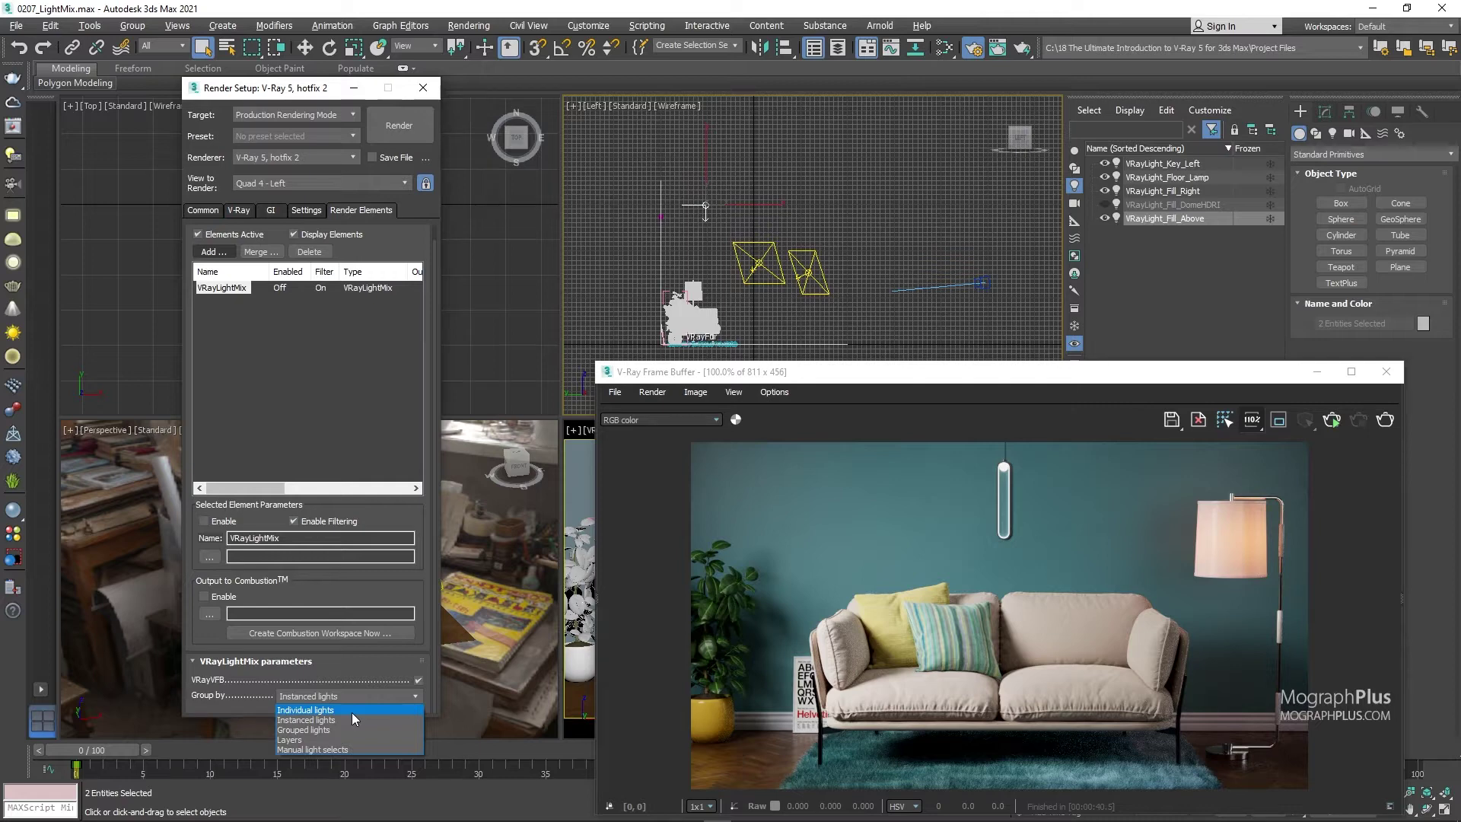
click(351, 712)
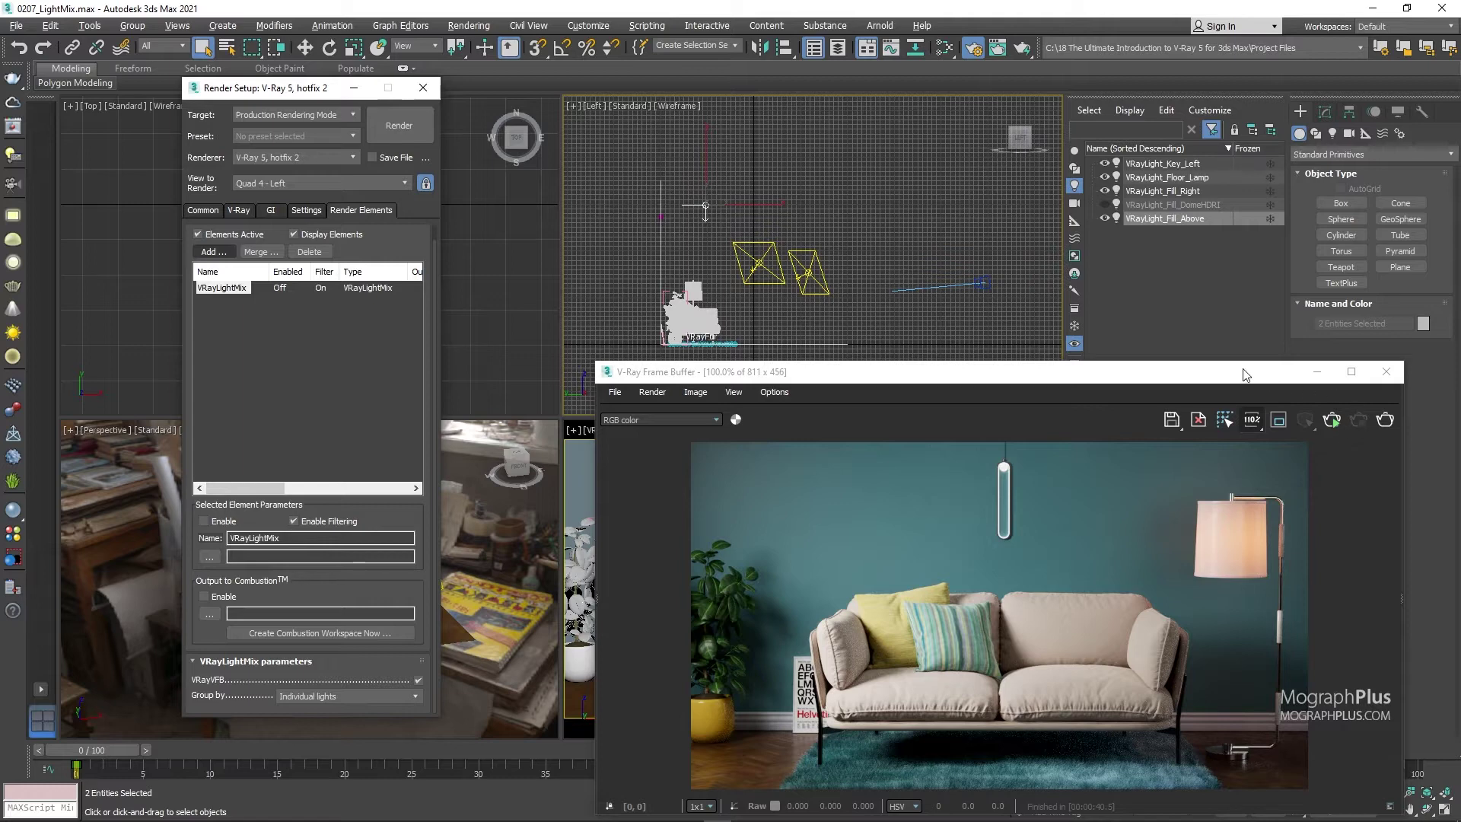
- Enlarge the V-Ray Frame Buffer window and render the scene again with the light mix element
drag(596, 364, 305, 143)
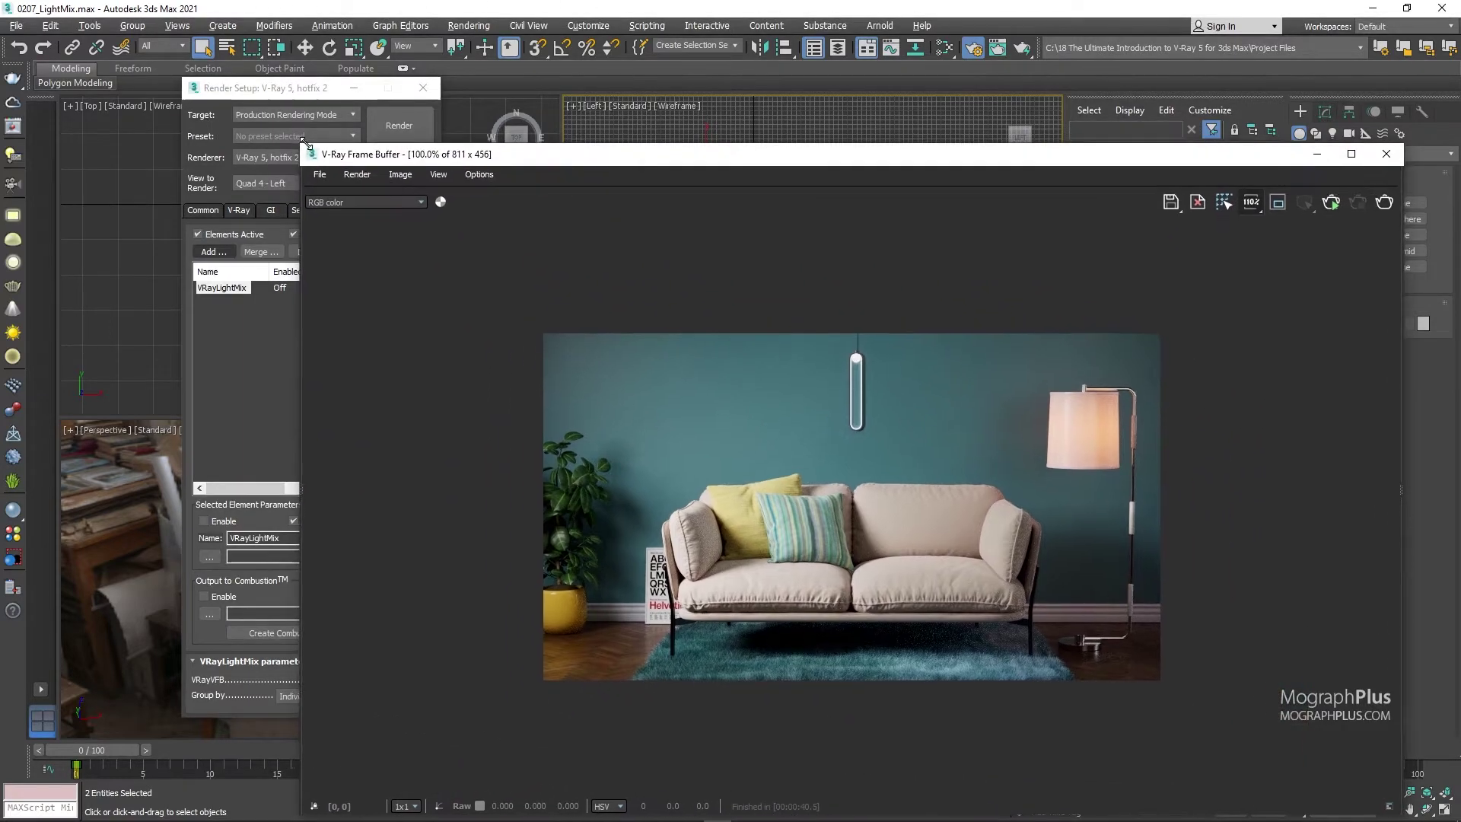
click(1331, 201)
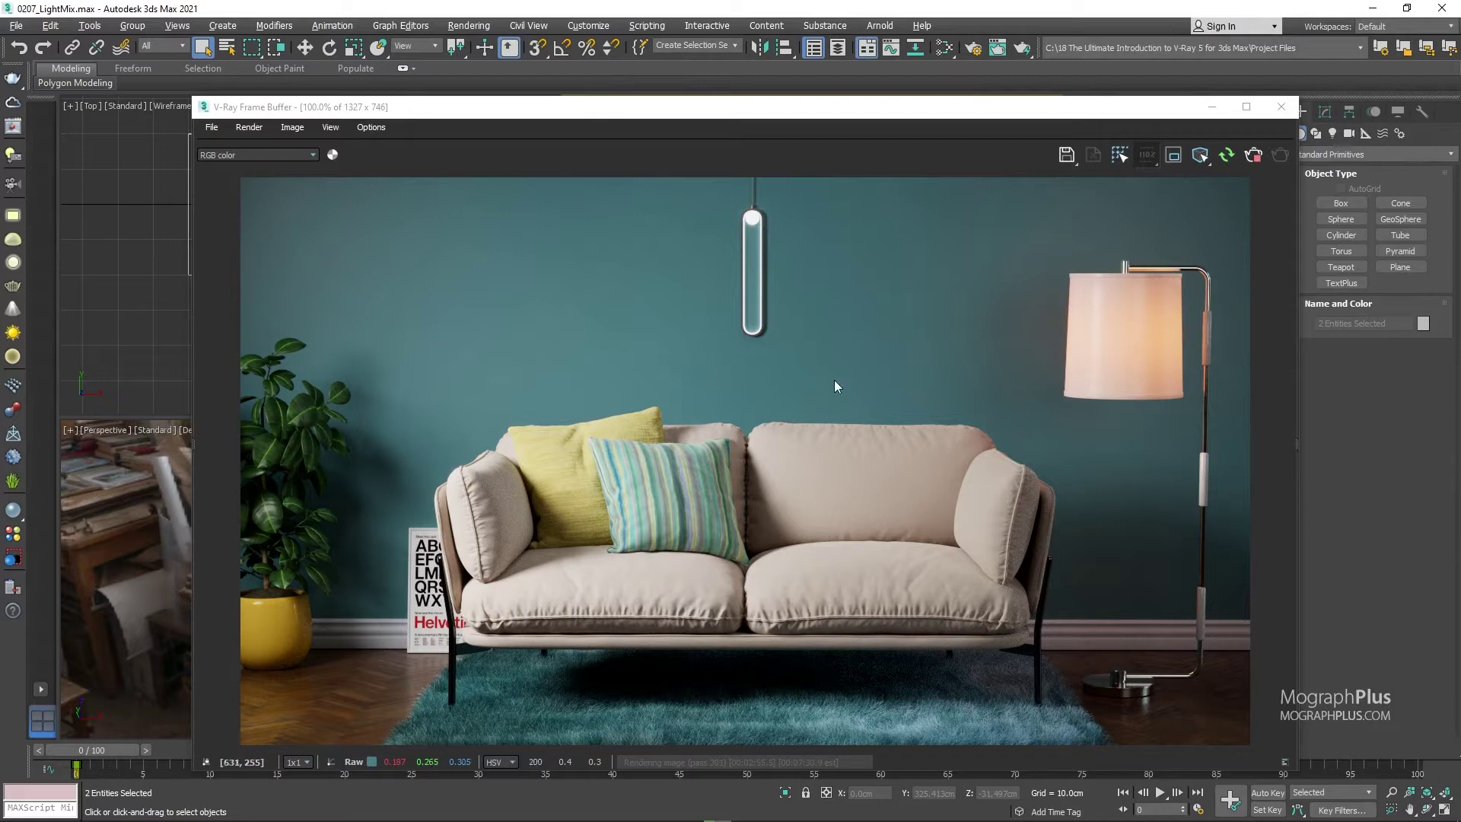
- Show the frame buffer's Source layer properties and switch the source to RGB and back to LightMix for comparison
click(1297, 440)
click(1157, 217)
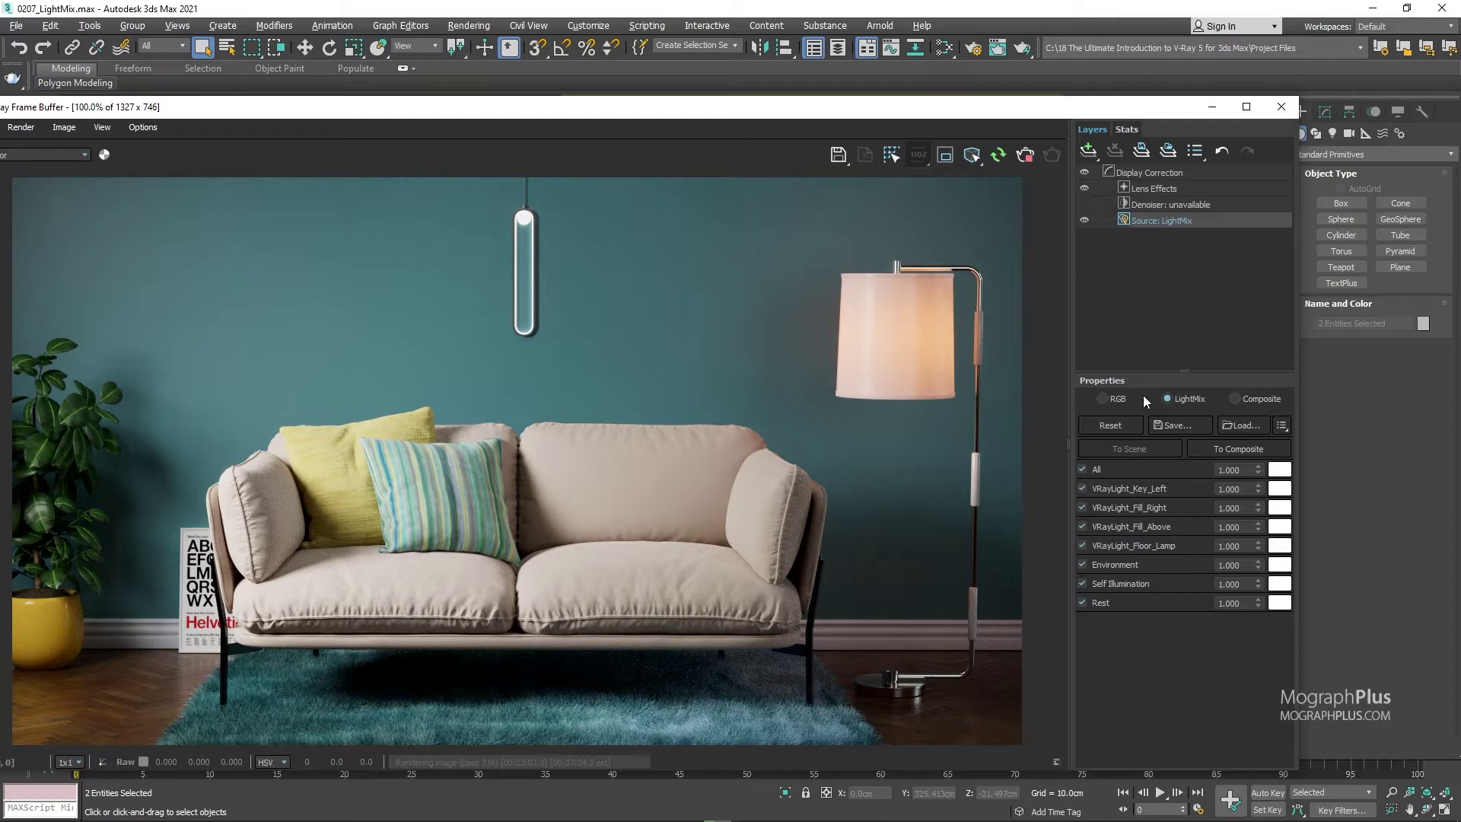
click(1104, 397)
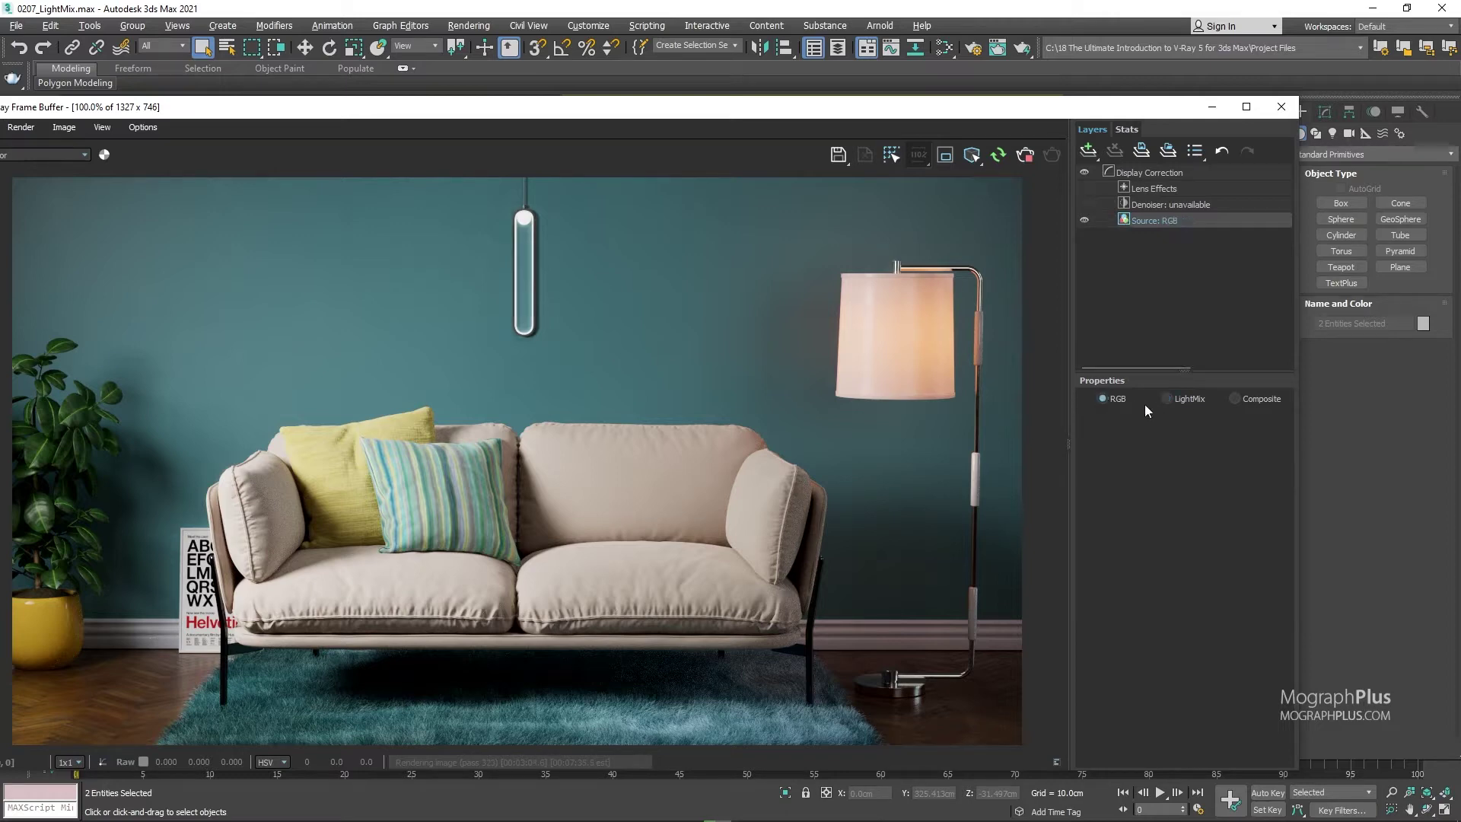
click(1165, 399)
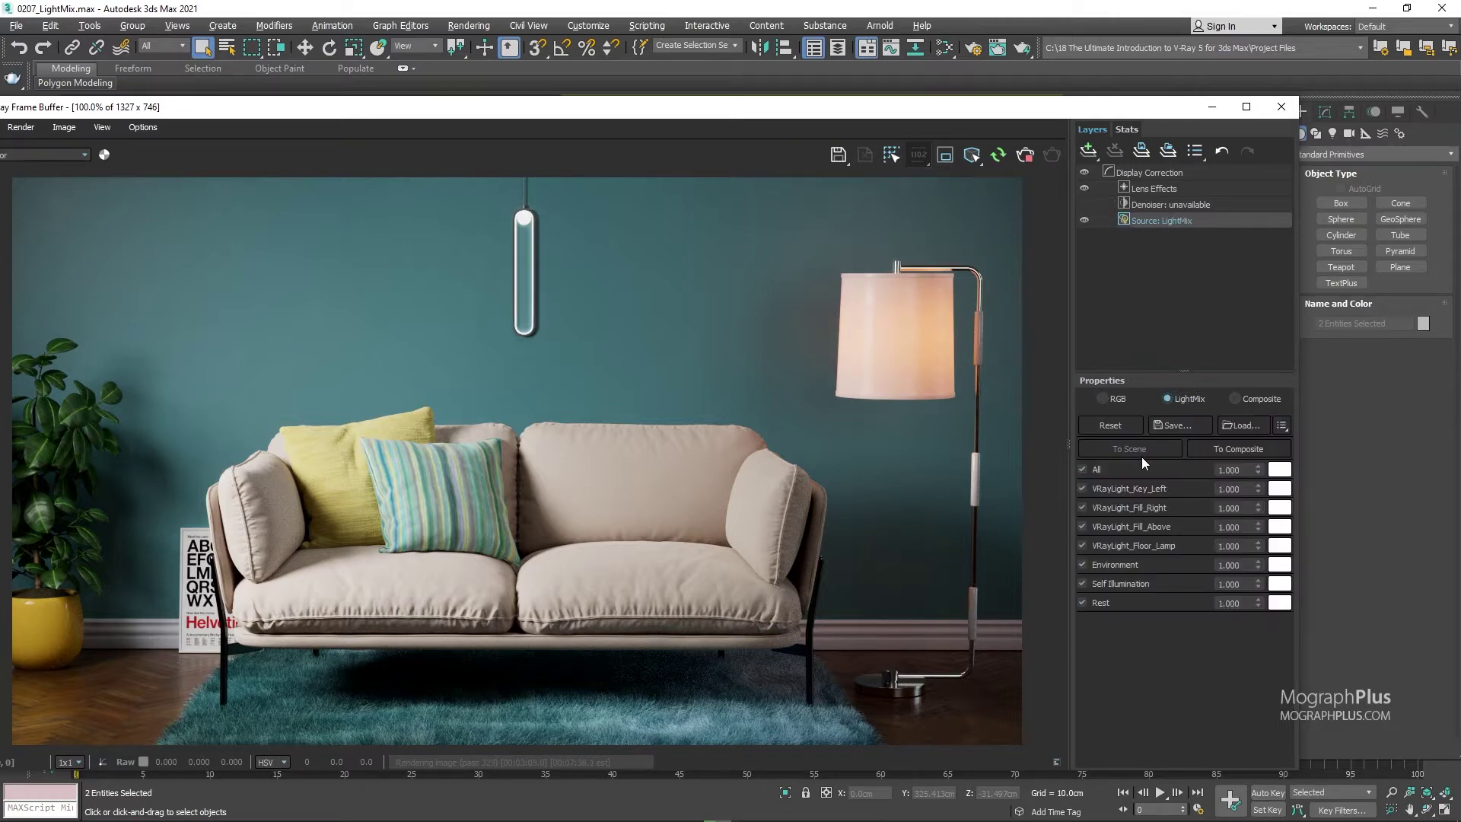
drag(737, 114, 810, 113)
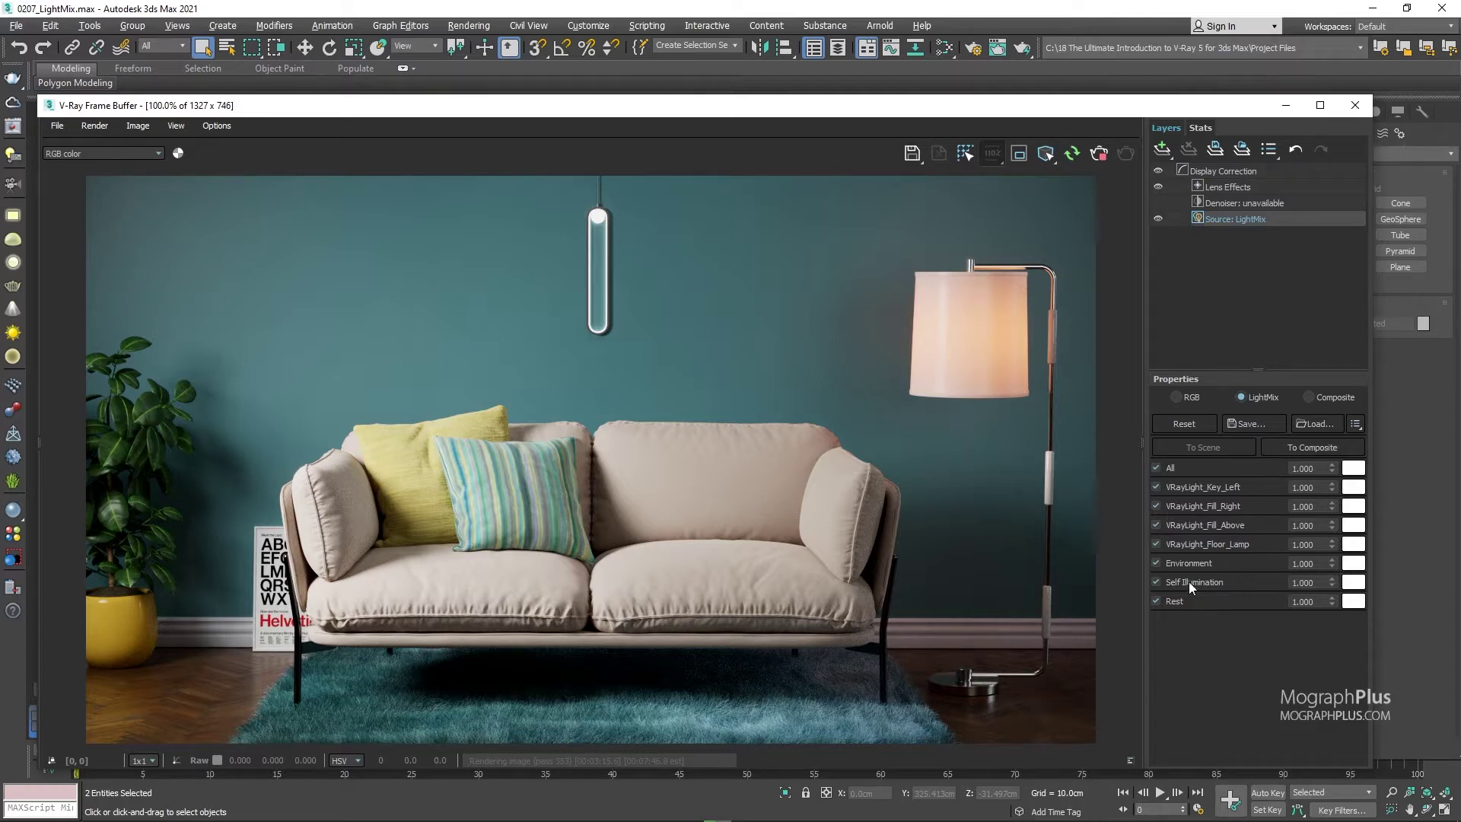
- Disable all lights in the light mix and enable only Self Illumination
click(1155, 468)
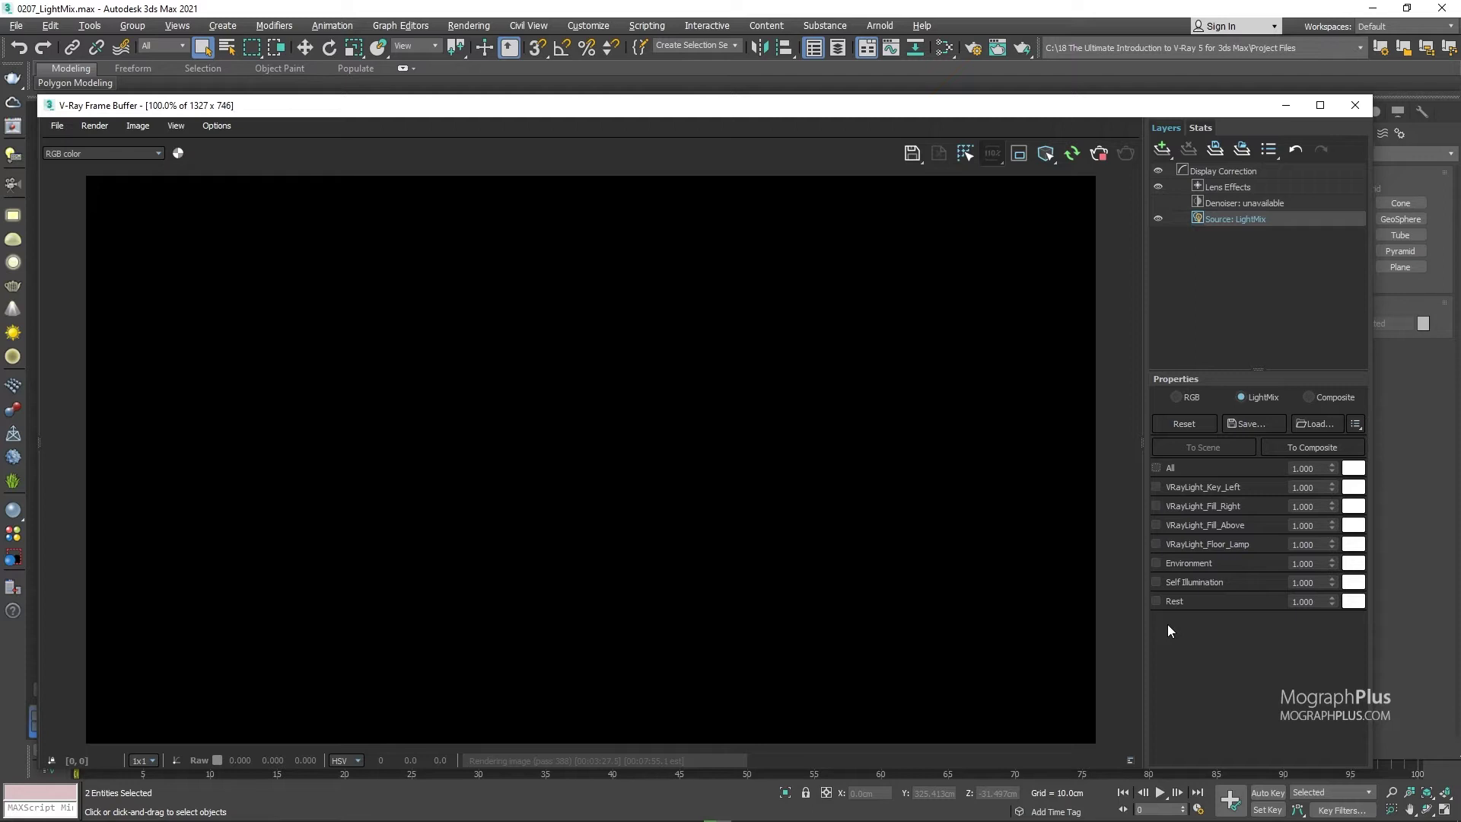
click(1155, 582)
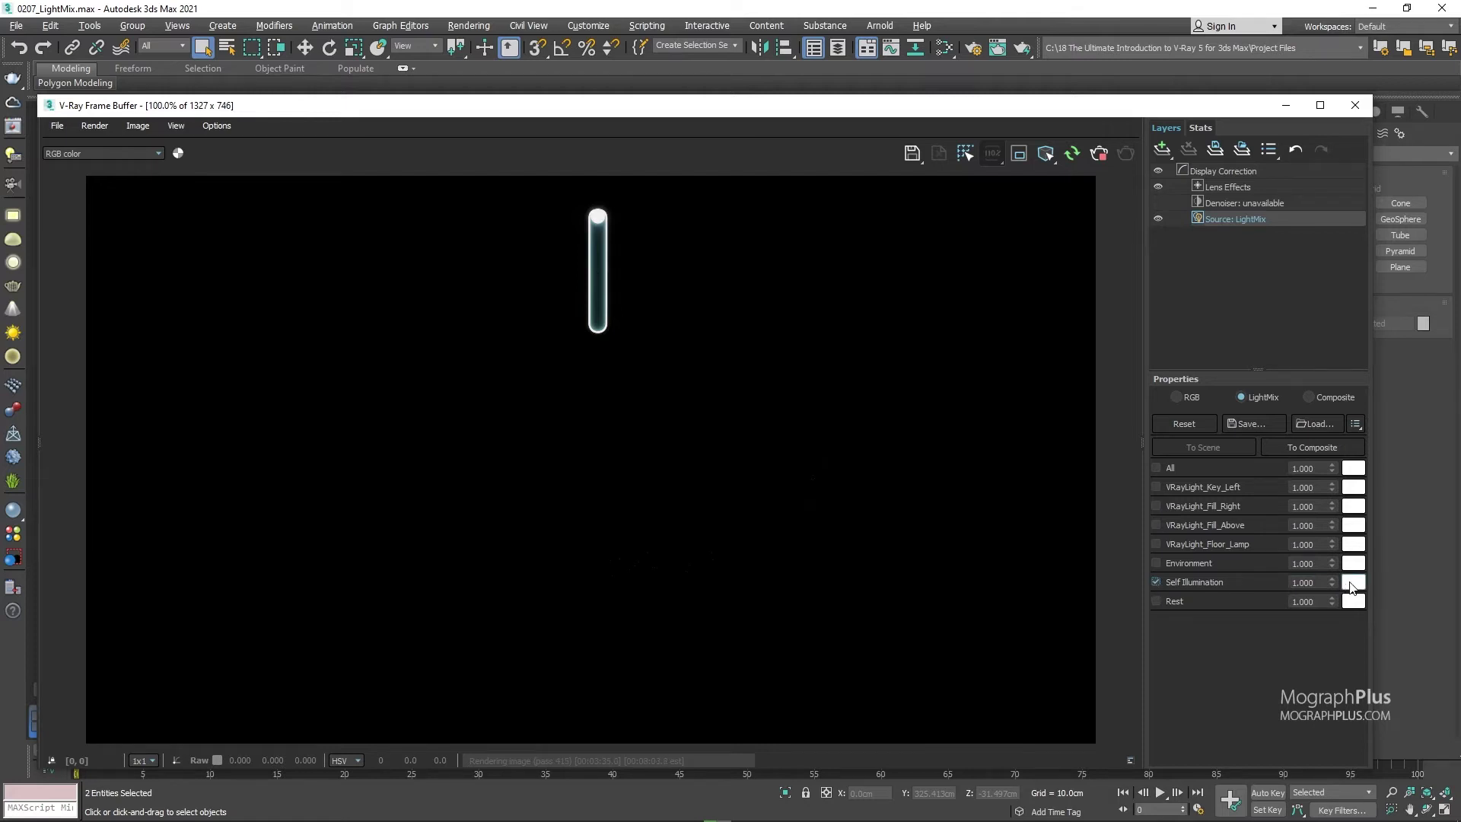
- Try orange and green tints on the Self Illumination contribution and cancel the colour change
click(1353, 582)
click(1056, 403)
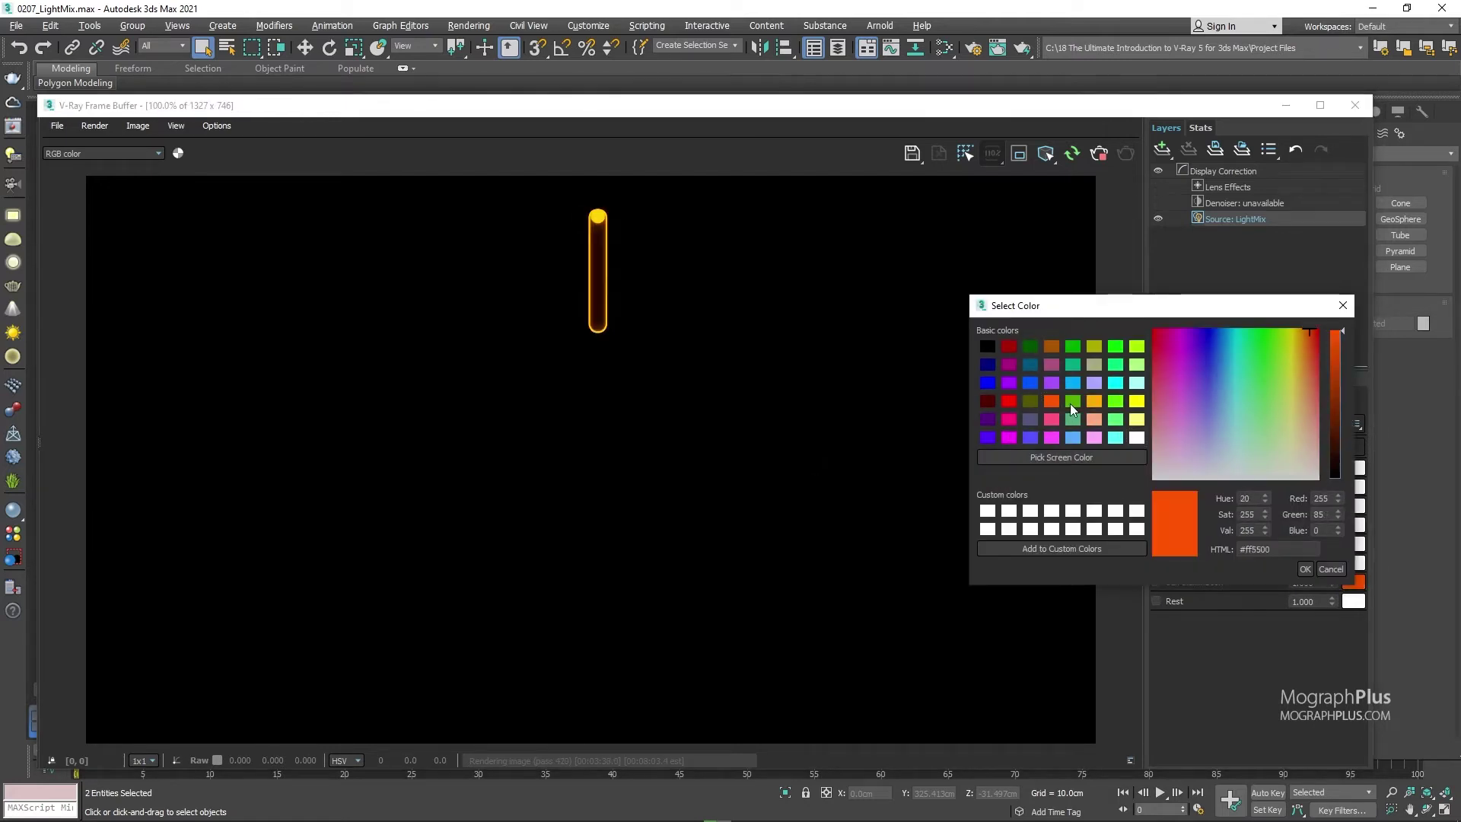
click(1070, 404)
click(1100, 361)
click(1113, 363)
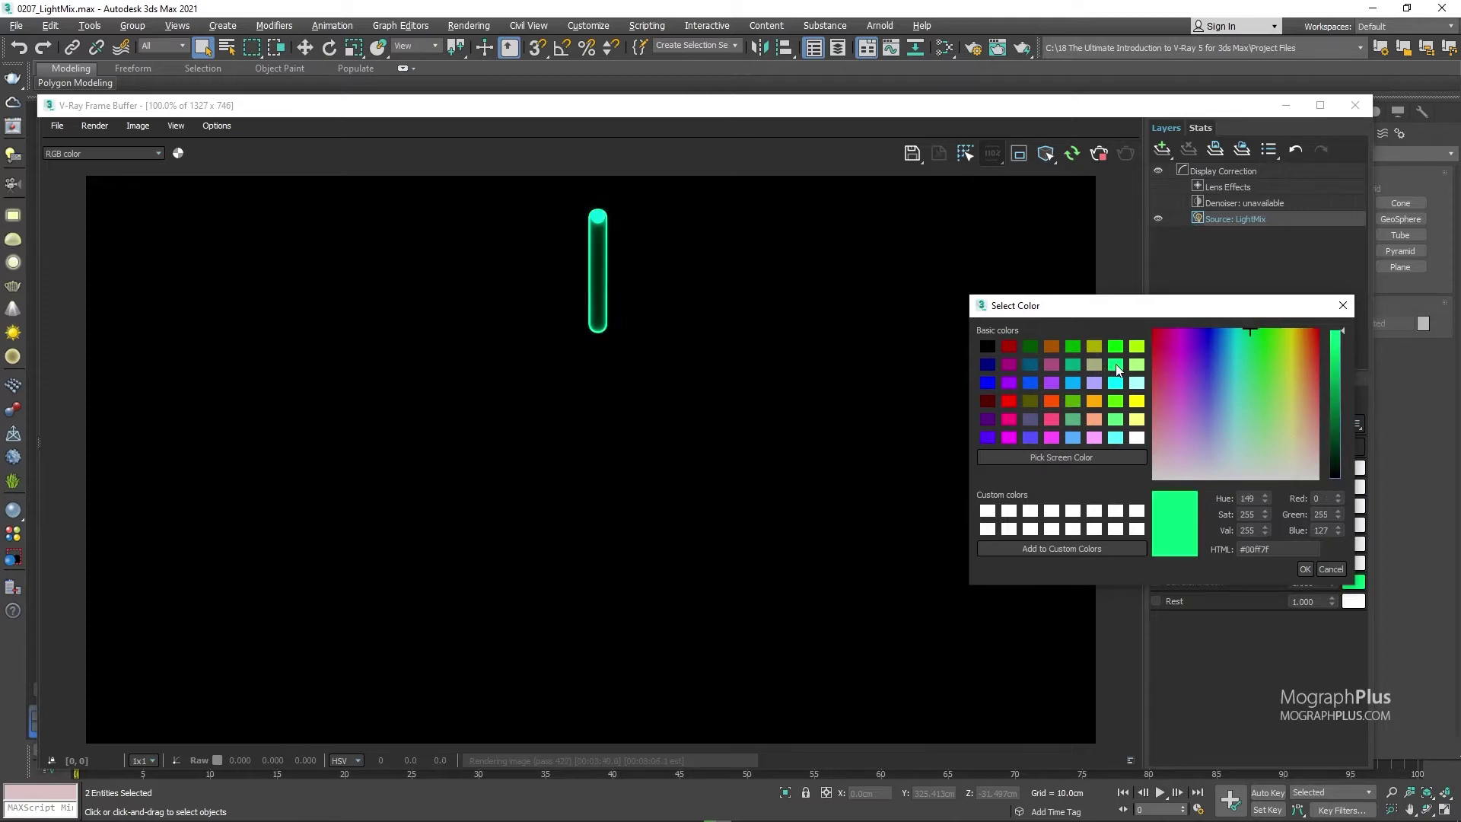
click(1329, 568)
- Enable Environment, the floor lamp, both fill lights and the key light in the mix to view their contributions
click(1157, 563)
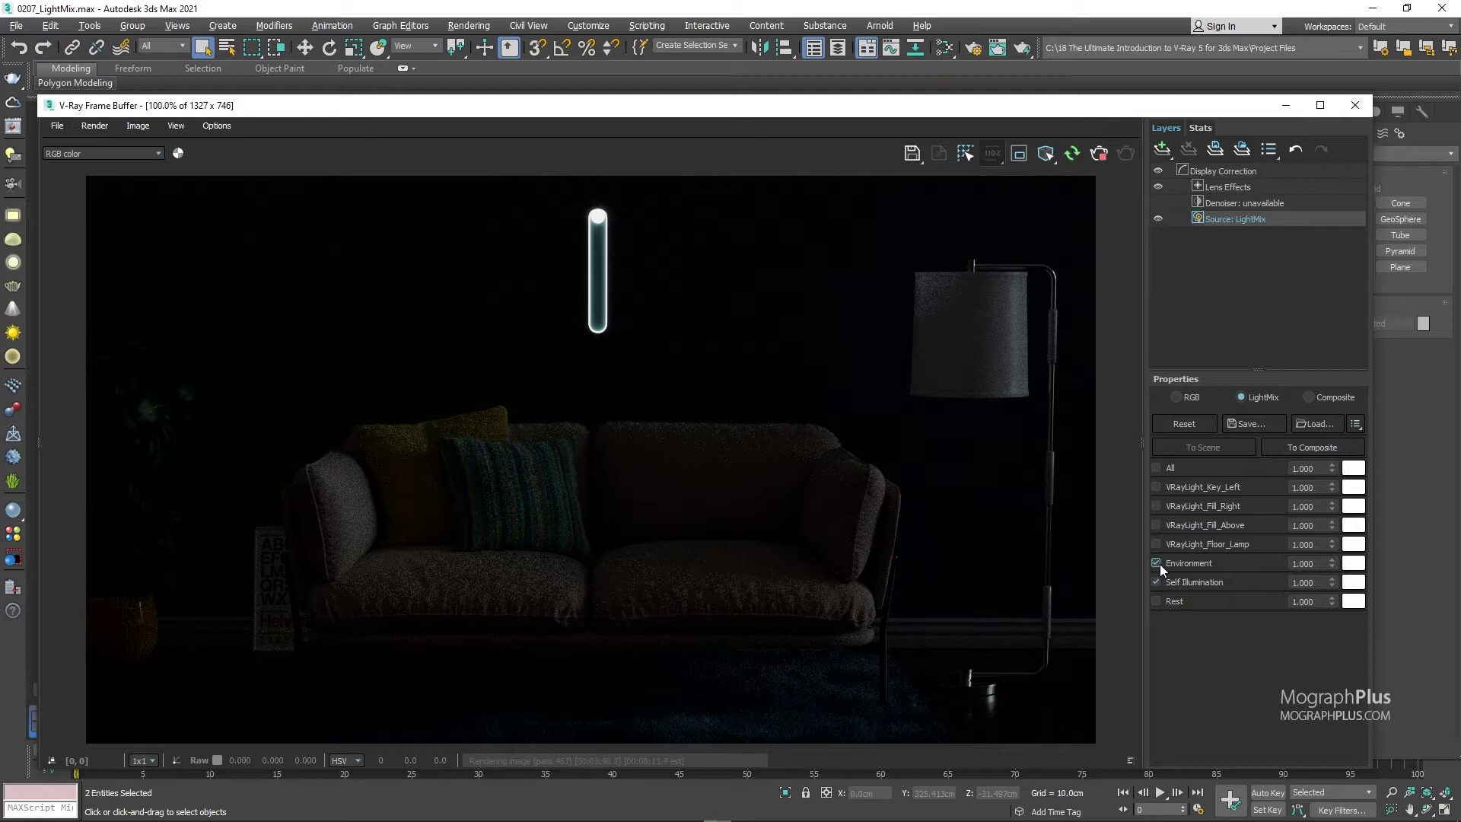
click(1156, 545)
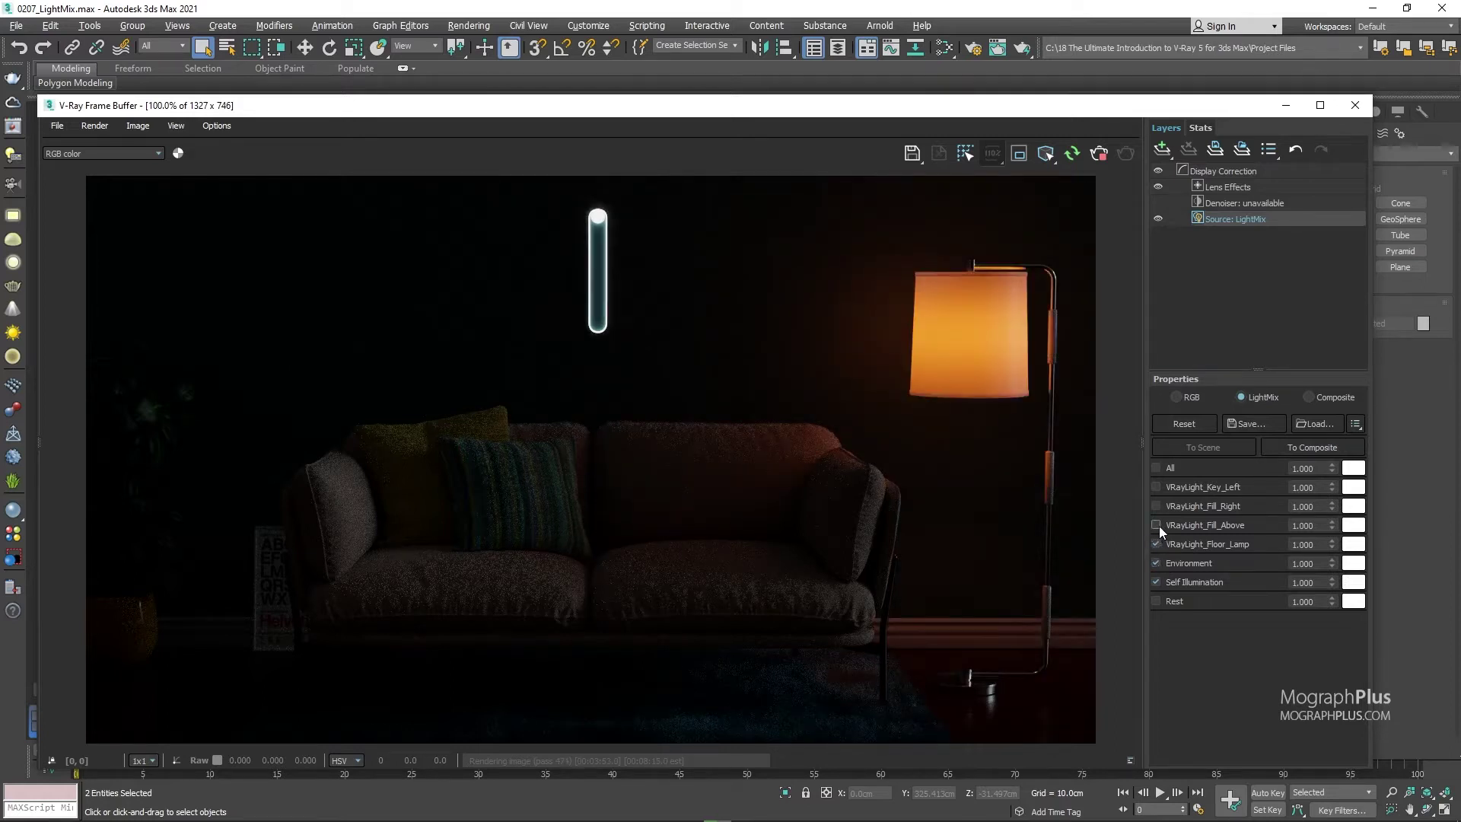
click(1156, 525)
click(1156, 525)
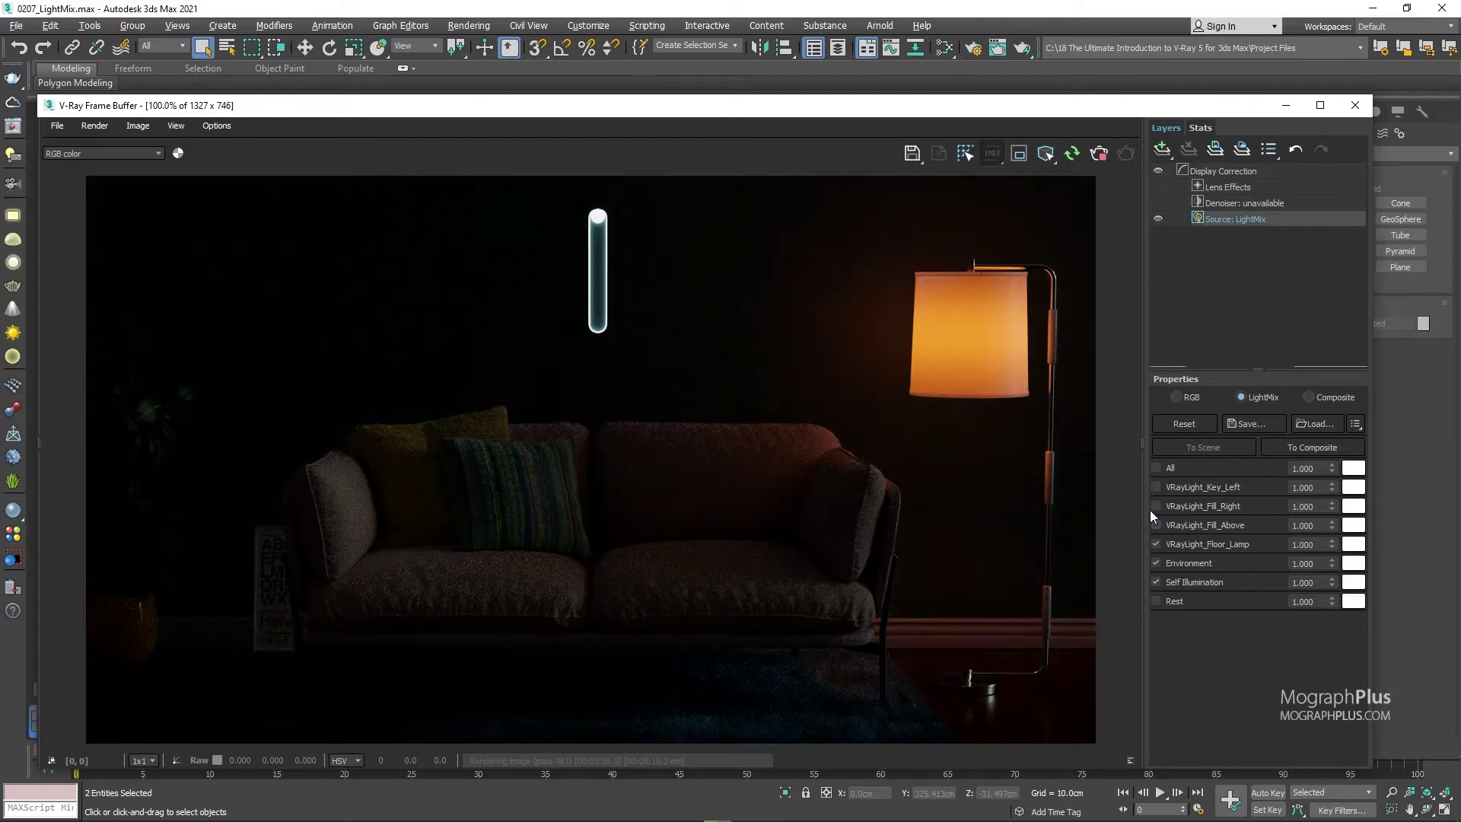
click(1156, 505)
click(1157, 524)
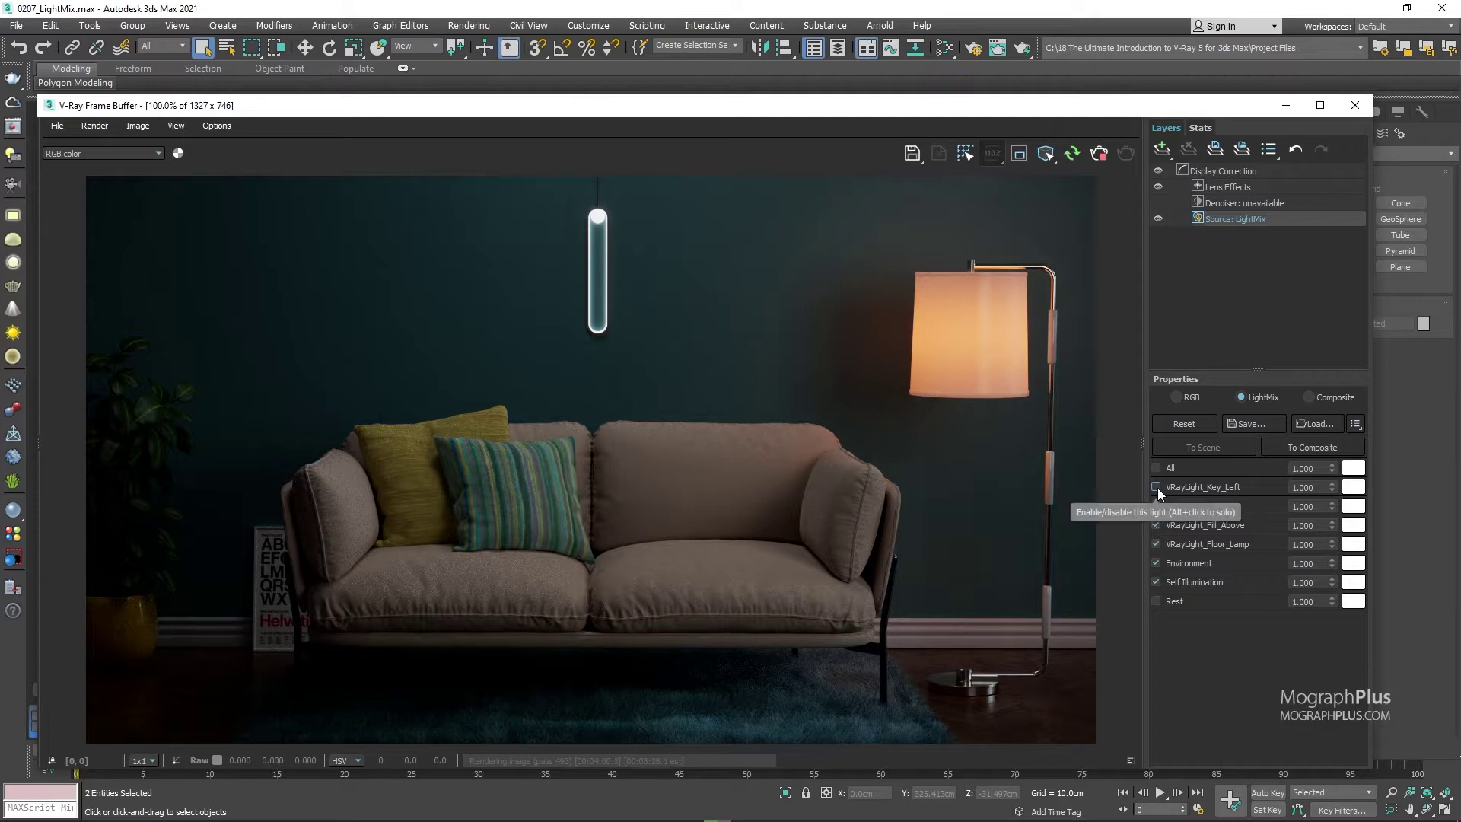
click(1156, 487)
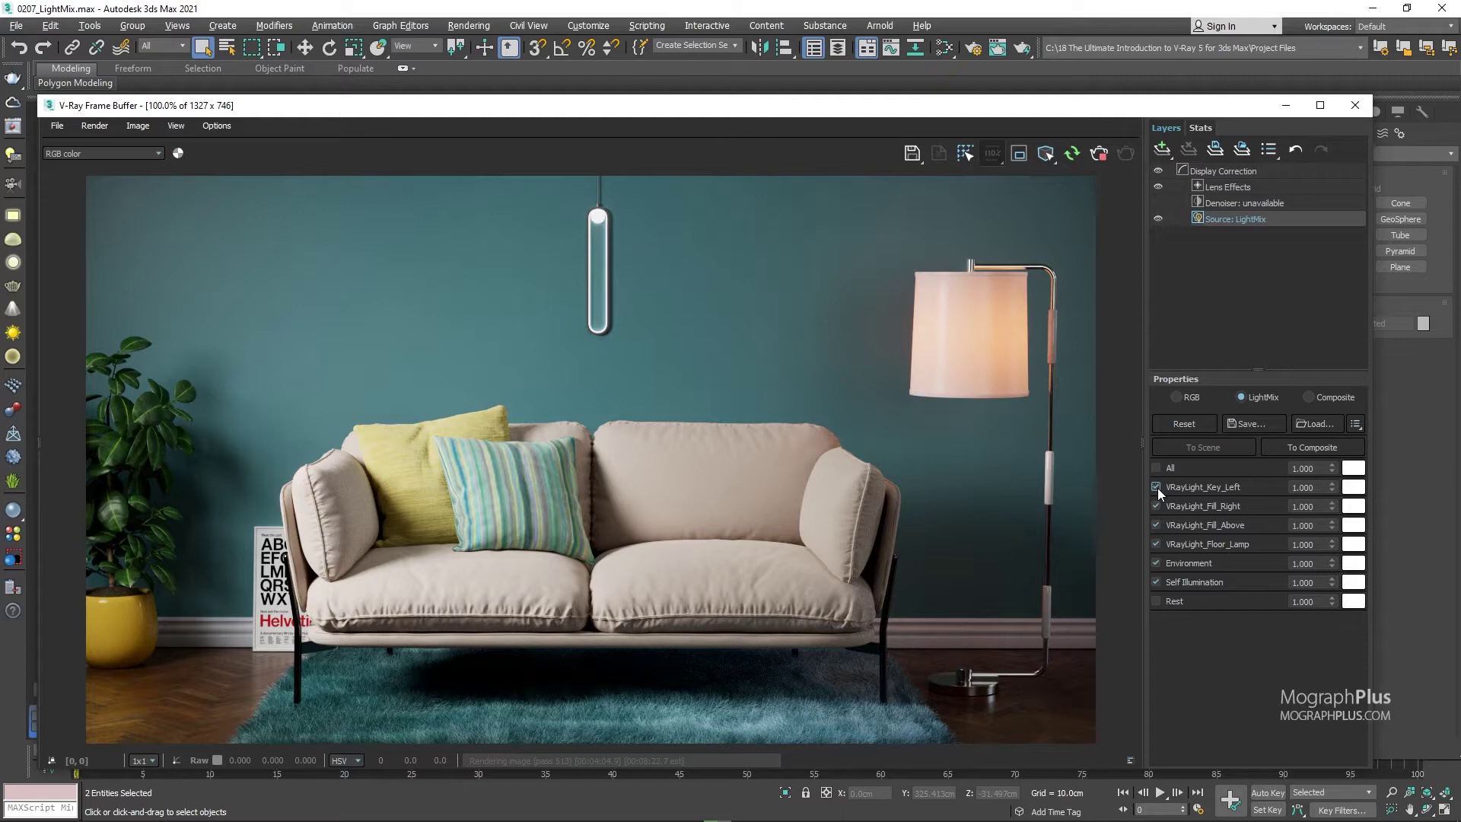
- Solo the key, right fill, above fill, floor lamp, Environment and Self Illumination contributions in turn and re-enable all lights
ctrl+click(1157, 487)
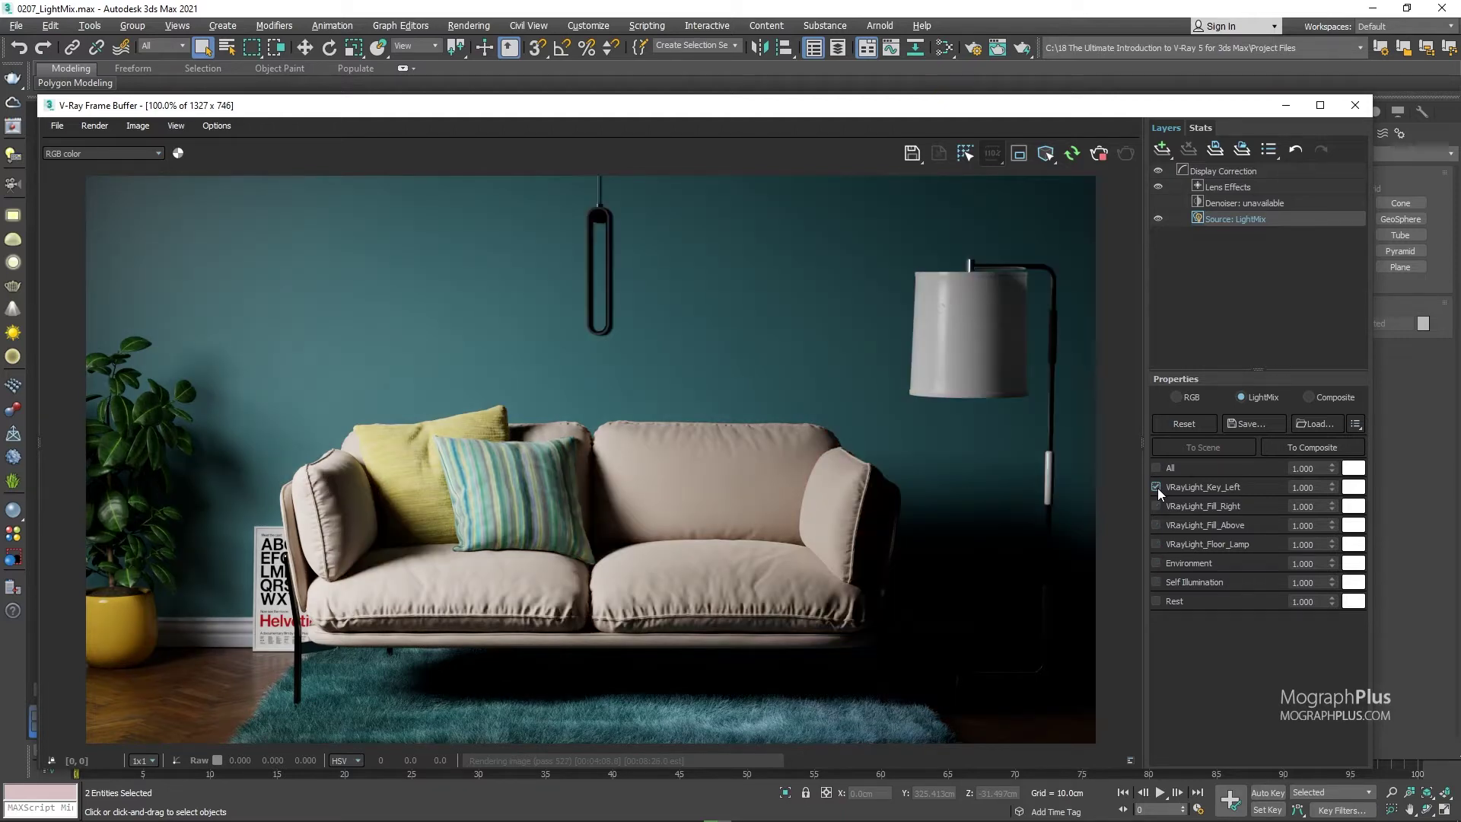
ctrl+click(1157, 505)
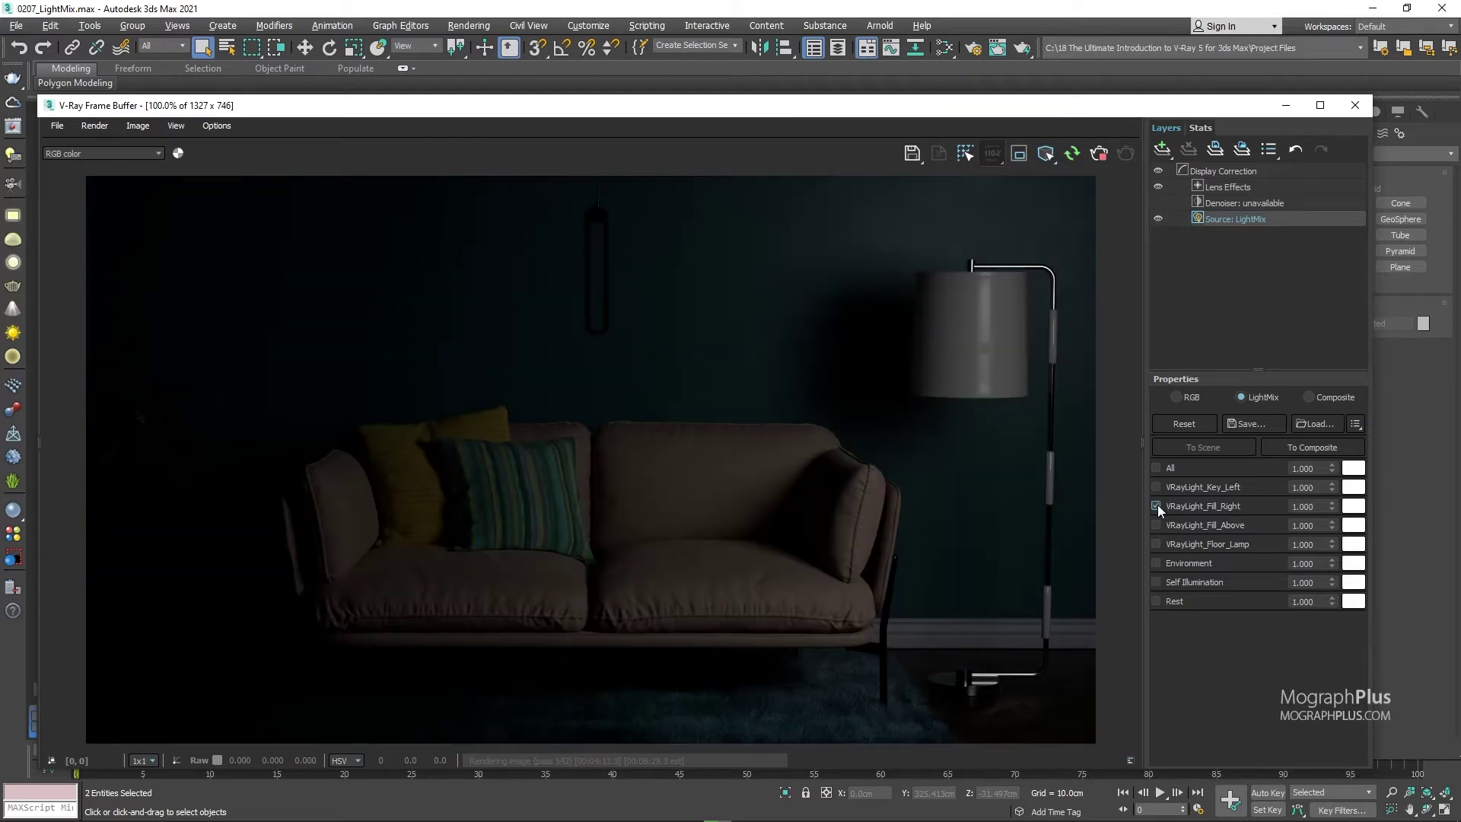
ctrl+click(1154, 505)
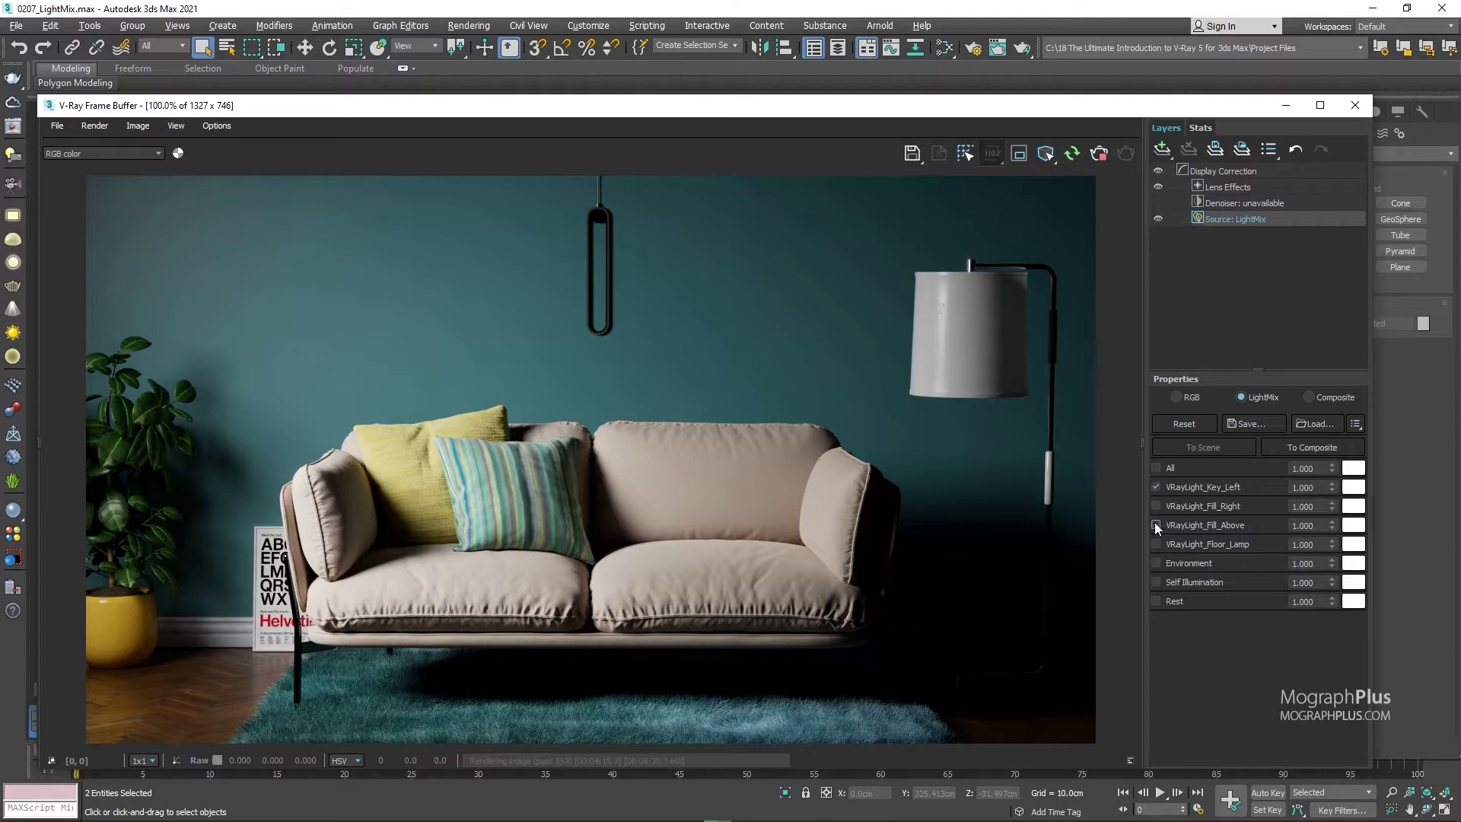
ctrl+click(1156, 523)
ctrl+click(1157, 523)
ctrl+click(1157, 543)
ctrl+click(1157, 543)
ctrl+click(1158, 563)
ctrl+click(1158, 563)
ctrl+click(1157, 581)
ctrl+click(1157, 582)
click(1156, 468)
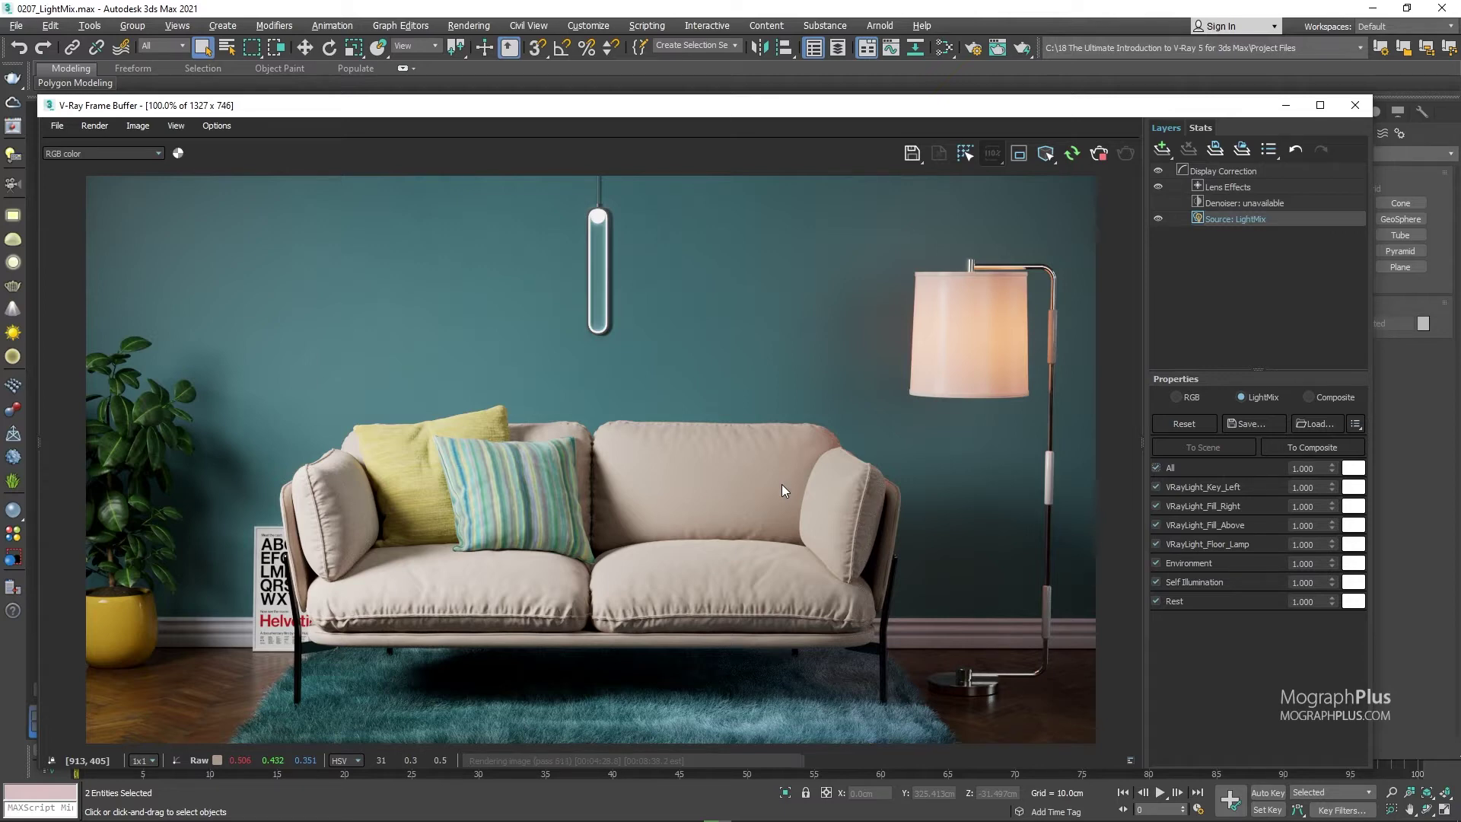
- Set the VRayLight_Key_Left intensity in the light mix to 0.5
double_click(1301, 487)
text(0.5)
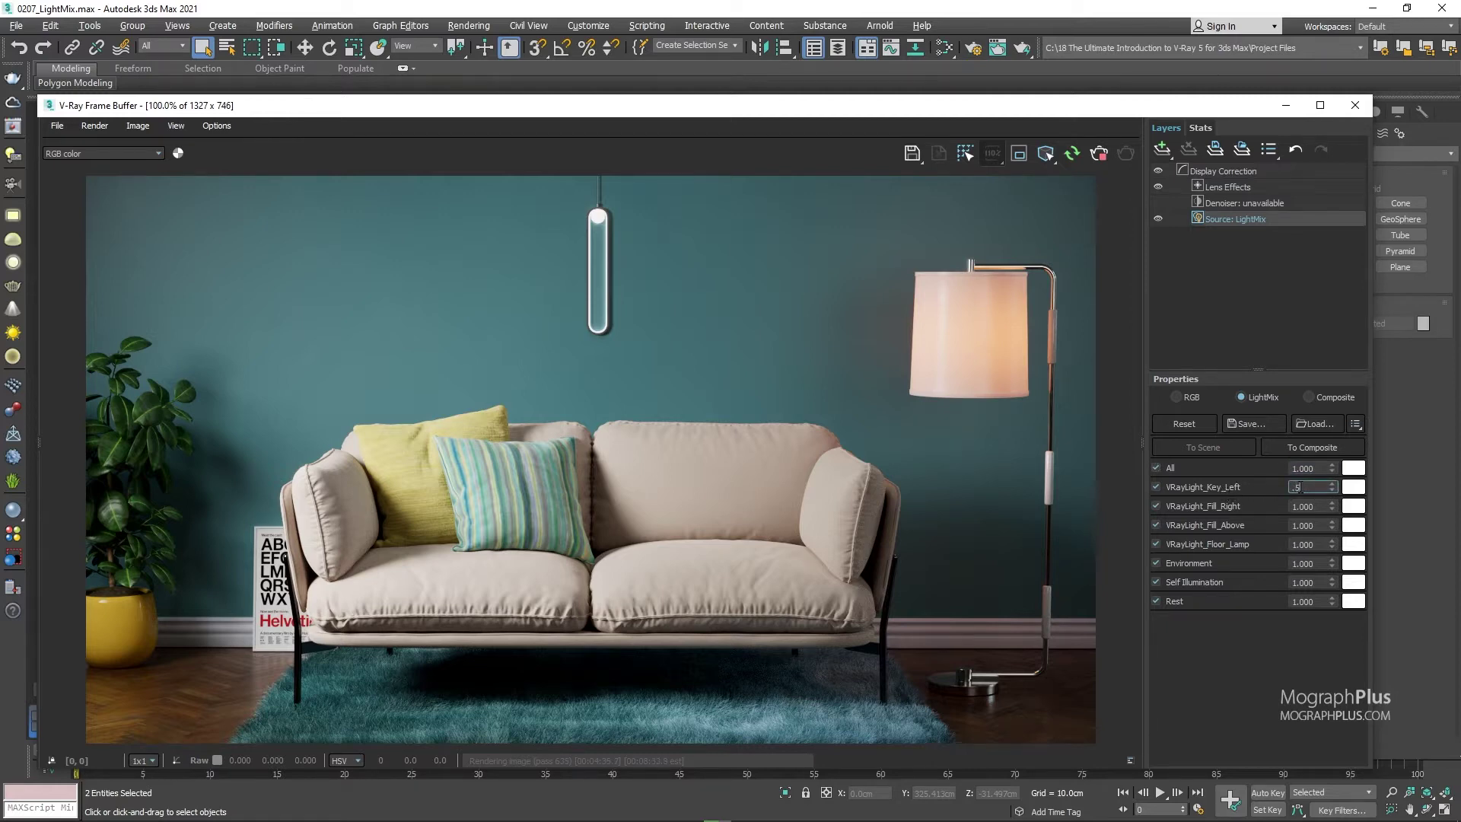
key(Return)
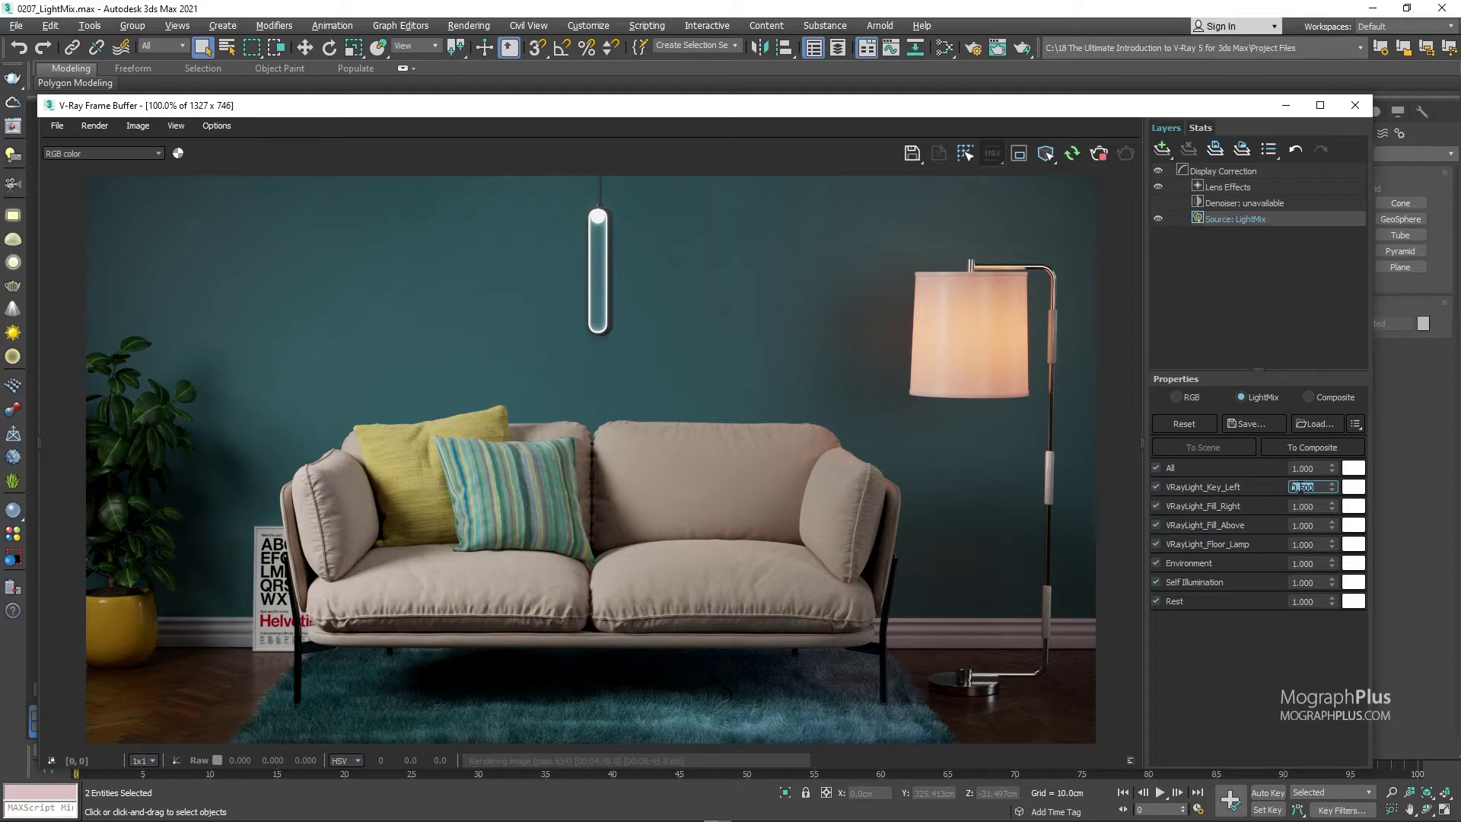
- Try purple, red, pink, magenta, blue-violet and near-white tints on the VRayLight_Key_Left contribution and cancel the colour change
click(1353, 487)
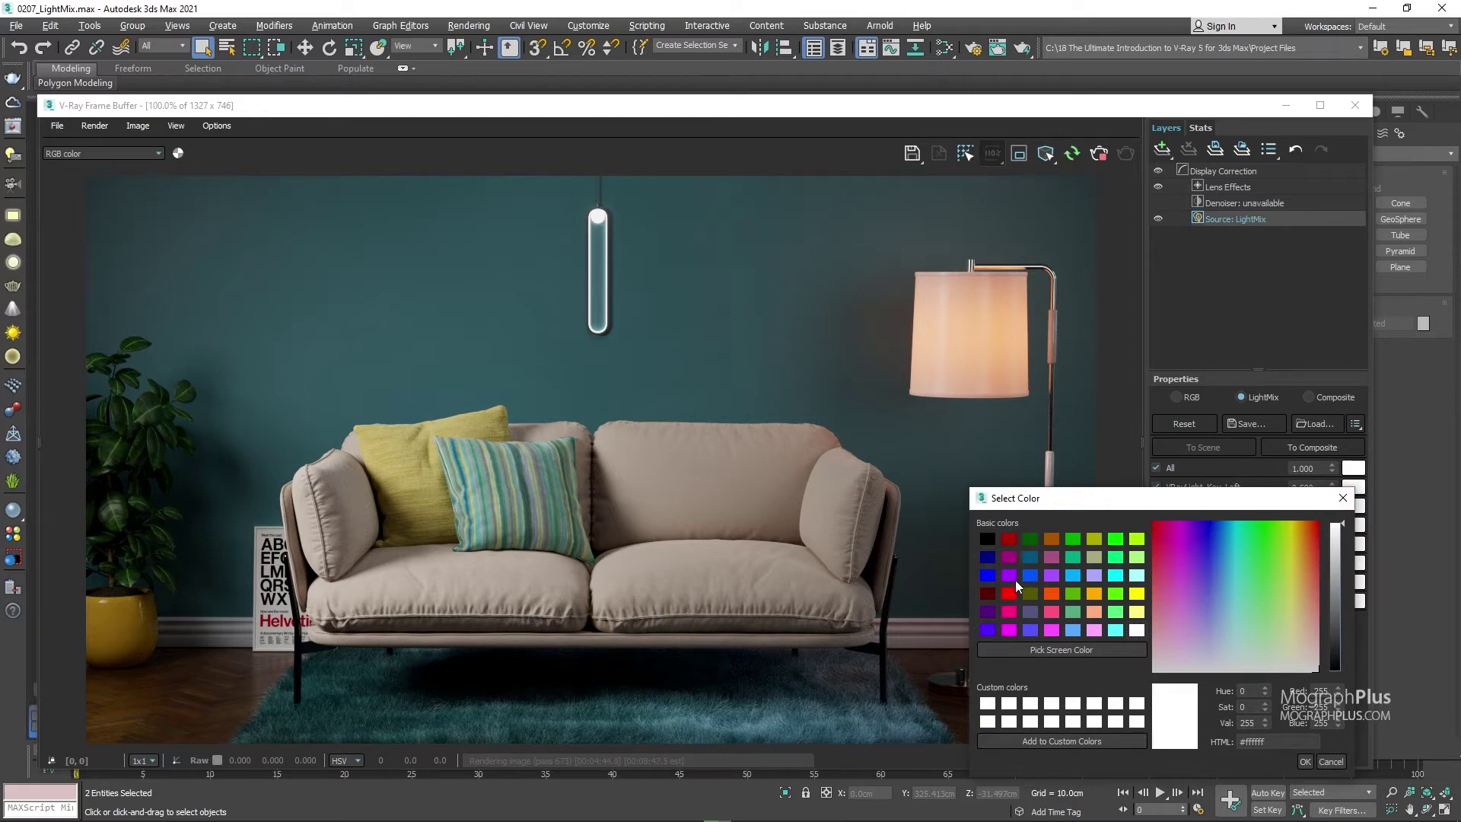
click(1016, 580)
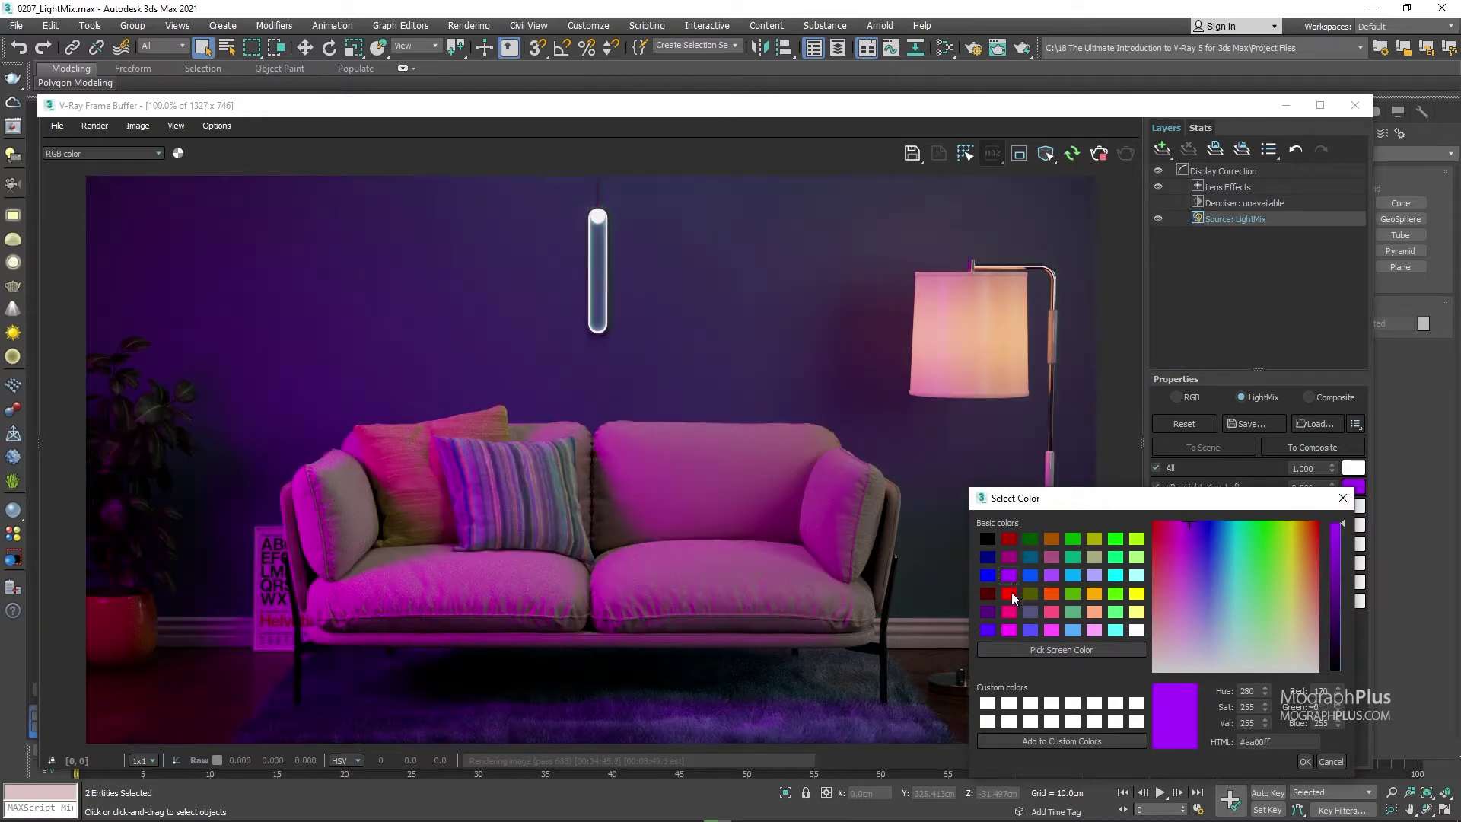
click(1012, 594)
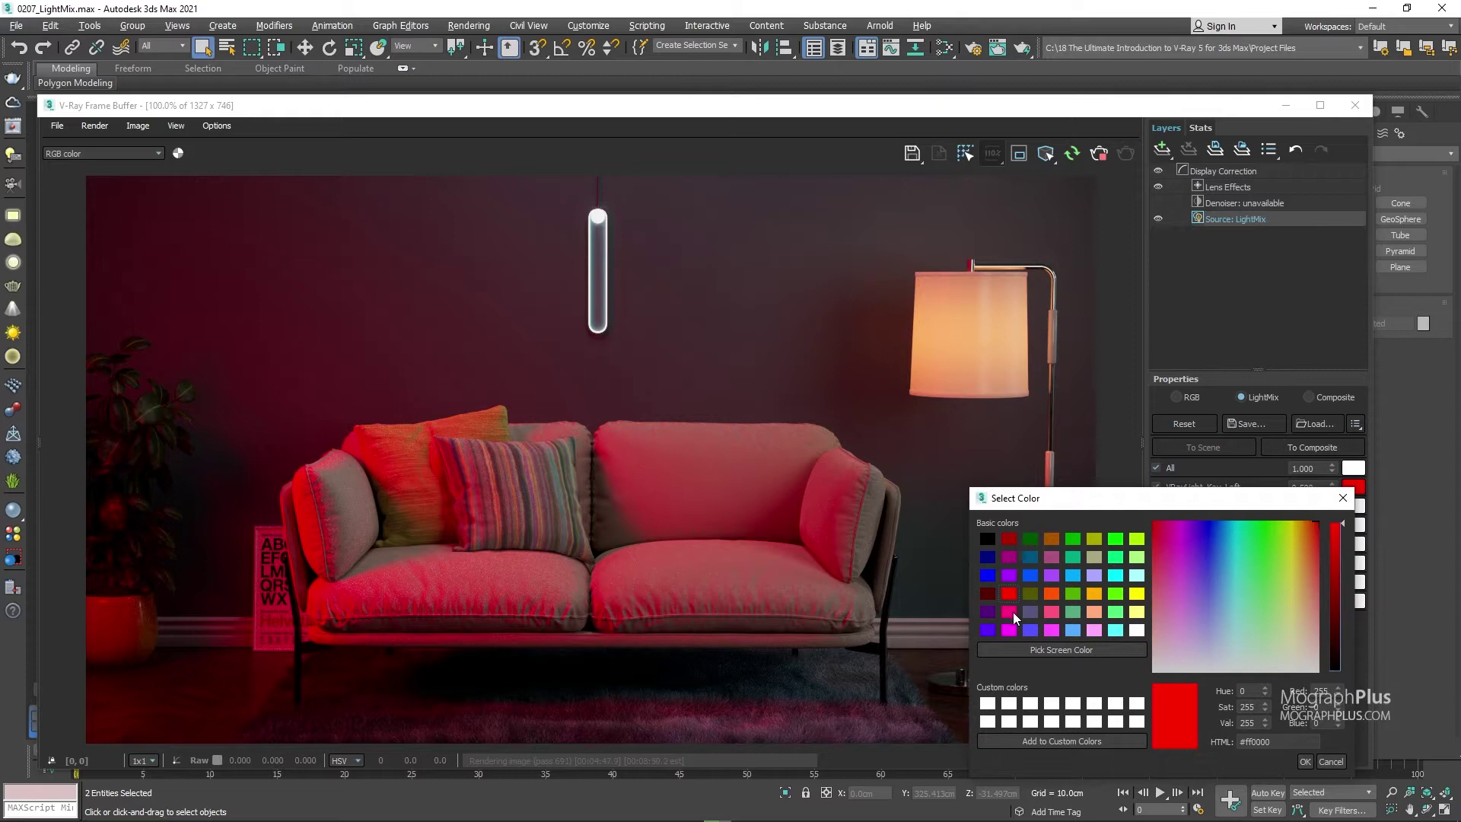
click(1009, 612)
click(1008, 629)
click(992, 628)
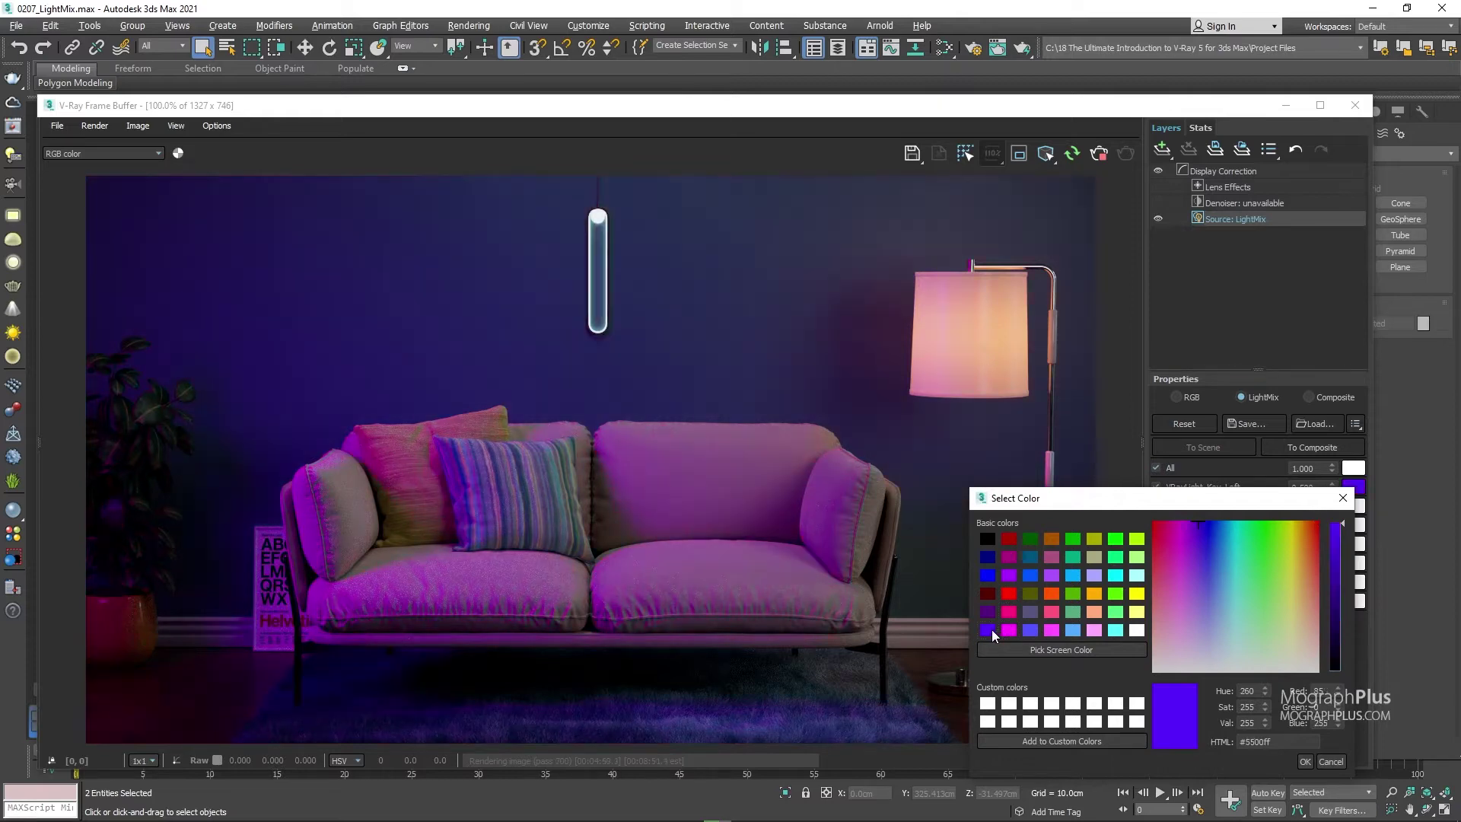
click(1136, 627)
click(1288, 649)
mouse_move(1288, 649)
mouse_down()
mouse_move(1293, 590)
mouse_move(1294, 637)
mouse_up()
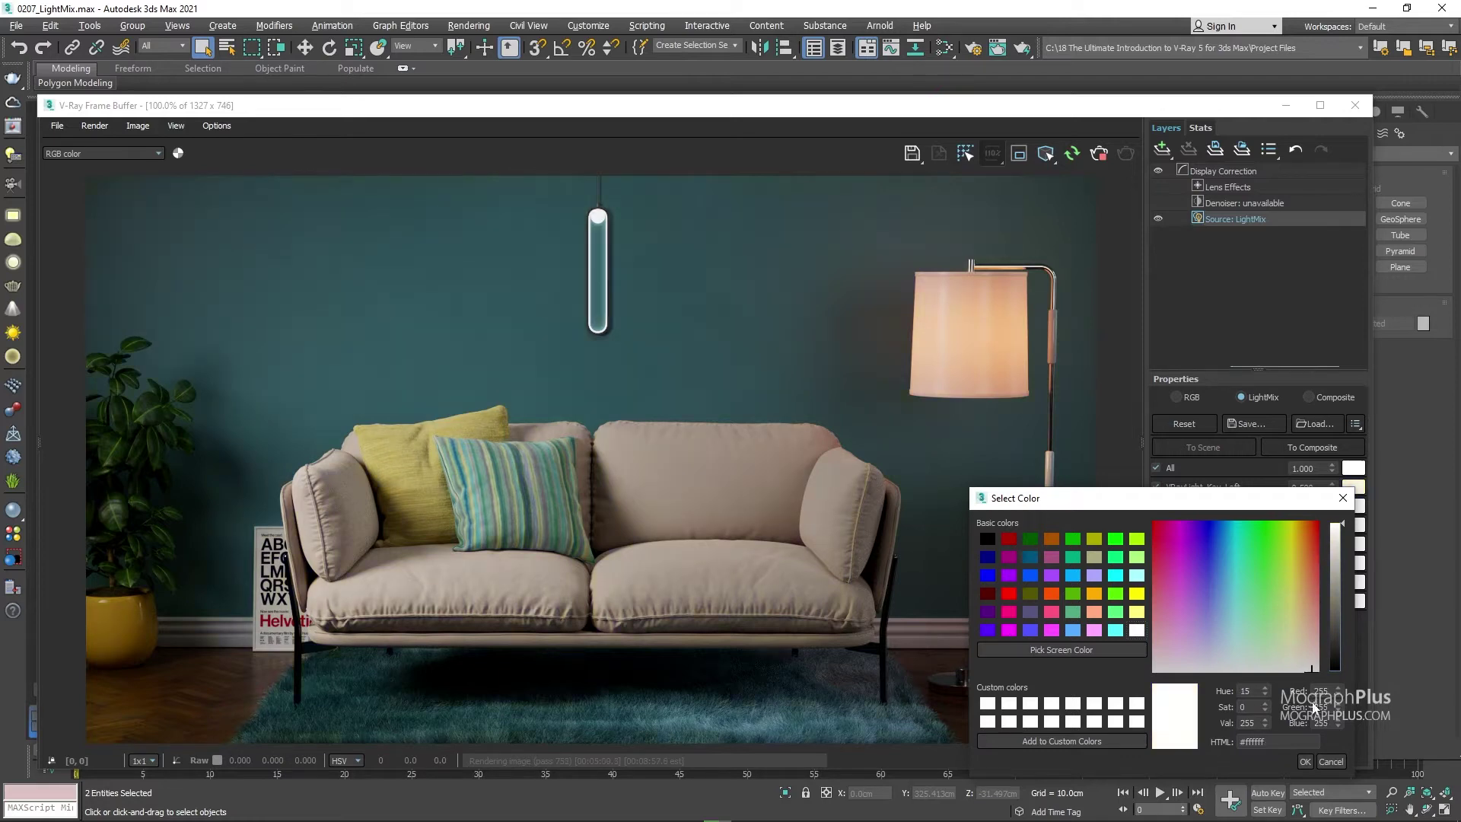
click(1330, 761)
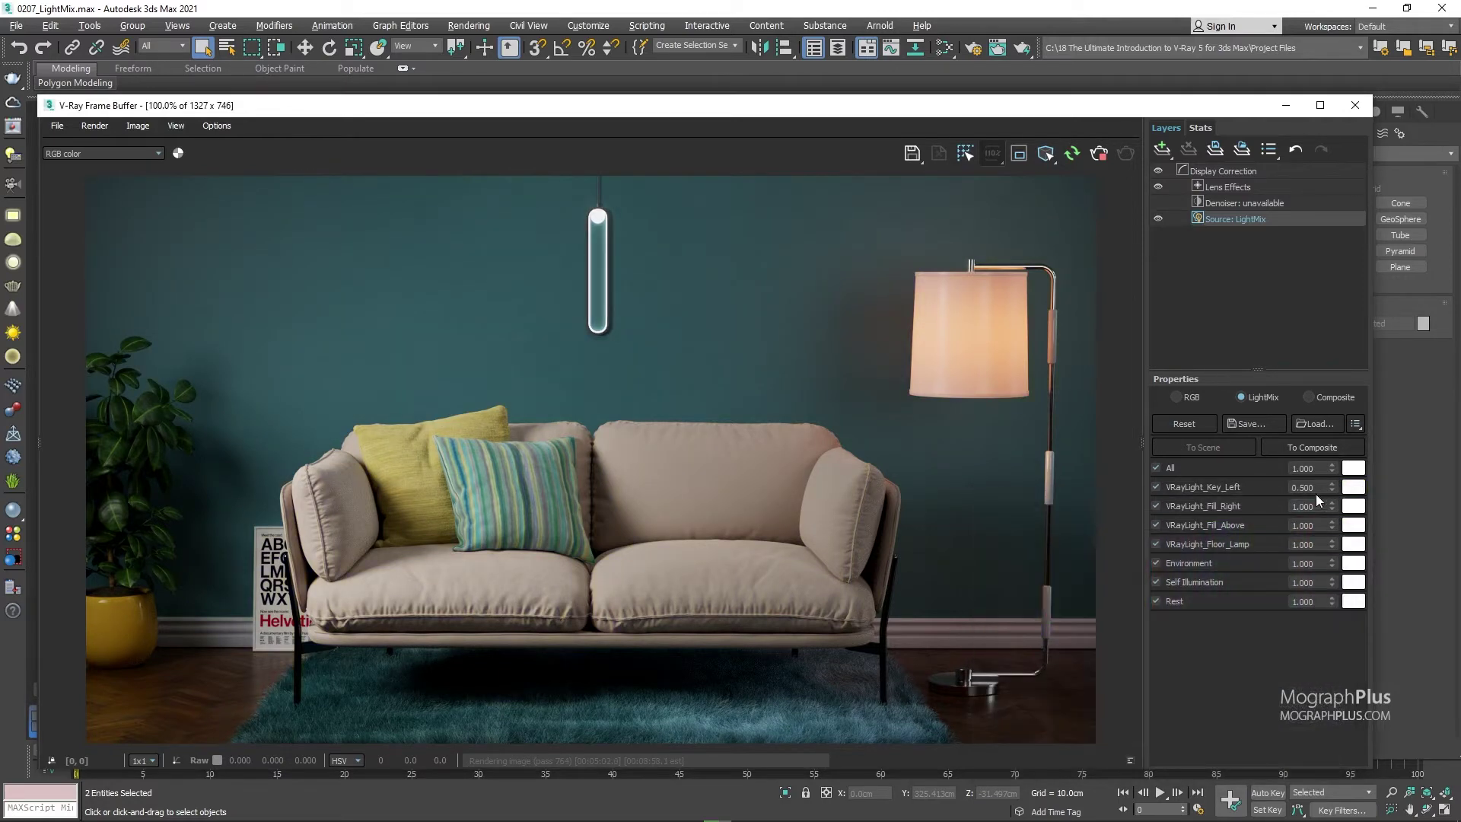
- Try an intensity of 2 on the VRayLight_Key_Left contribution, and set it to 1
double_click(1312, 487)
text(2)
key(Return)
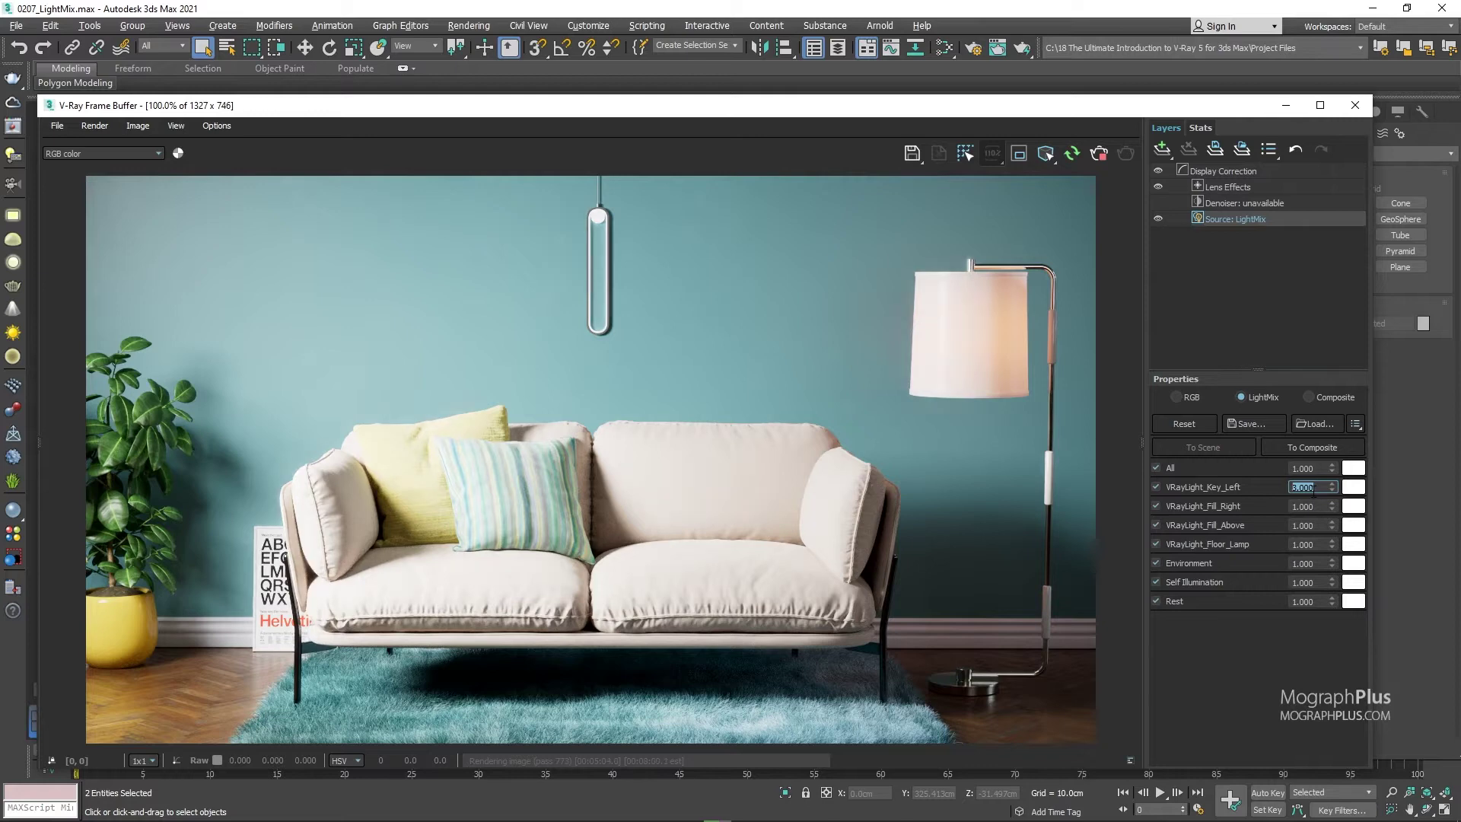
text(1)
key(Return)
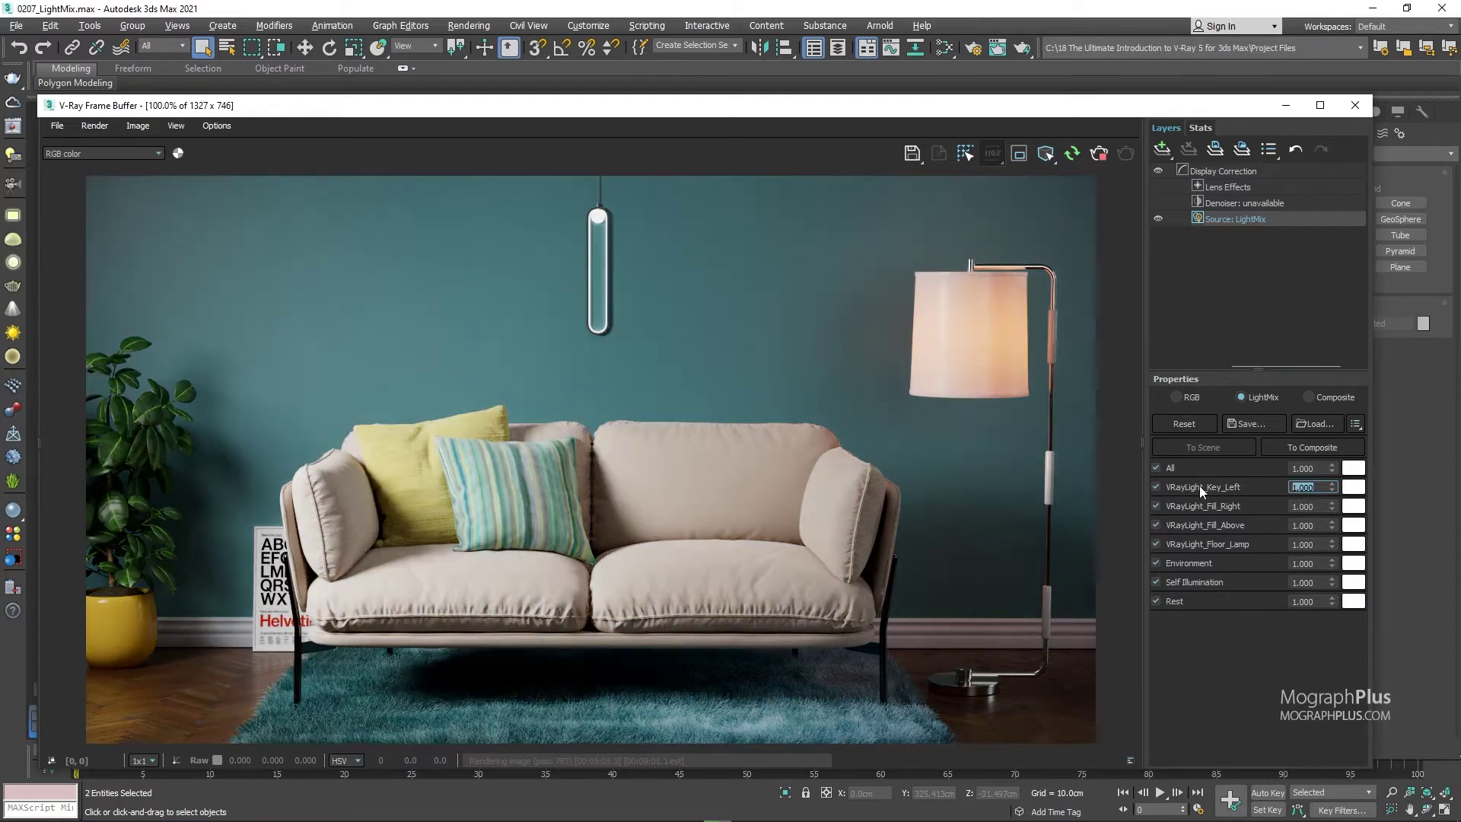
- Toggle the VRayLight_Key_Left contribution off and on repeatedly to compare its effect, leaving it enabled
click(1153, 487)
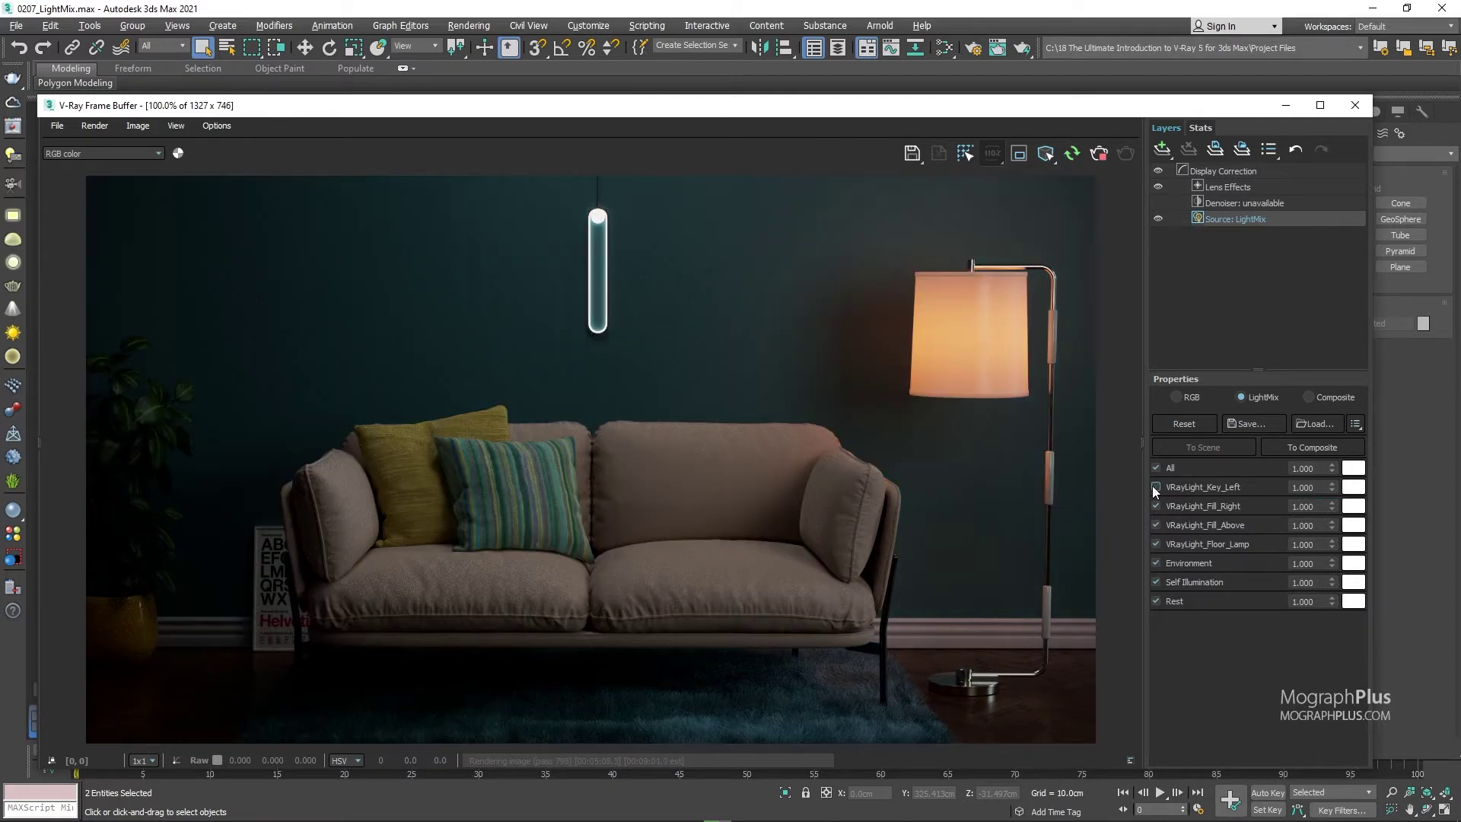
click(1153, 487)
click(1153, 487)
click(1153, 486)
click(1153, 487)
click(1153, 487)
click(1153, 487)
click(1153, 487)
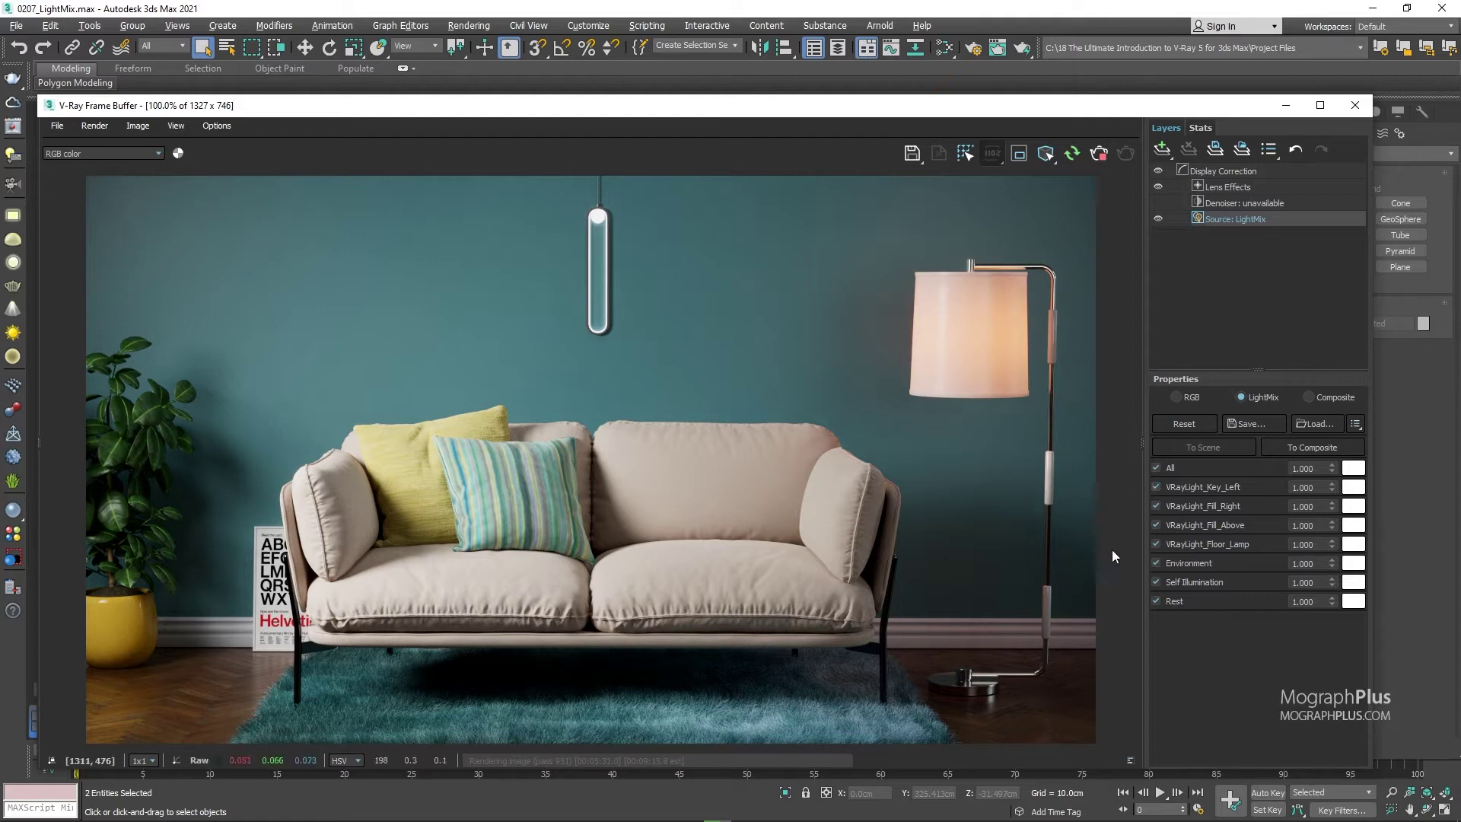
- Try a light blue #00aaff tint on the VRayLight_Floor_Lamp contribution and cancel the colour change
click(1359, 545)
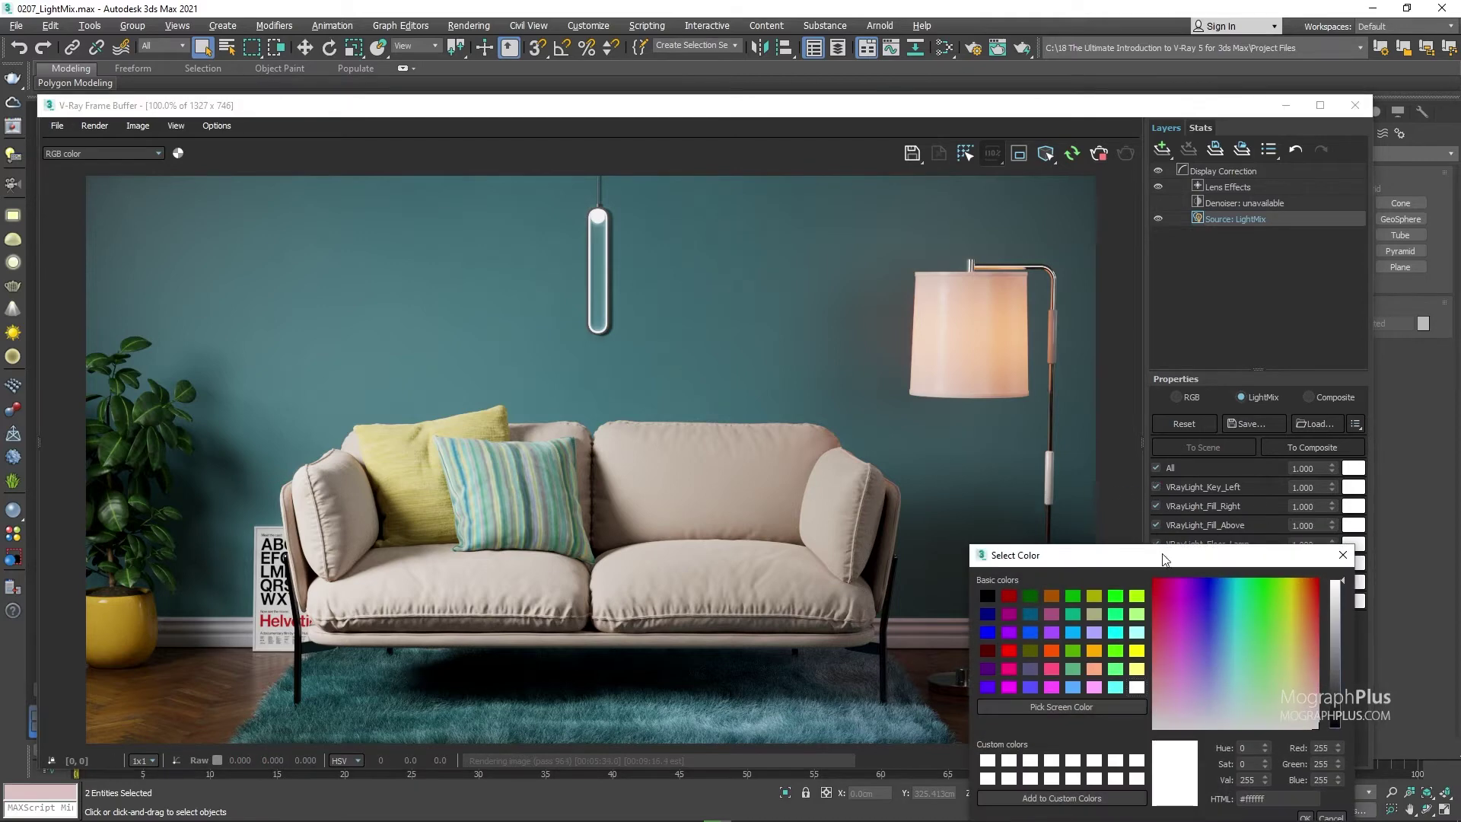
click(1077, 632)
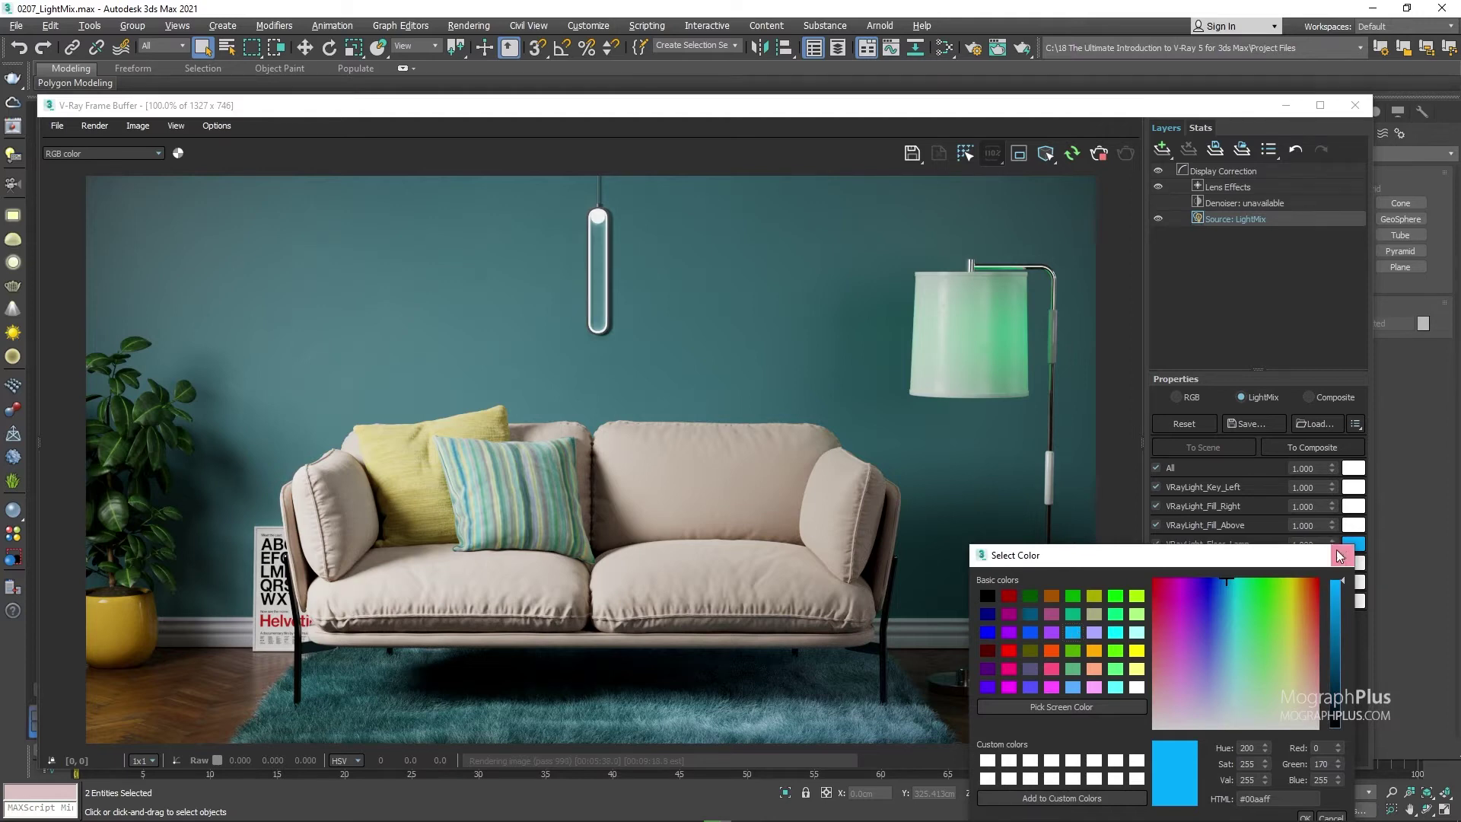
drag(1274, 555, 1114, 448)
click(1179, 708)
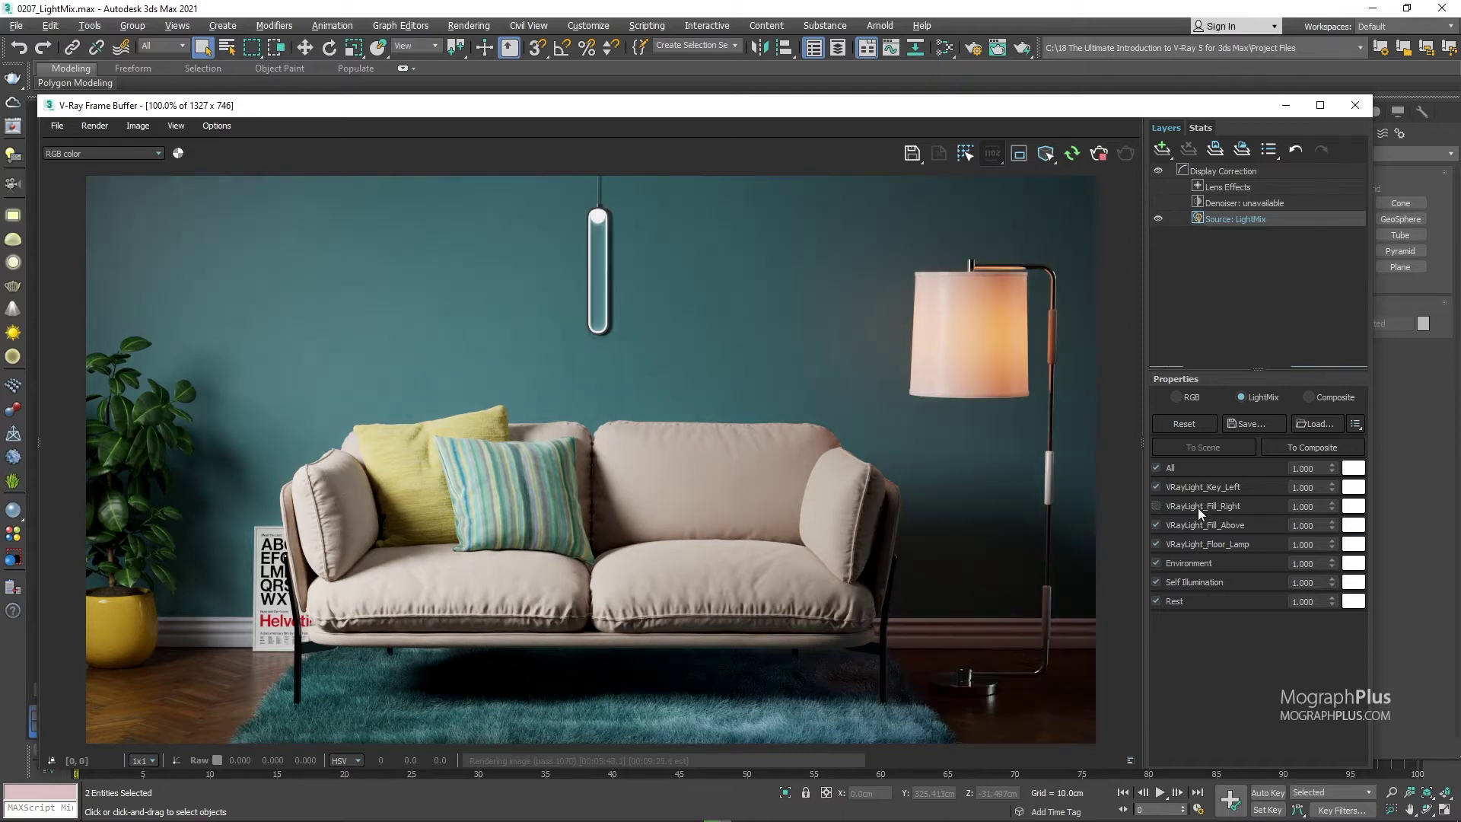
- Raise the VRayLight_Fill_Right intensity to 1.9 and toggle that light off and on to compare its effect
double_click(1298, 506)
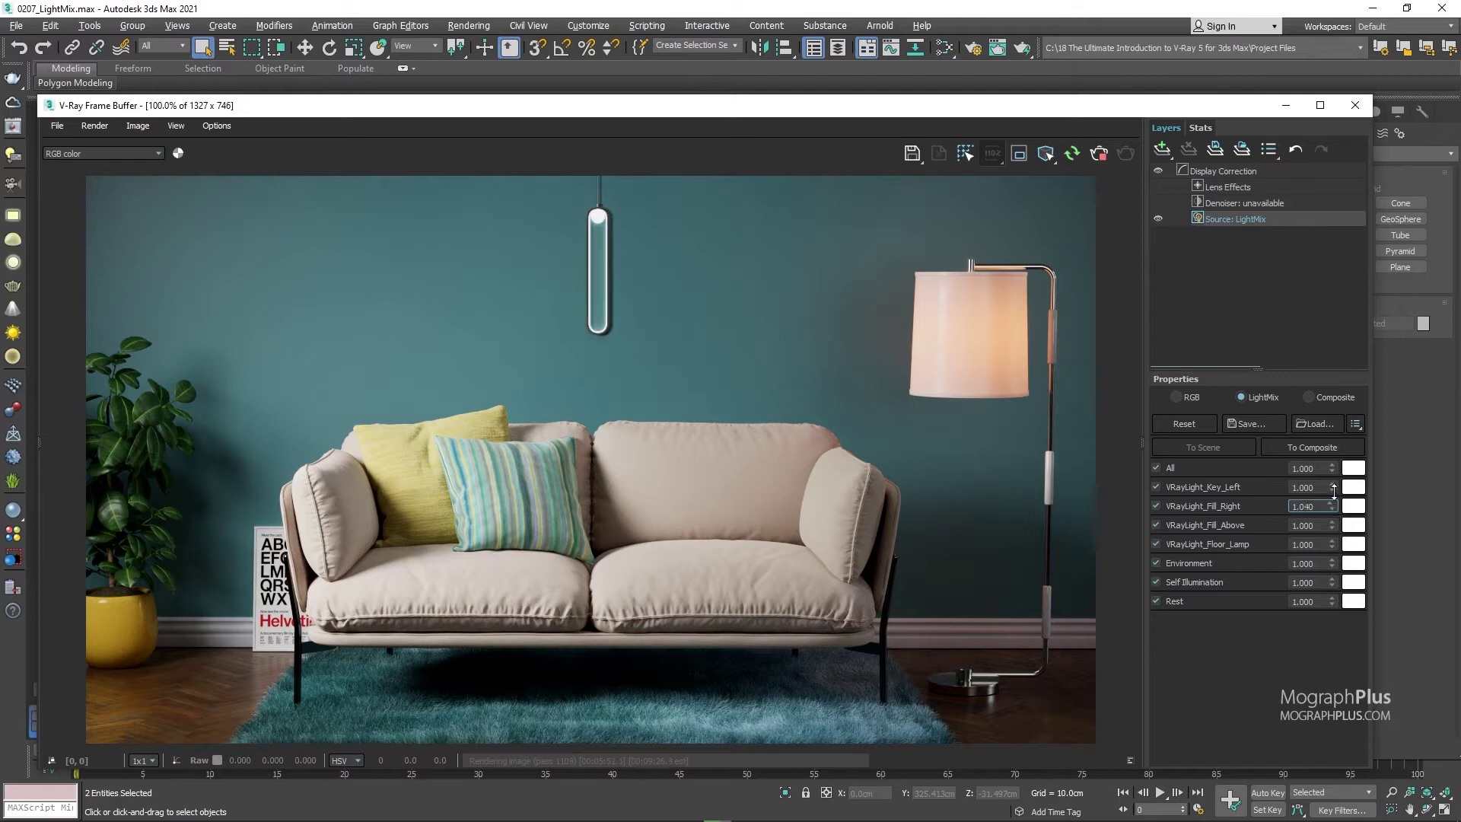
drag(1332, 506, 1325, 358)
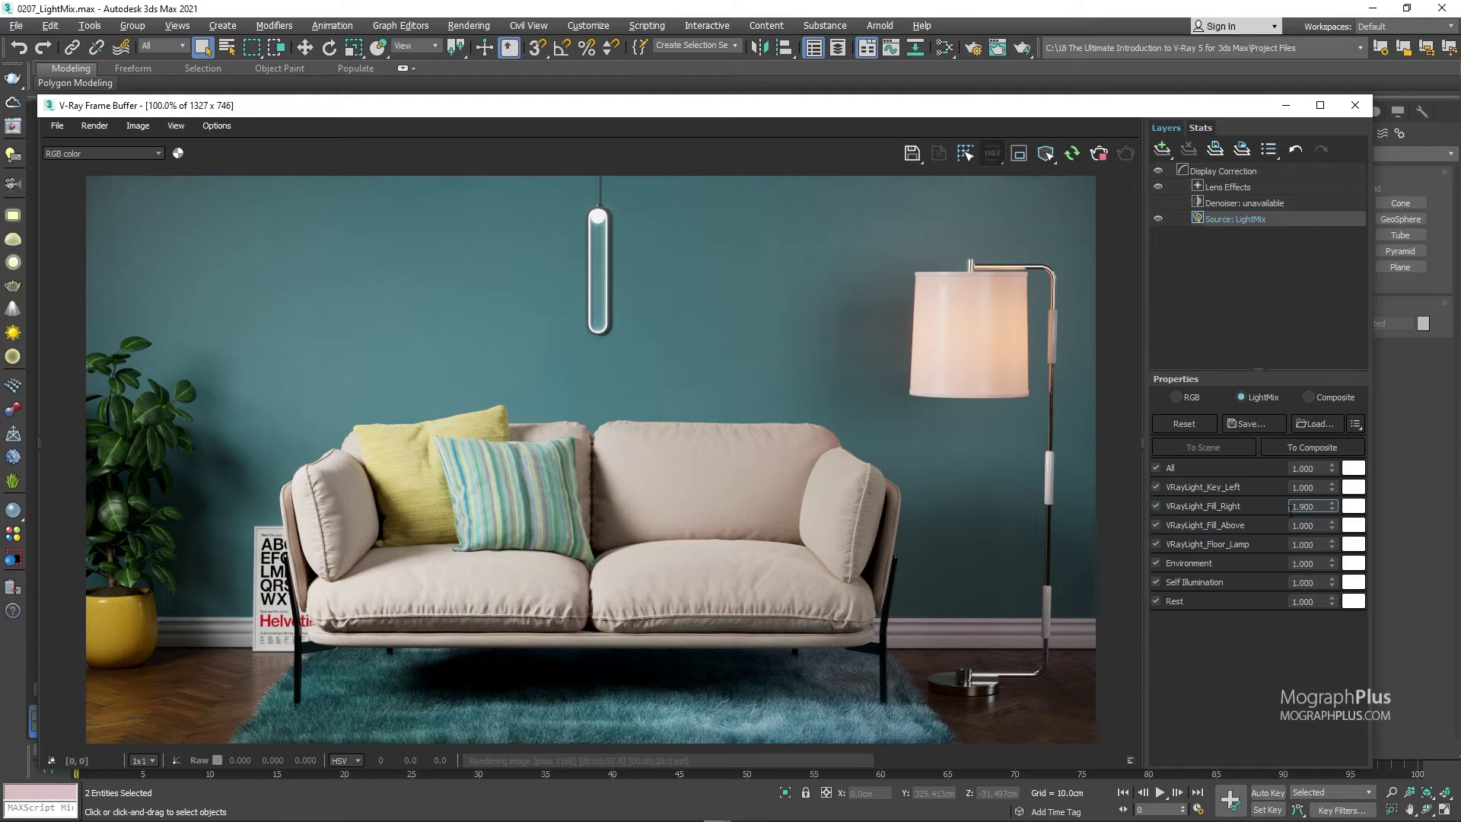
click(1155, 506)
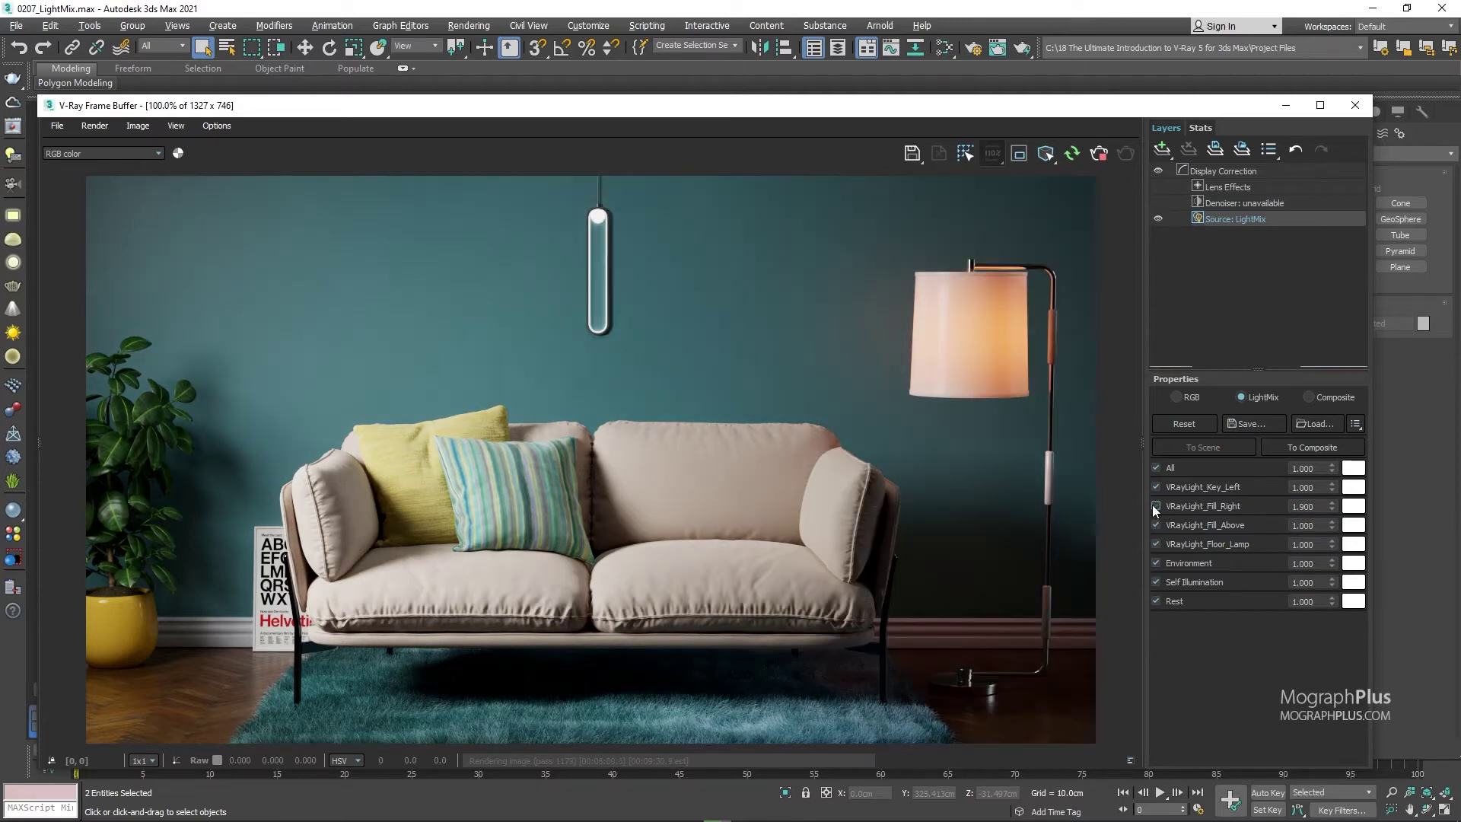
click(1155, 506)
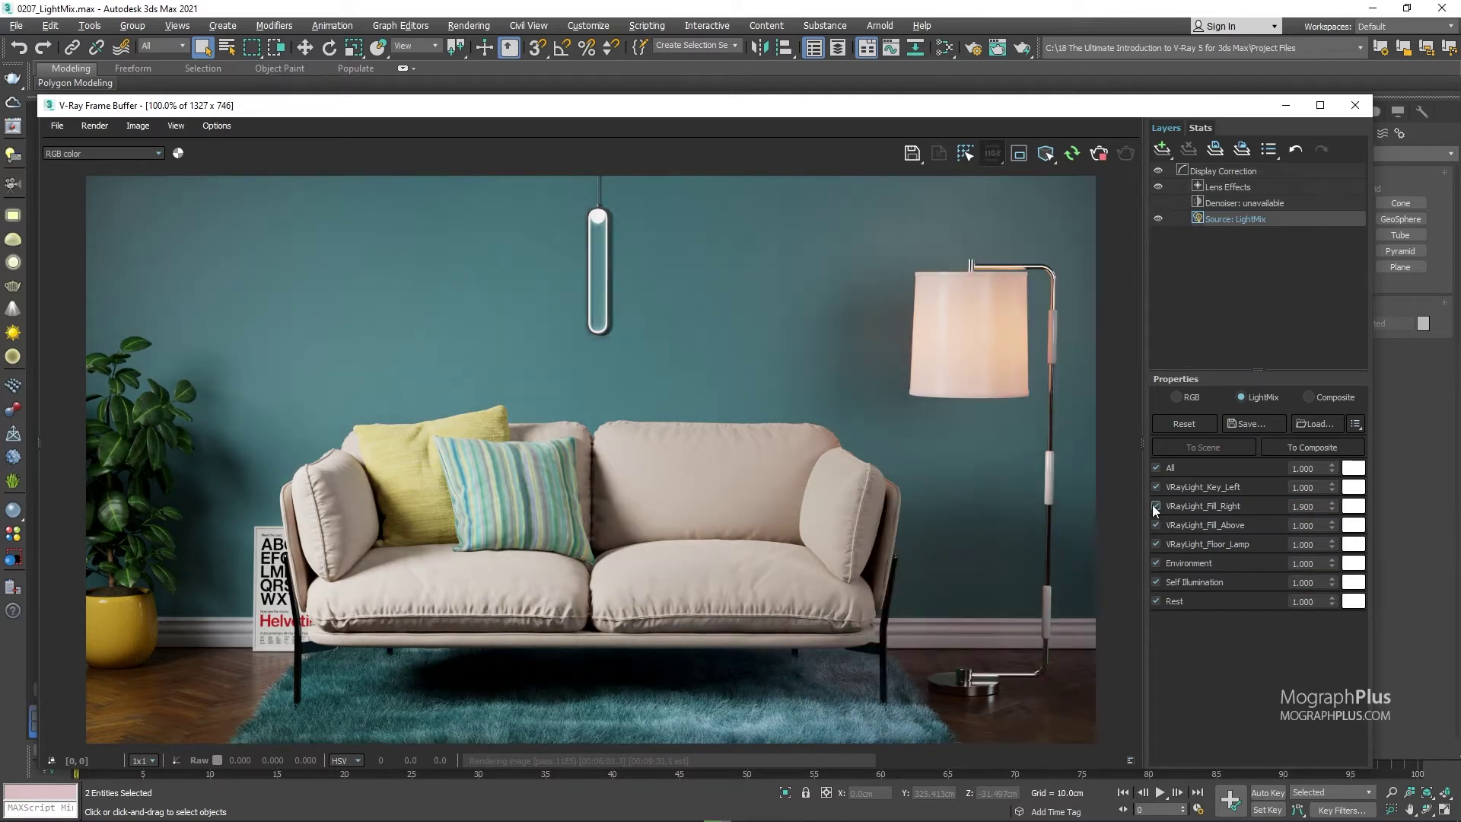
- Set the VRayLight_Fill_Right intensity back to 1
double_click(1303, 506)
text(1)
key(Return)
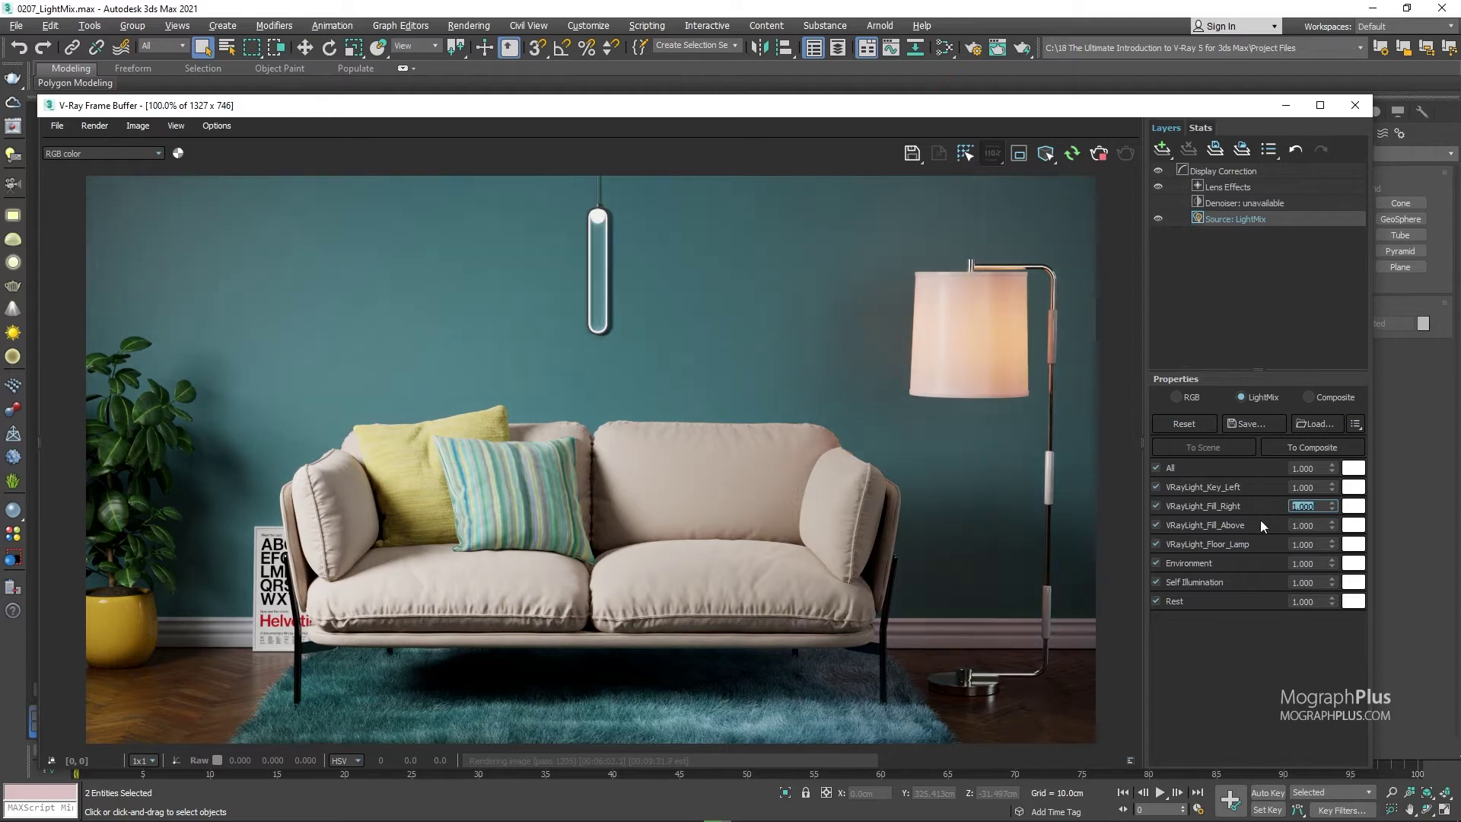
- Toggle VRayLight_Floor_Lamp off and on, and try an intensity of 3 on it before restoring 1
click(1158, 544)
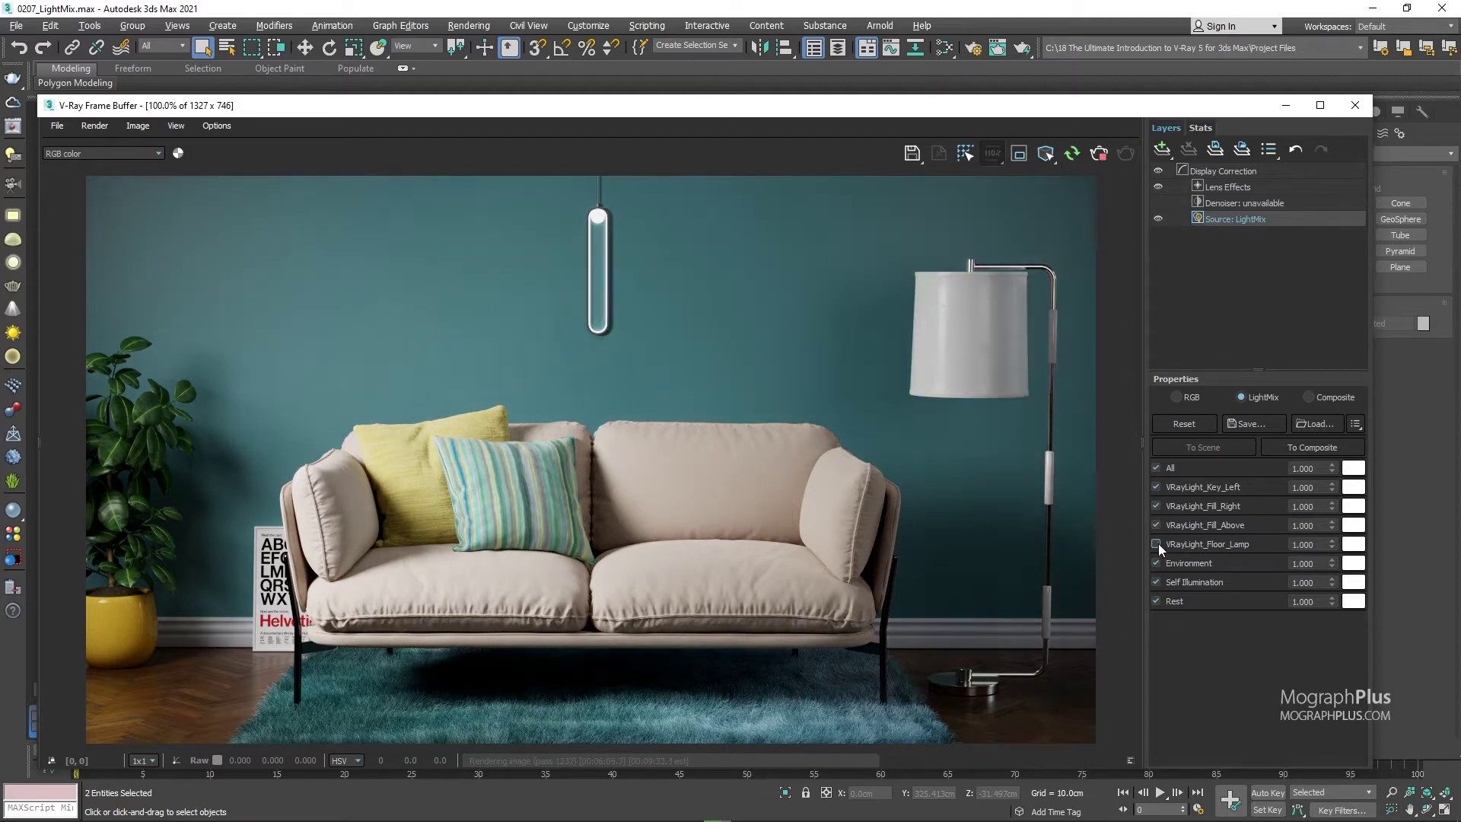
click(1158, 544)
double_click(1302, 544)
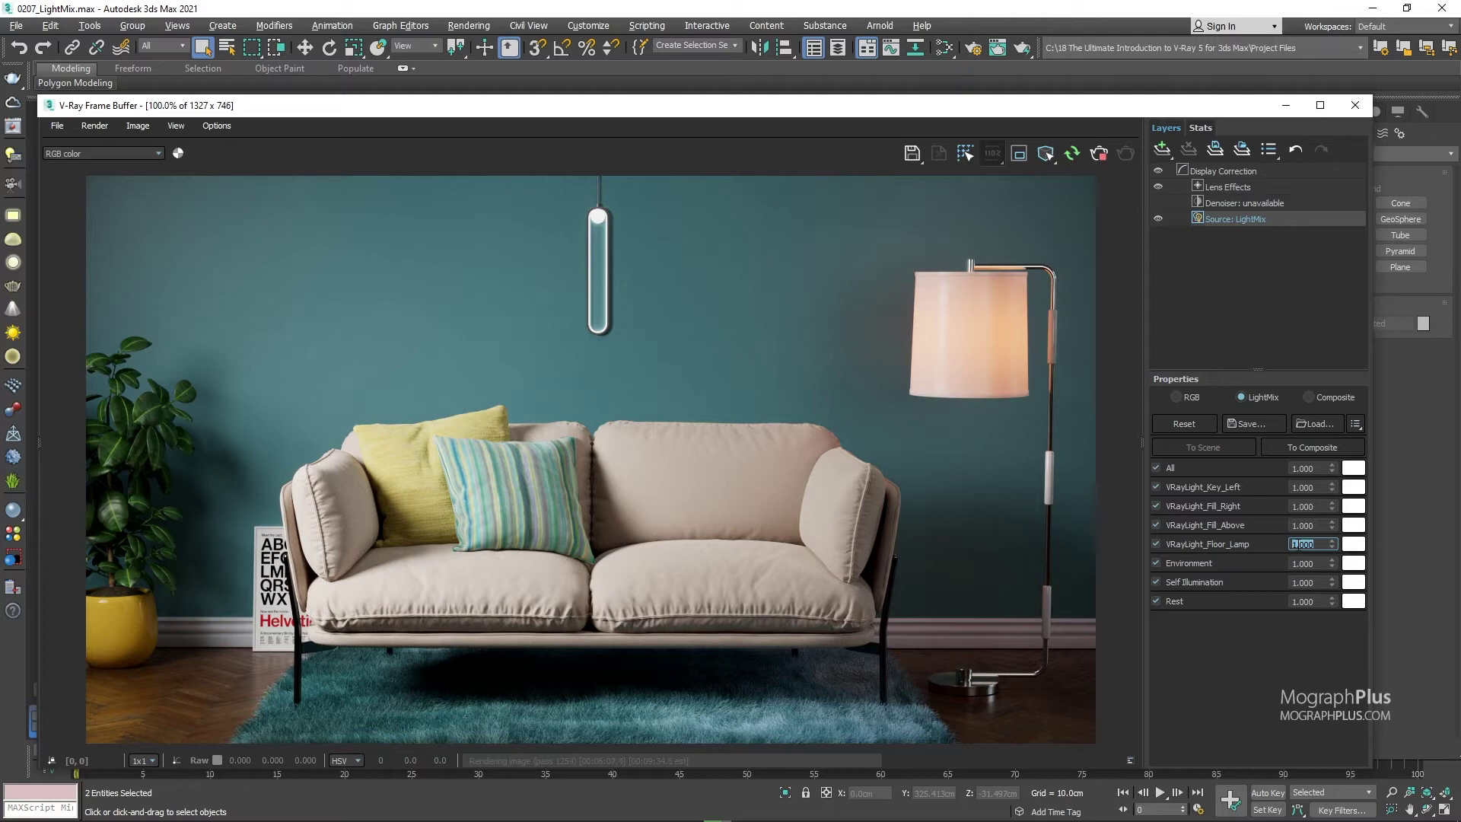
text(3)
key(Return)
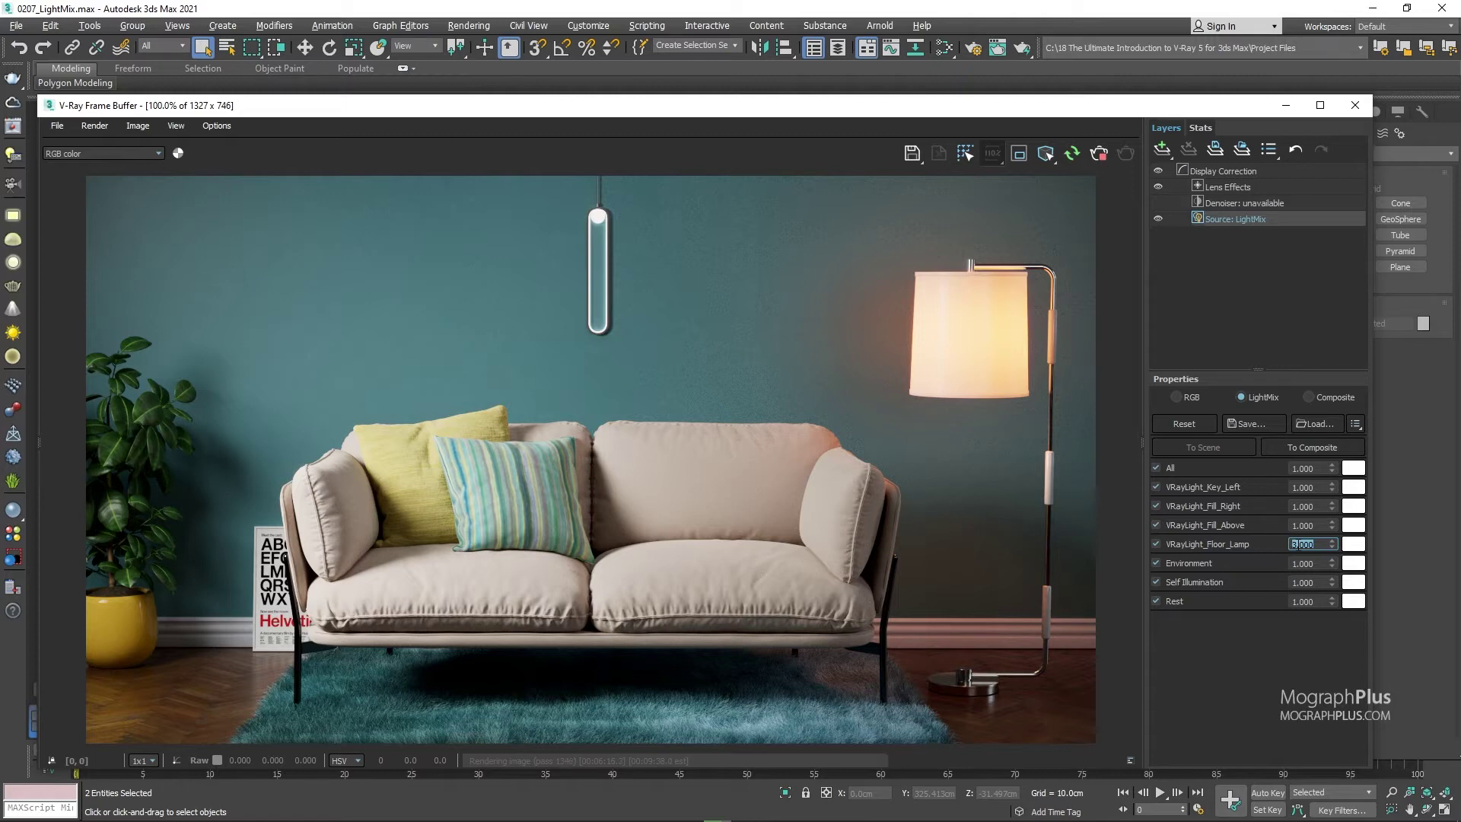
text(1)
key(Return)
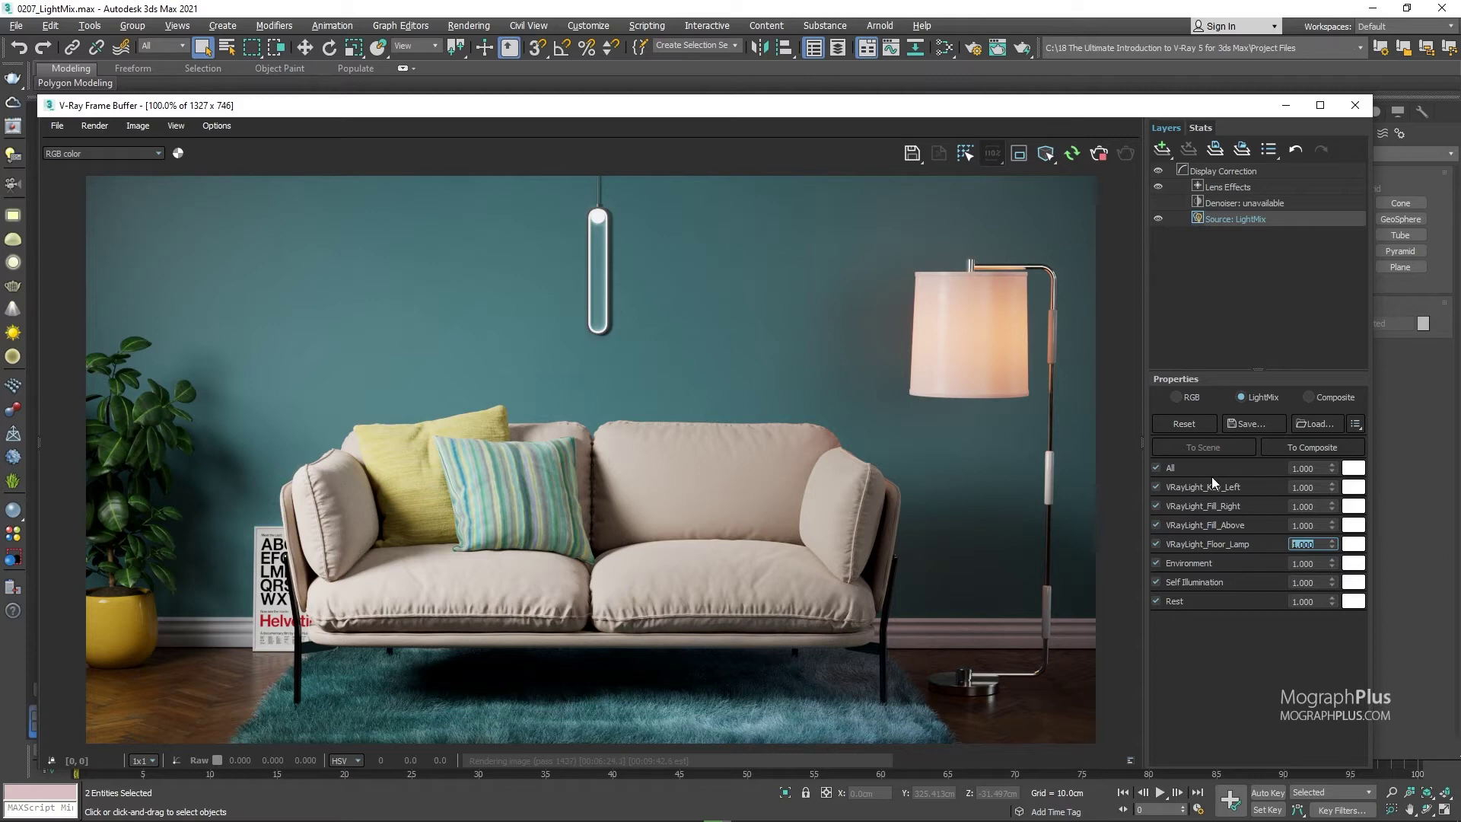
- Disable VRayLight_Fill_Above and VRayLight_Fill_Right in the light mix and stop the running render
click(1157, 525)
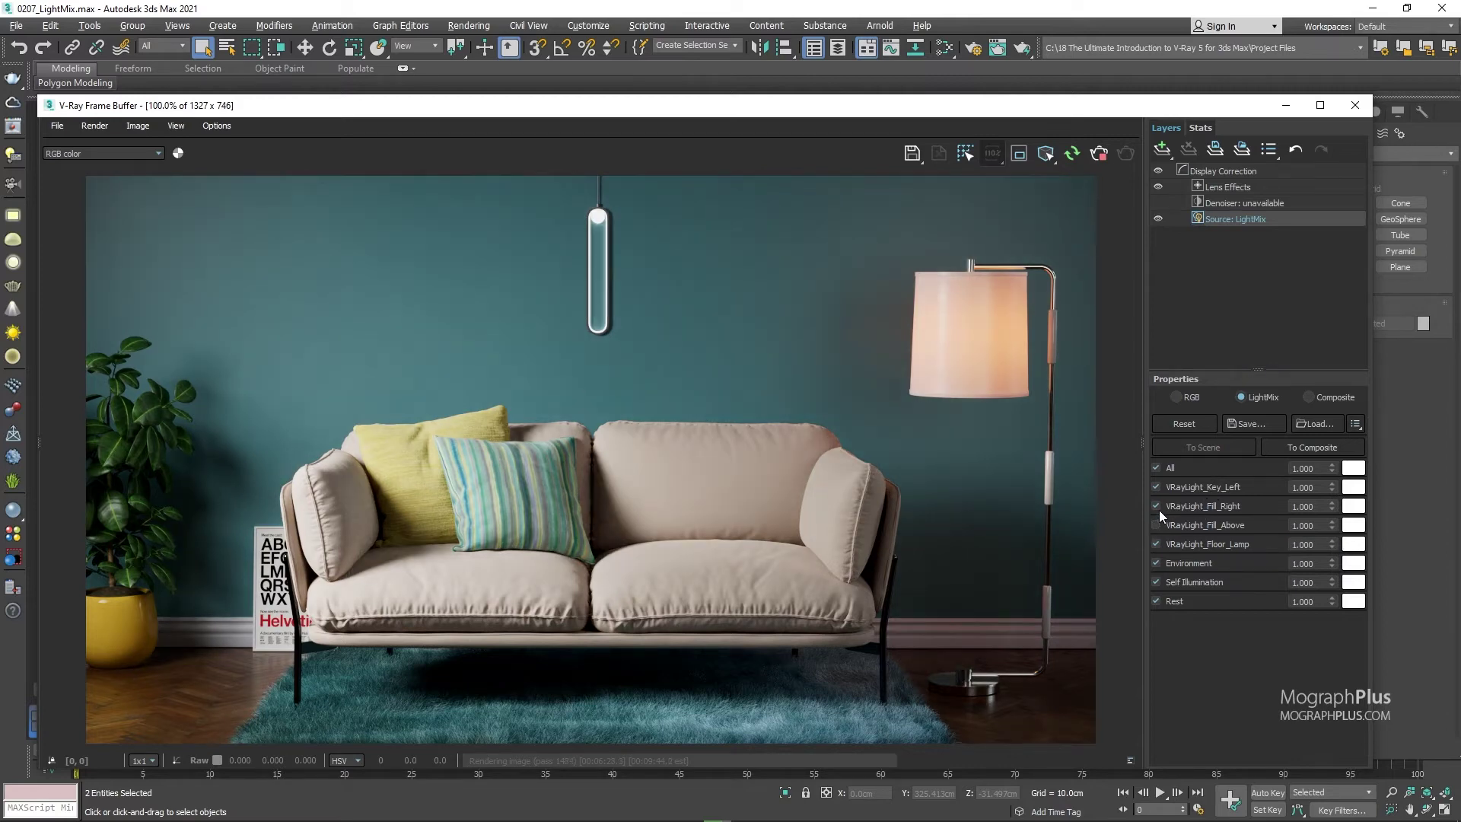
click(1157, 507)
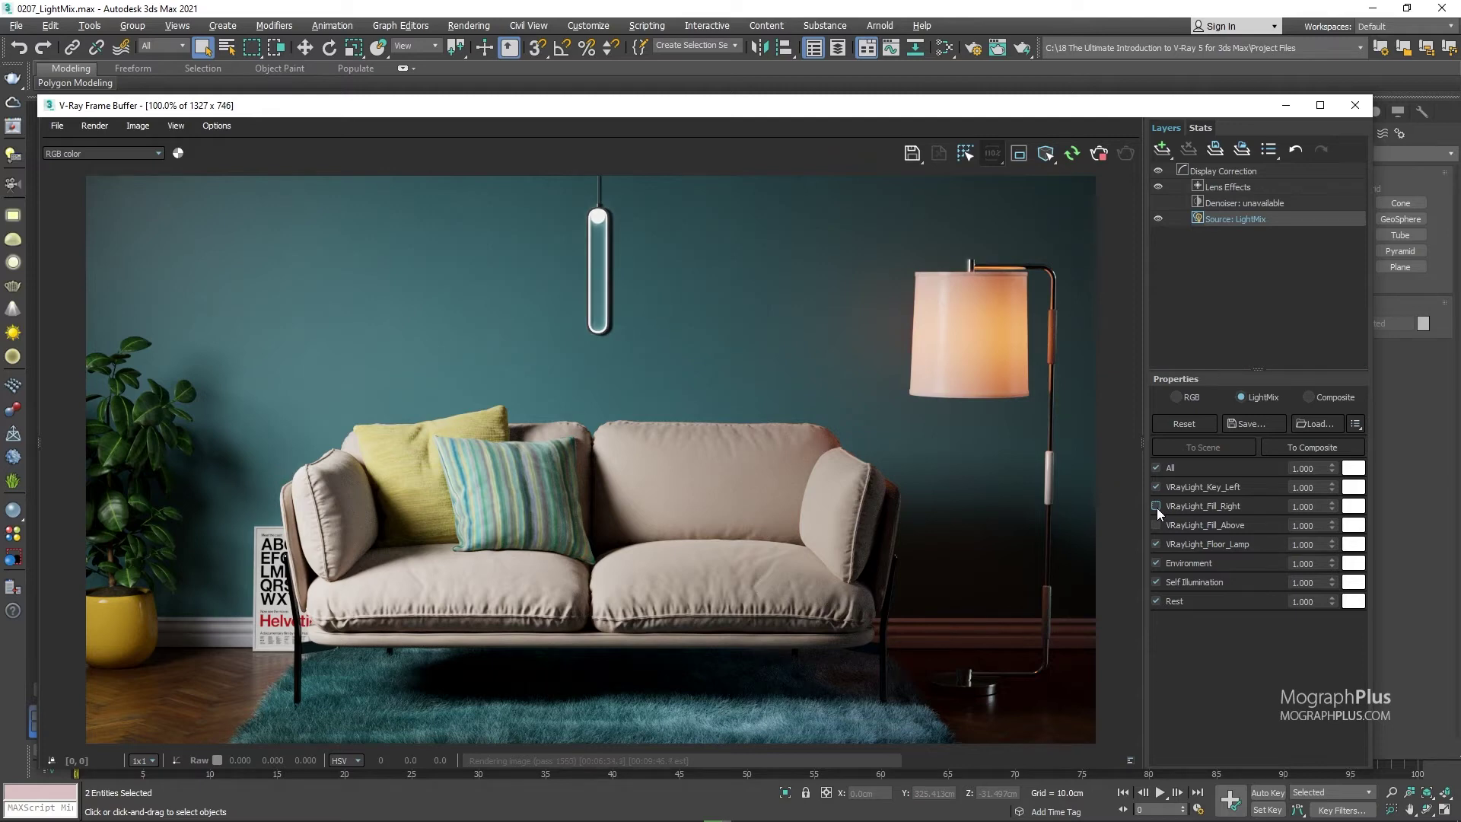
click(1099, 156)
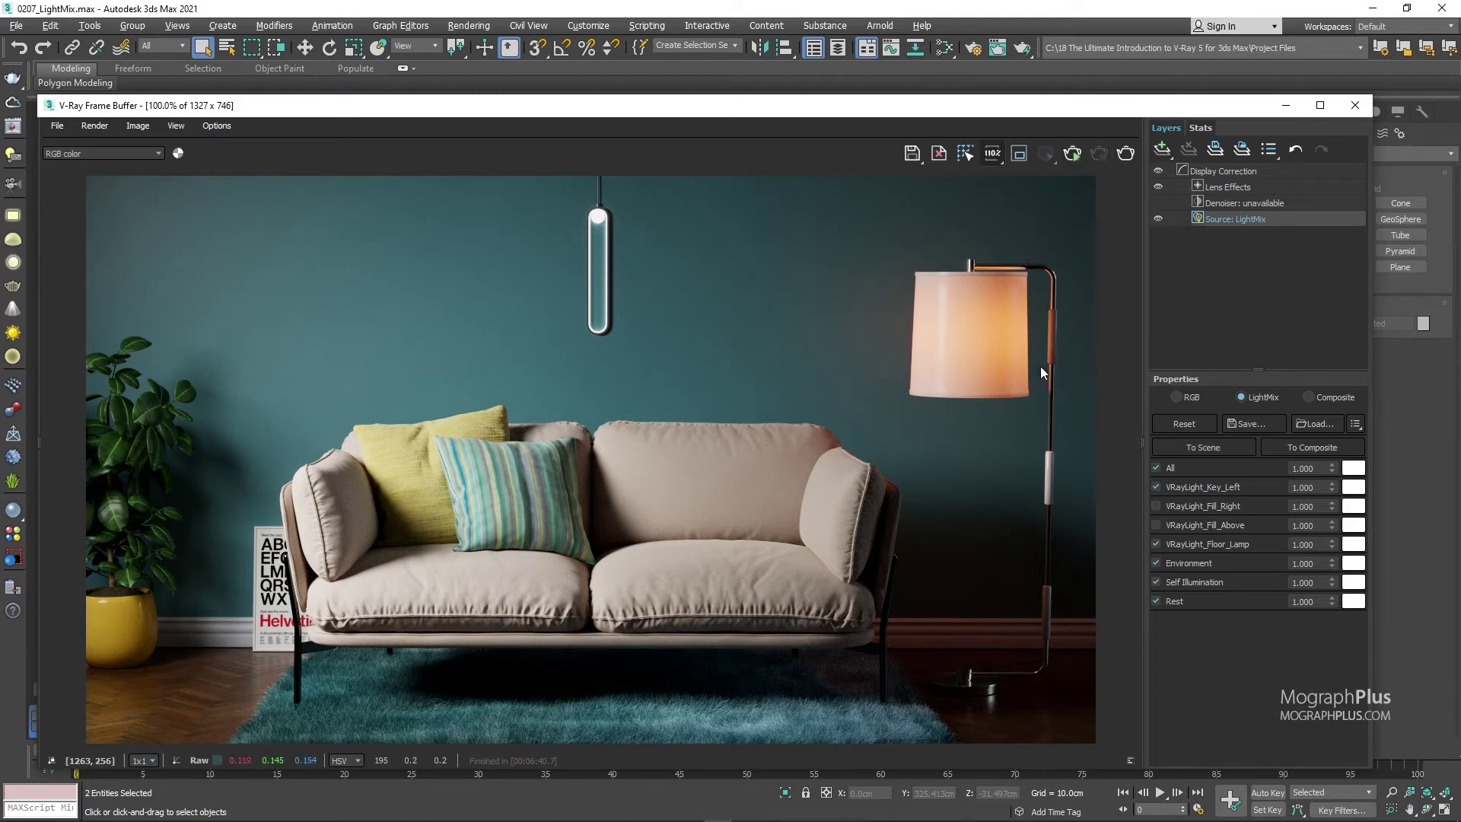
click(909, 158)
click(837, 167)
- Save the current light mix as the preset LightMix_Preset_01.lightmix in the Delete_it folder, using the existing file
click(1243, 423)
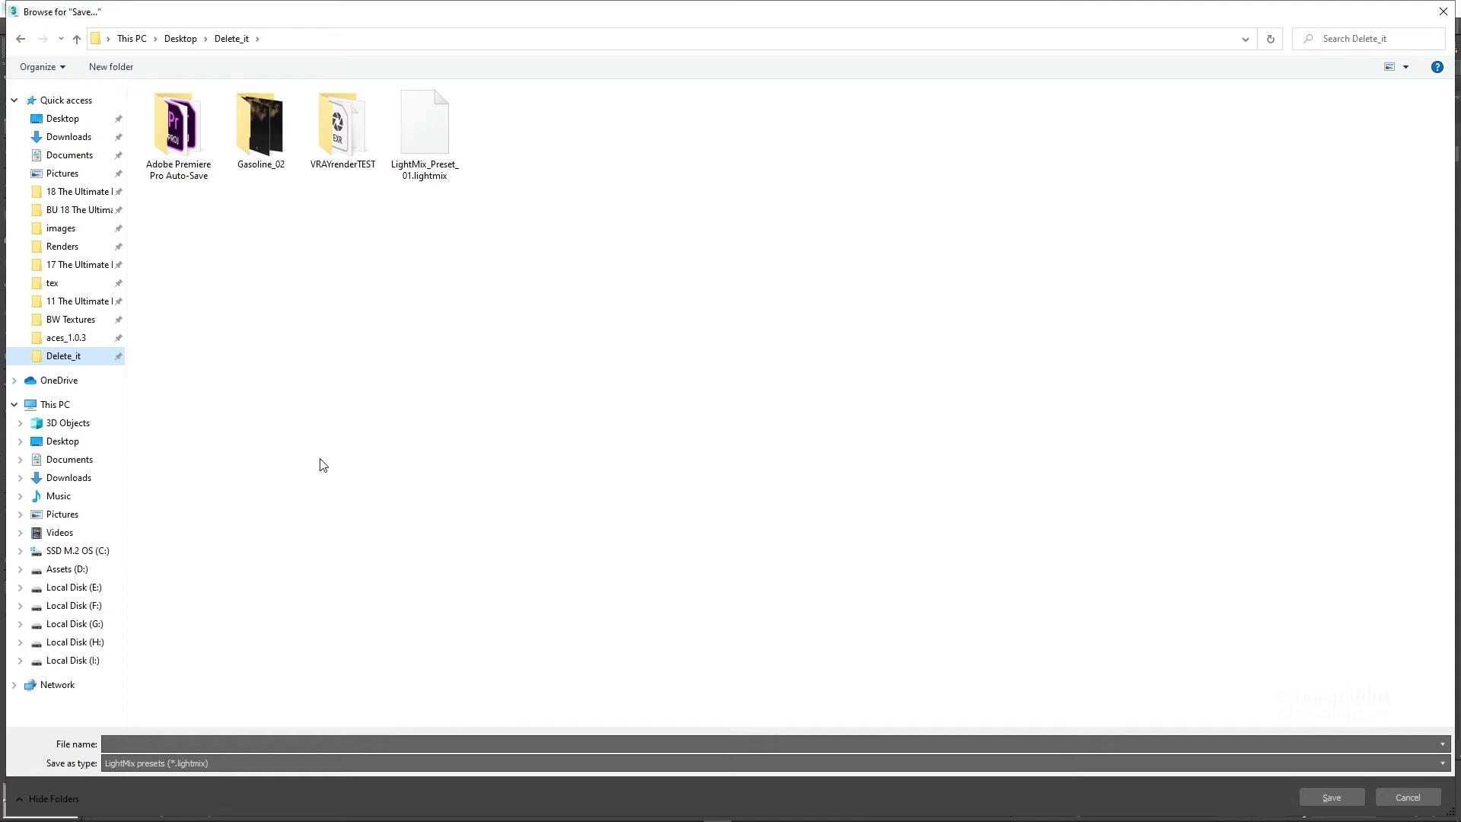
double_click(423, 156)
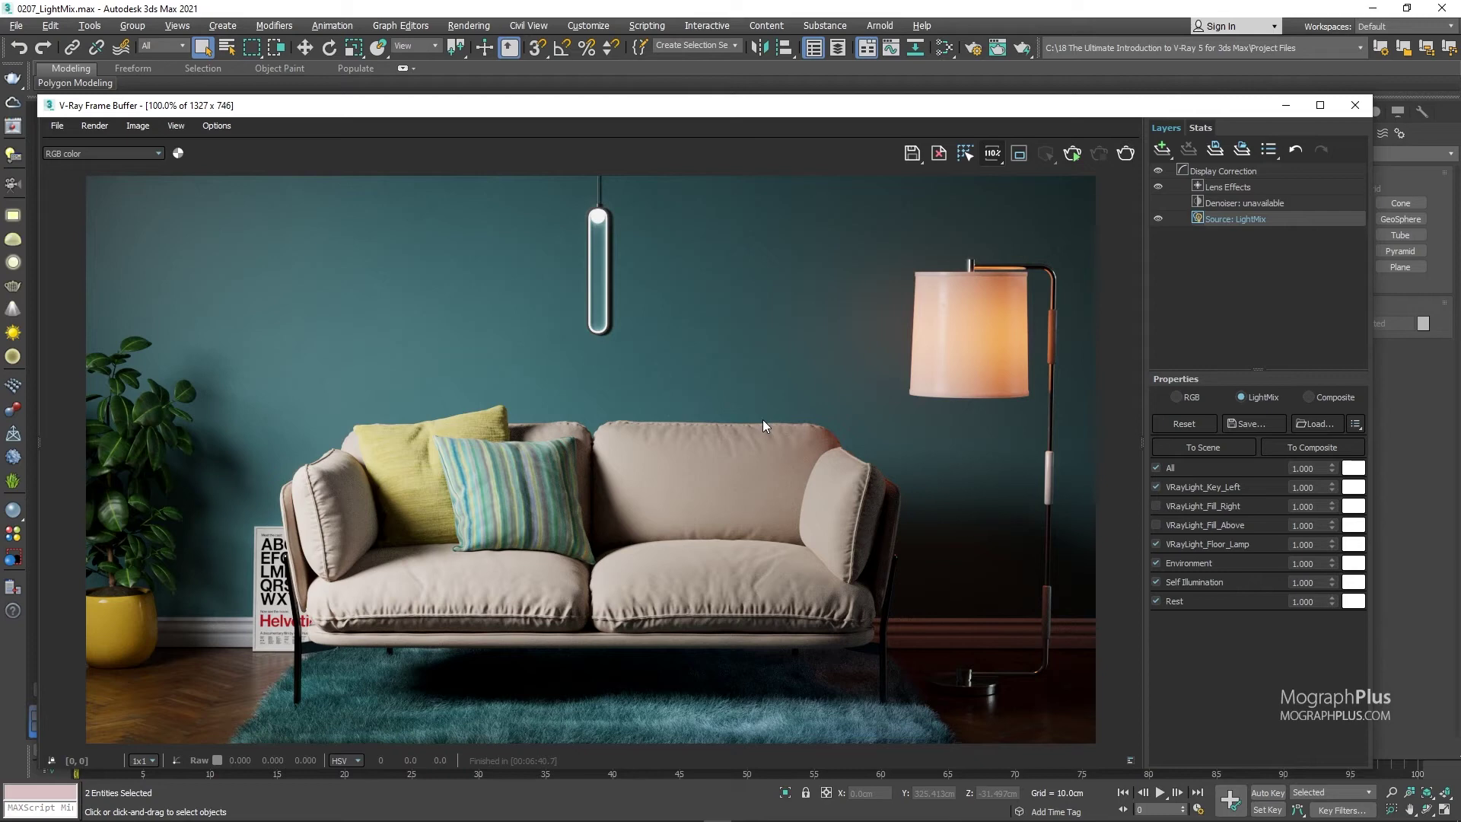
- Reset the light mix and restore the saved settings by loading LightMix_Preset_01.lightmix
click(1182, 426)
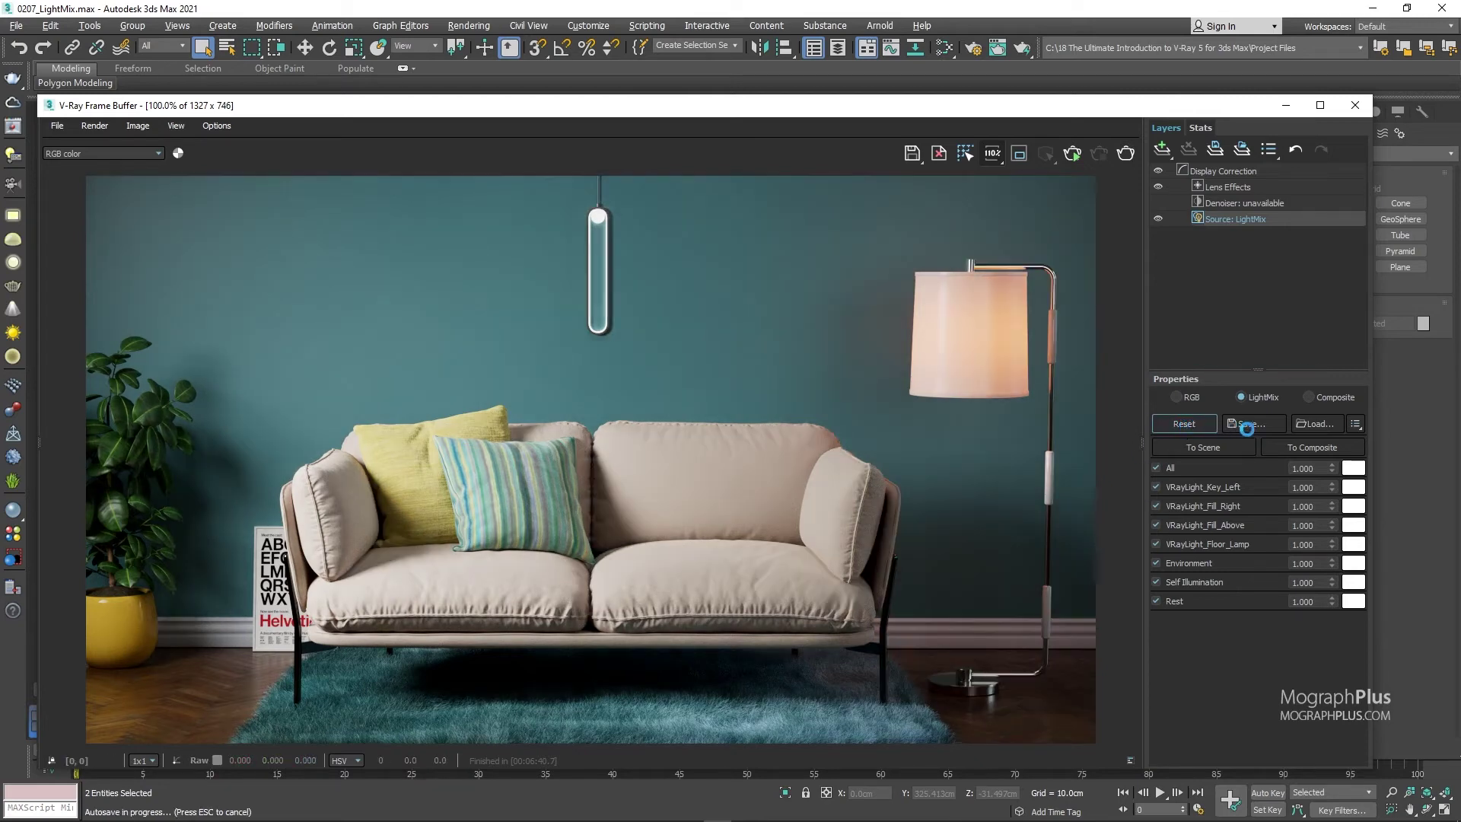
click(1308, 425)
double_click(445, 143)
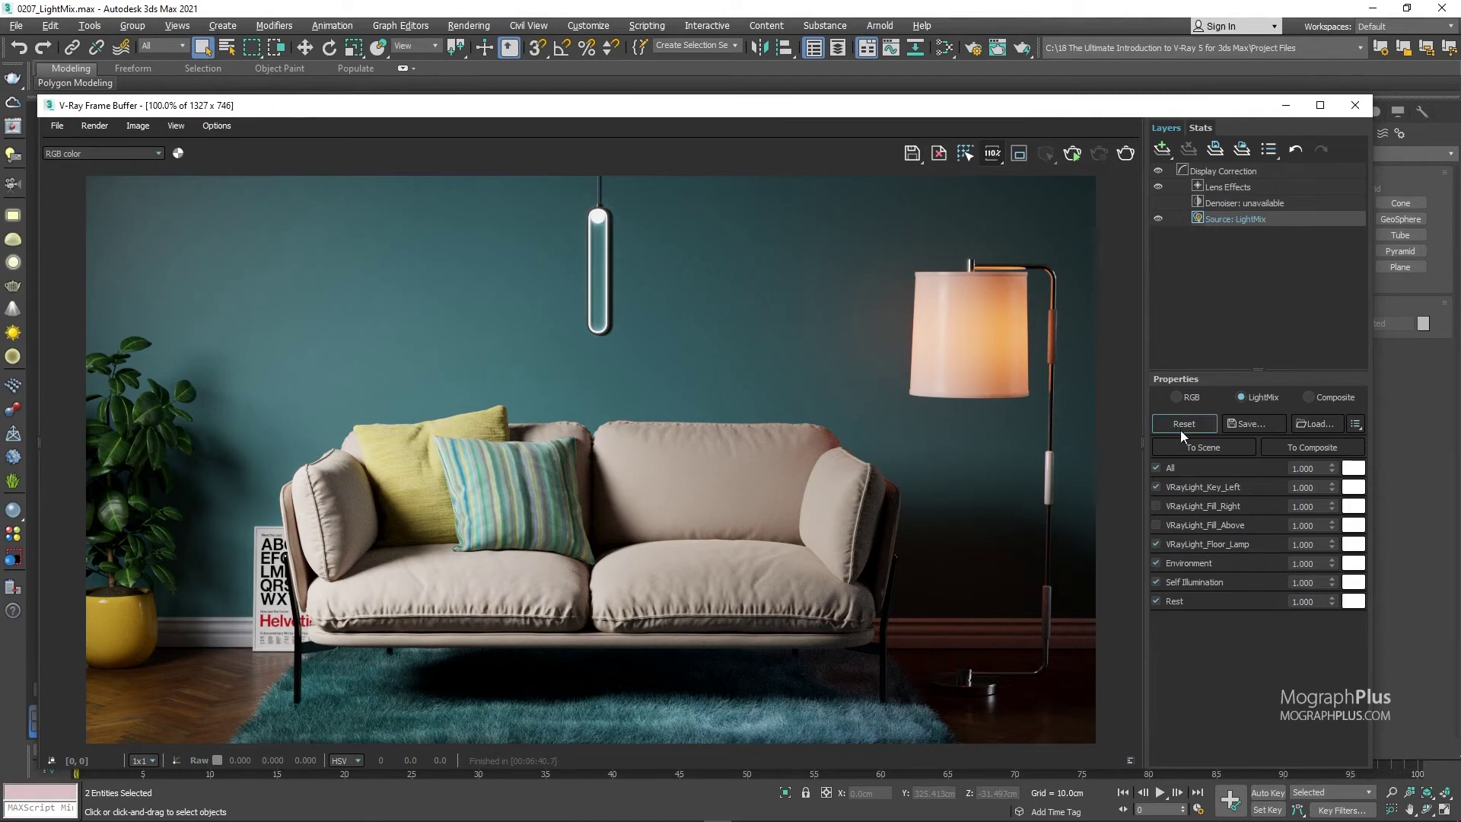
- View the list of available and recent LightMix presets, and reselect the LightMix source layer
click(1355, 424)
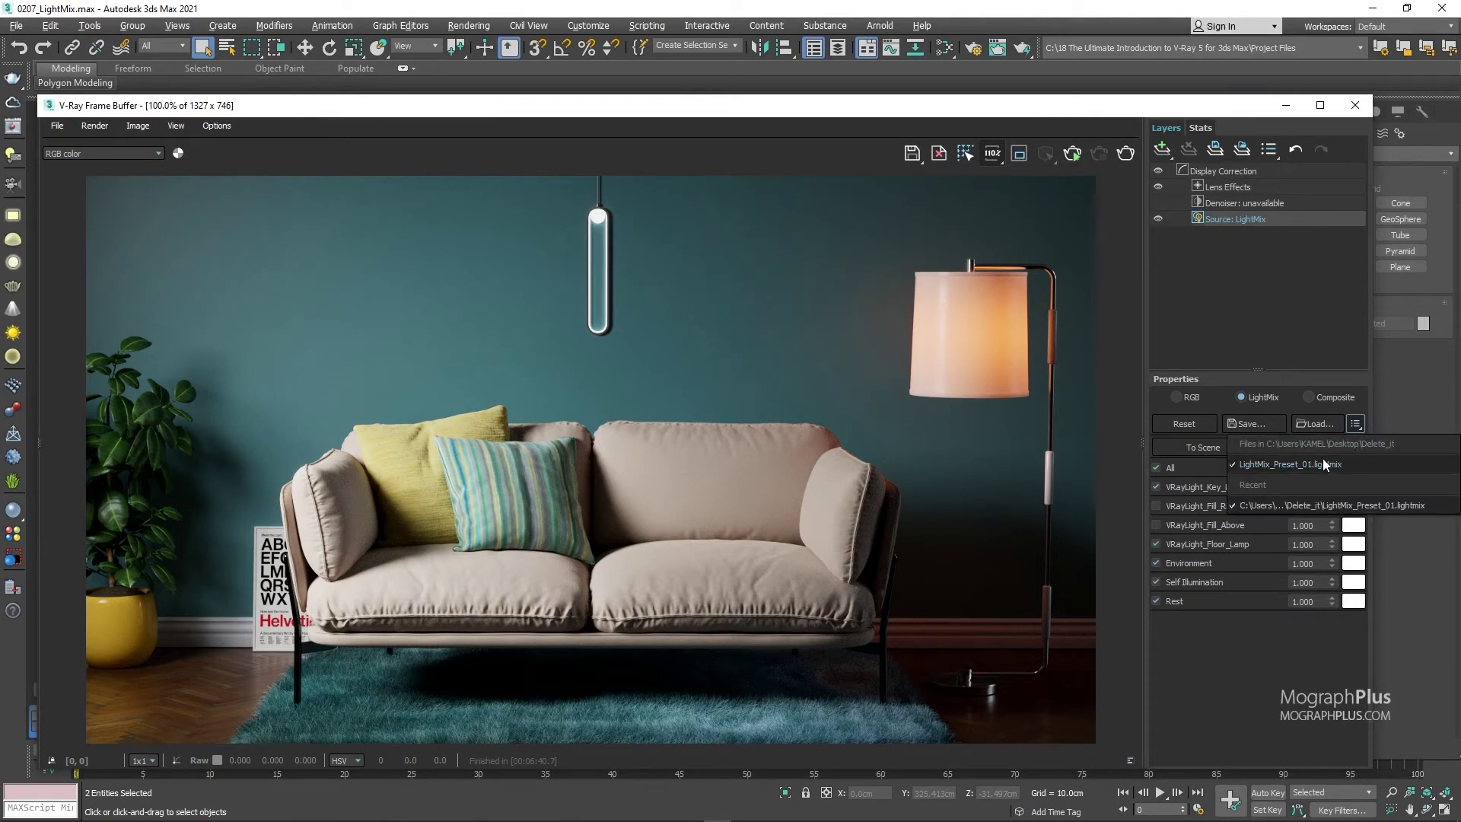
click(1212, 346)
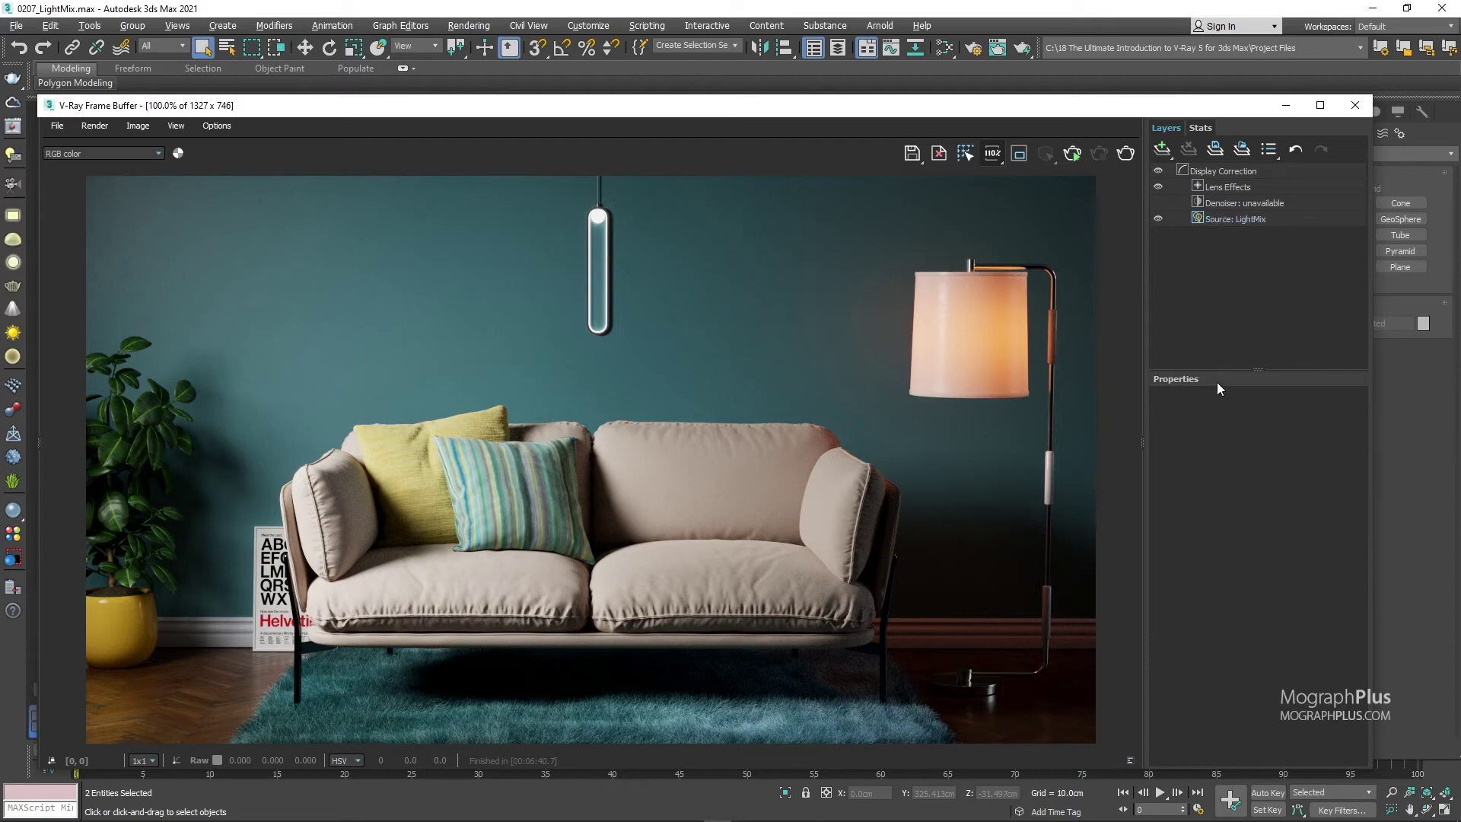
click(1232, 219)
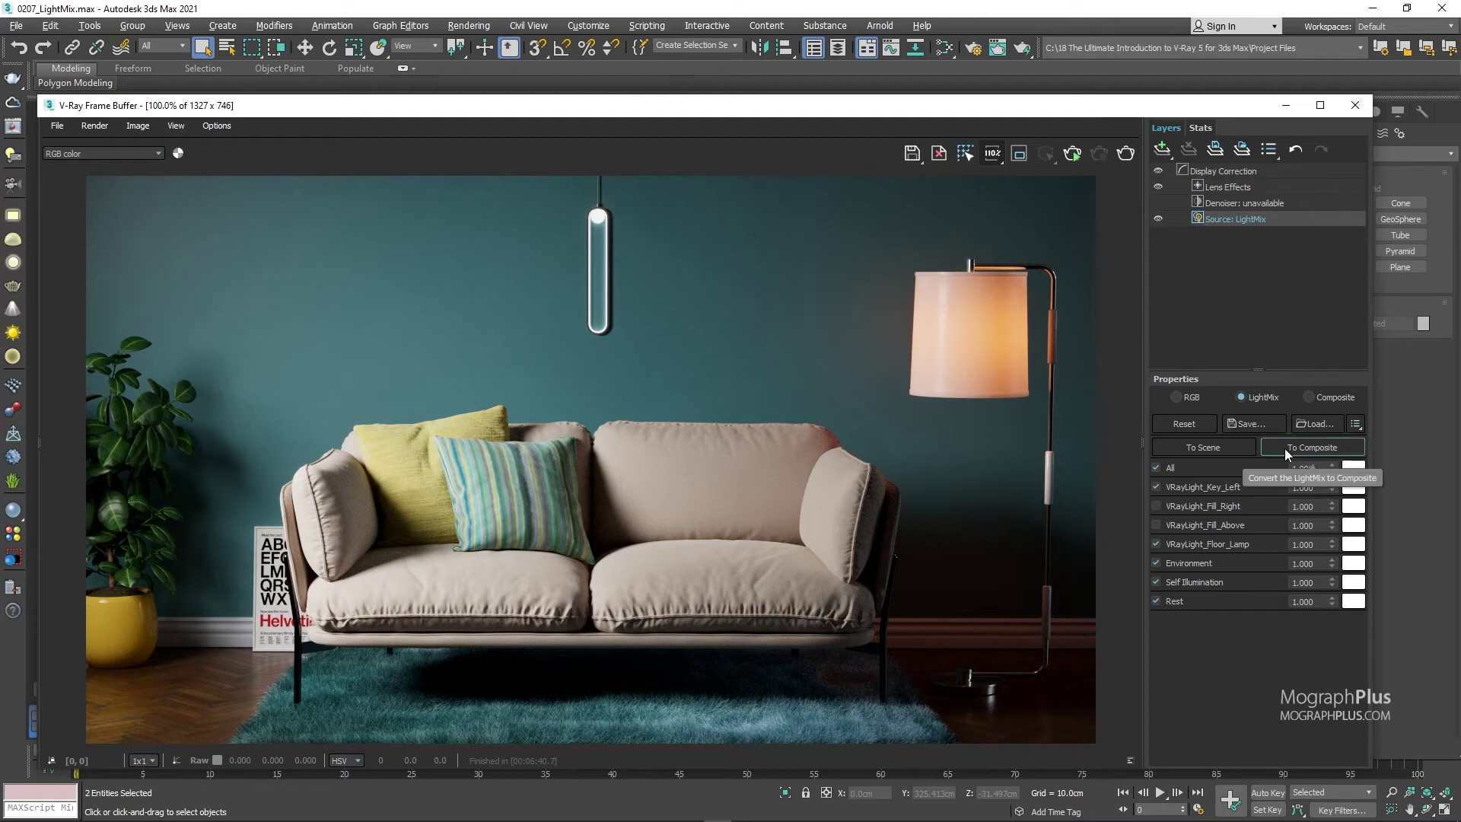
- Reset the light mix and convert it to a composite, selecting the Source: Composite layer in an enlarged layer list
click(1204, 426)
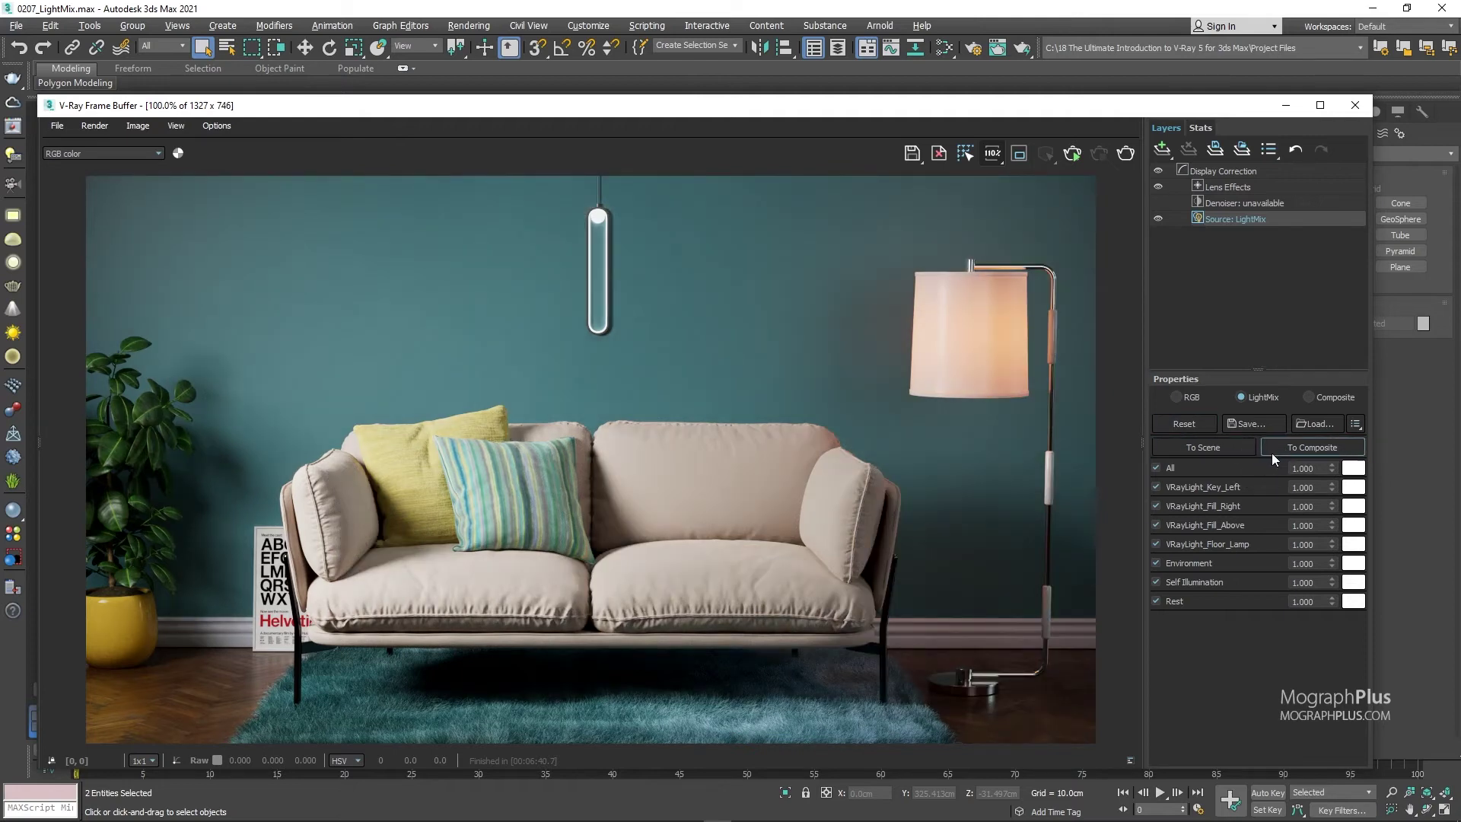
click(1296, 450)
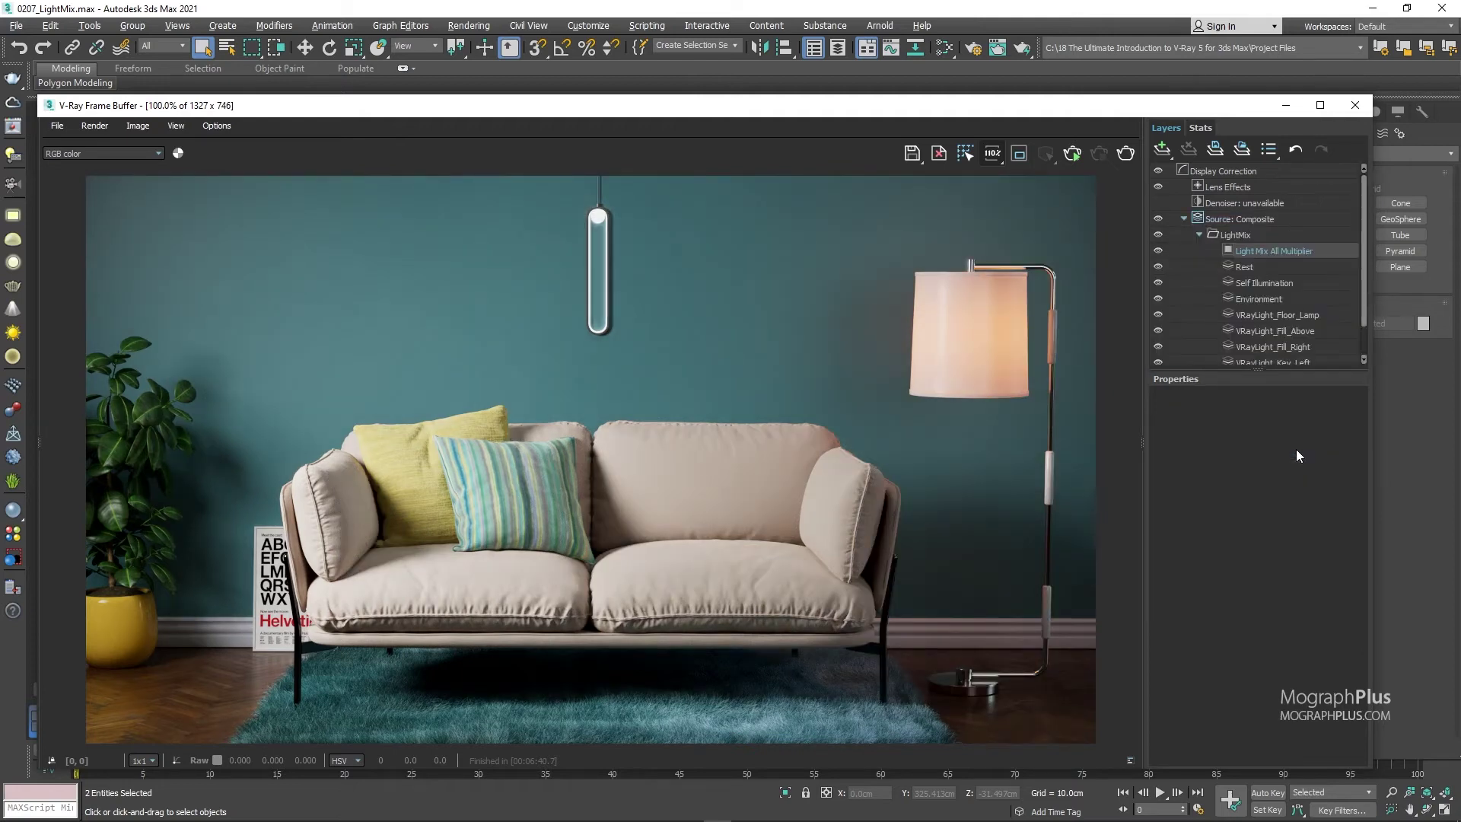
drag(1236, 376, 1236, 437)
click(1218, 220)
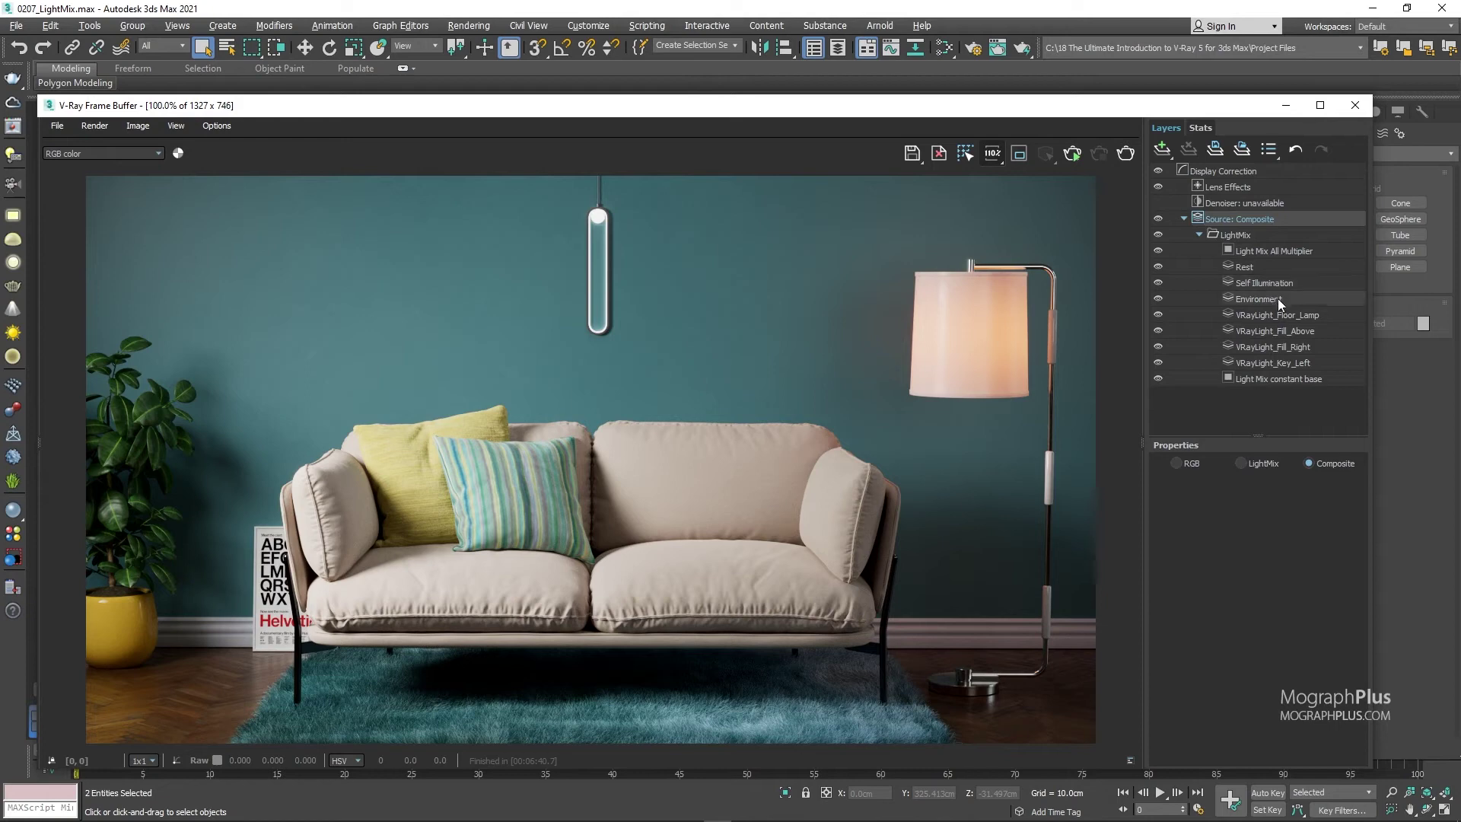
- Try a brighter multiplier on the VRayLight_Key_Left composite layer and set it back to 1
click(1252, 362)
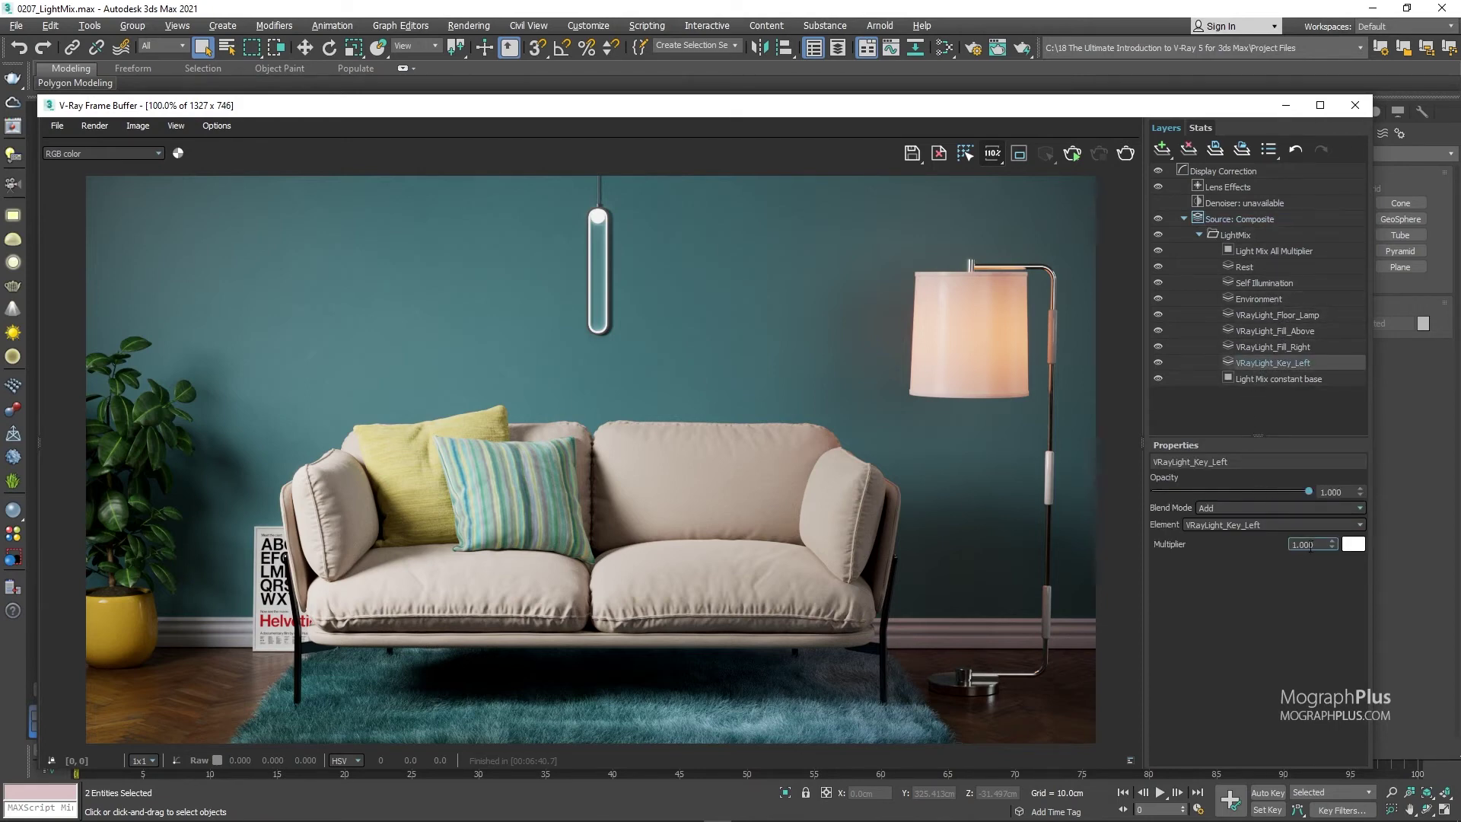
drag(1331, 546, 1357, 519)
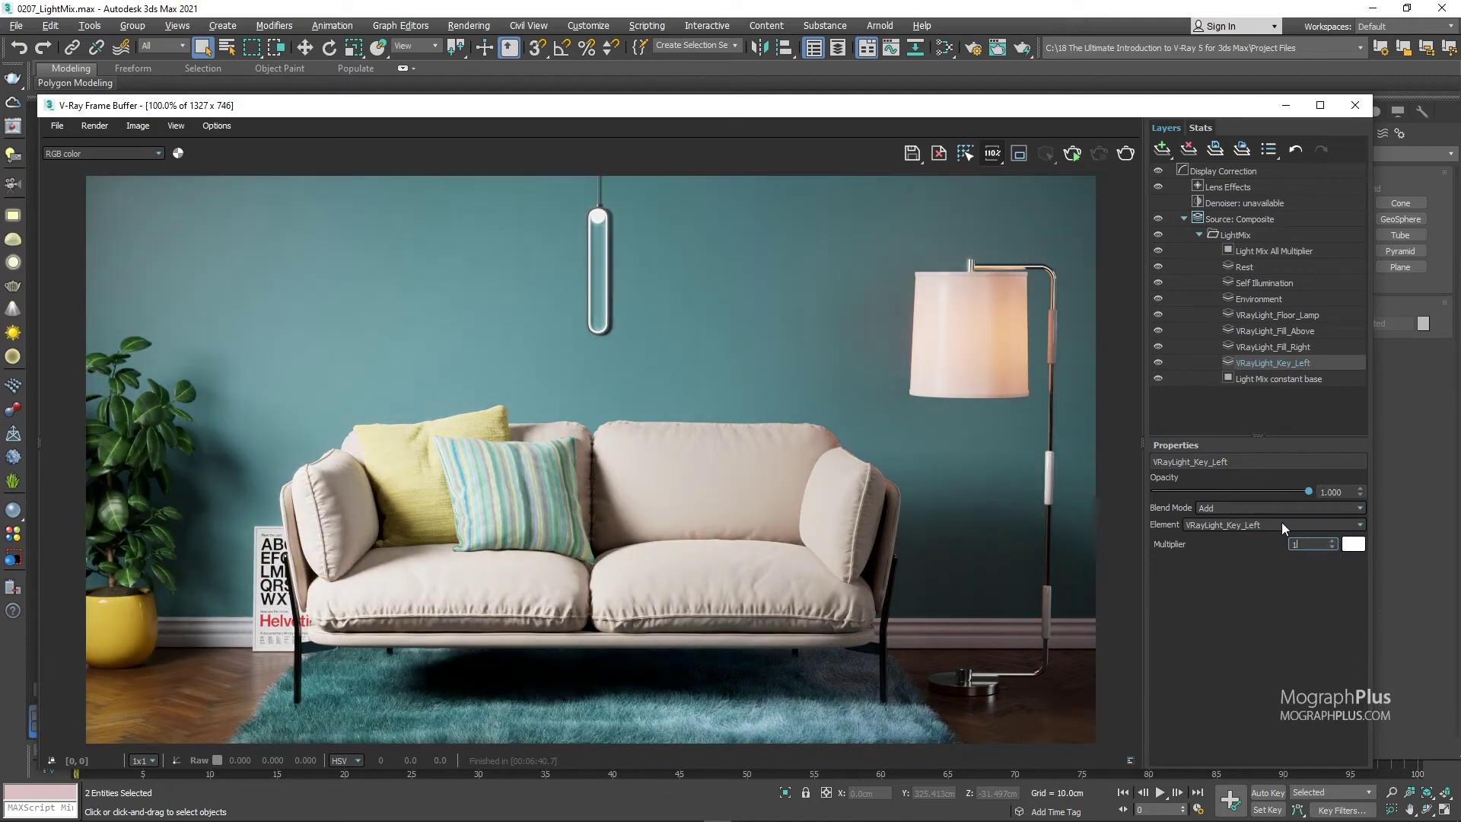
key(Return)
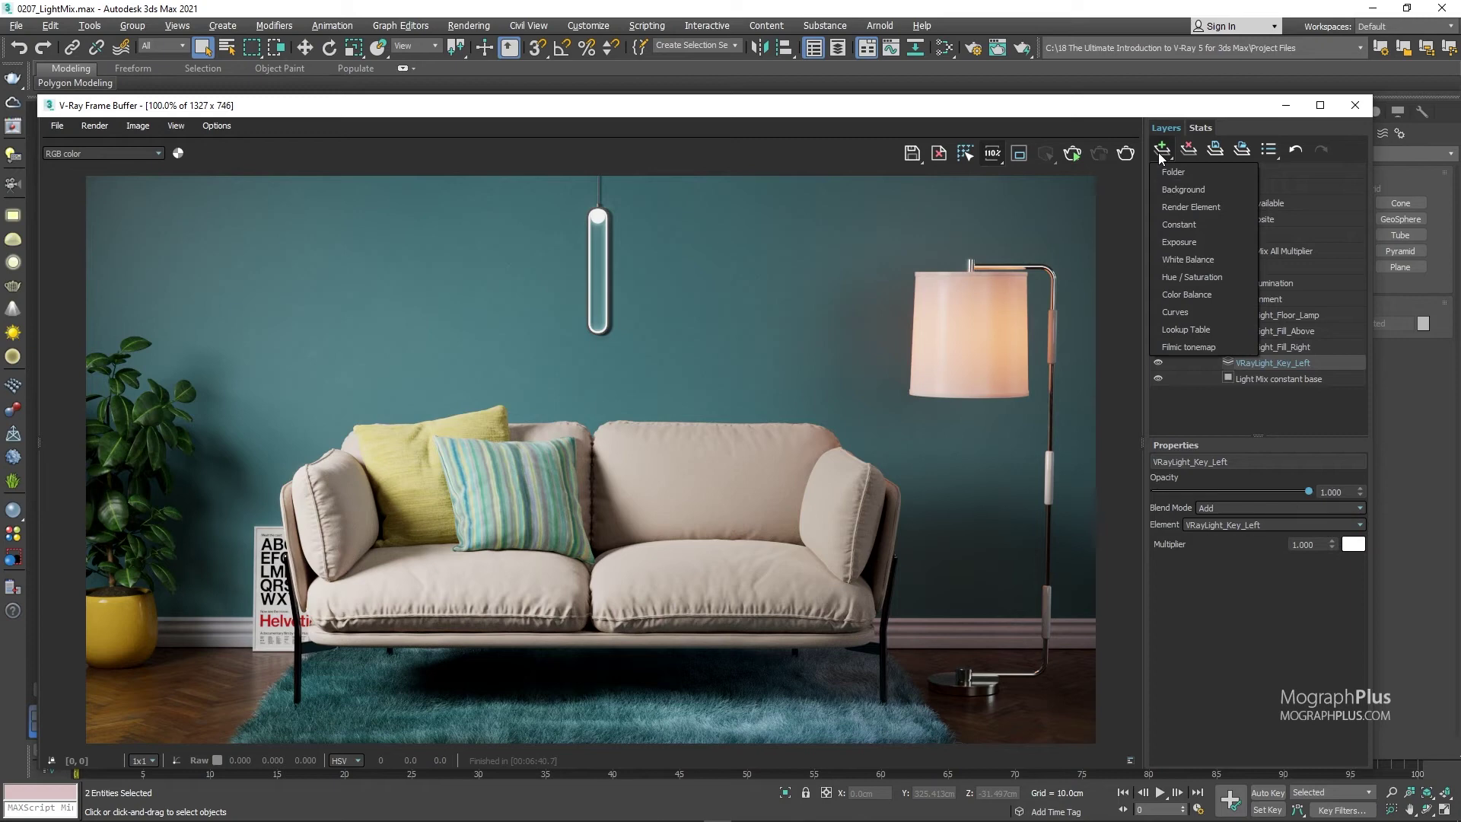
- Add a Hue / Saturation layer above VRayLight_Key_Left and lower its saturation to about -0.054
click(1181, 276)
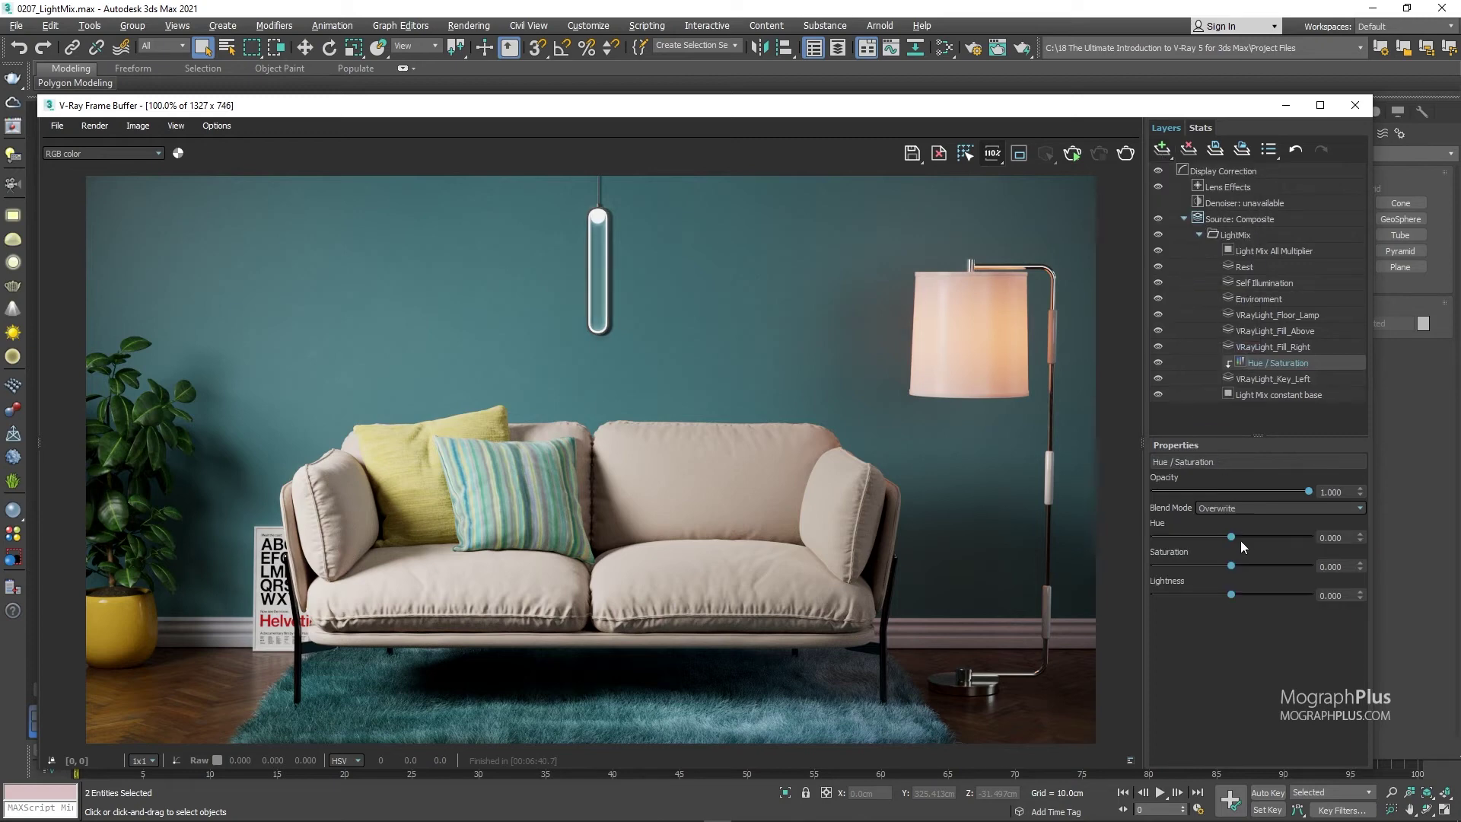
mouse_move(1231, 566)
mouse_down()
mouse_move(1272, 567)
mouse_move(1136, 569)
mouse_move(1278, 577)
mouse_move(1227, 579)
mouse_up()
- View the key, right fill, above fill, floor lamp and Environment light channels one by one, and return to RGB color
click(131, 153)
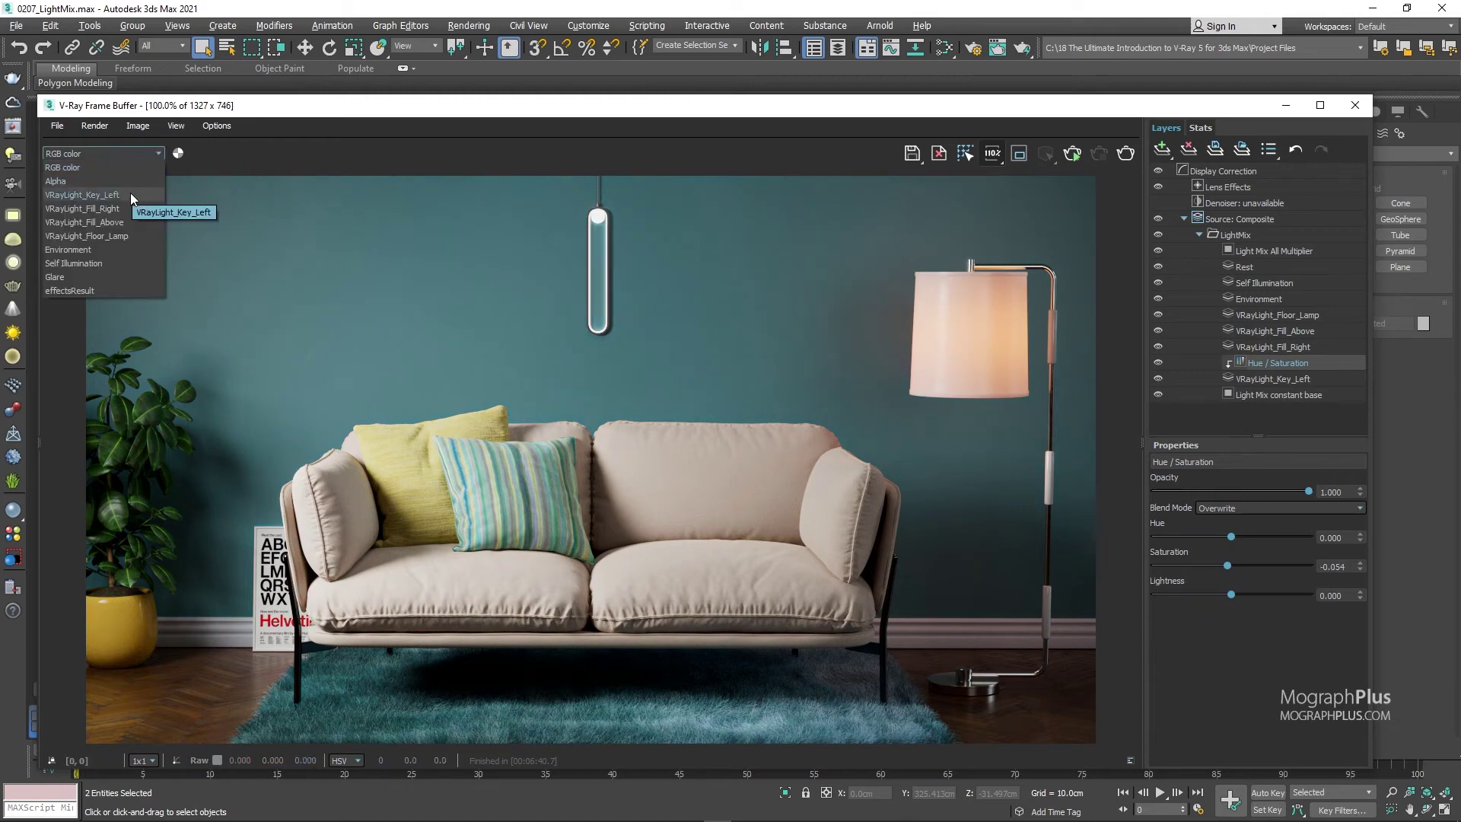
click(130, 194)
click(112, 153)
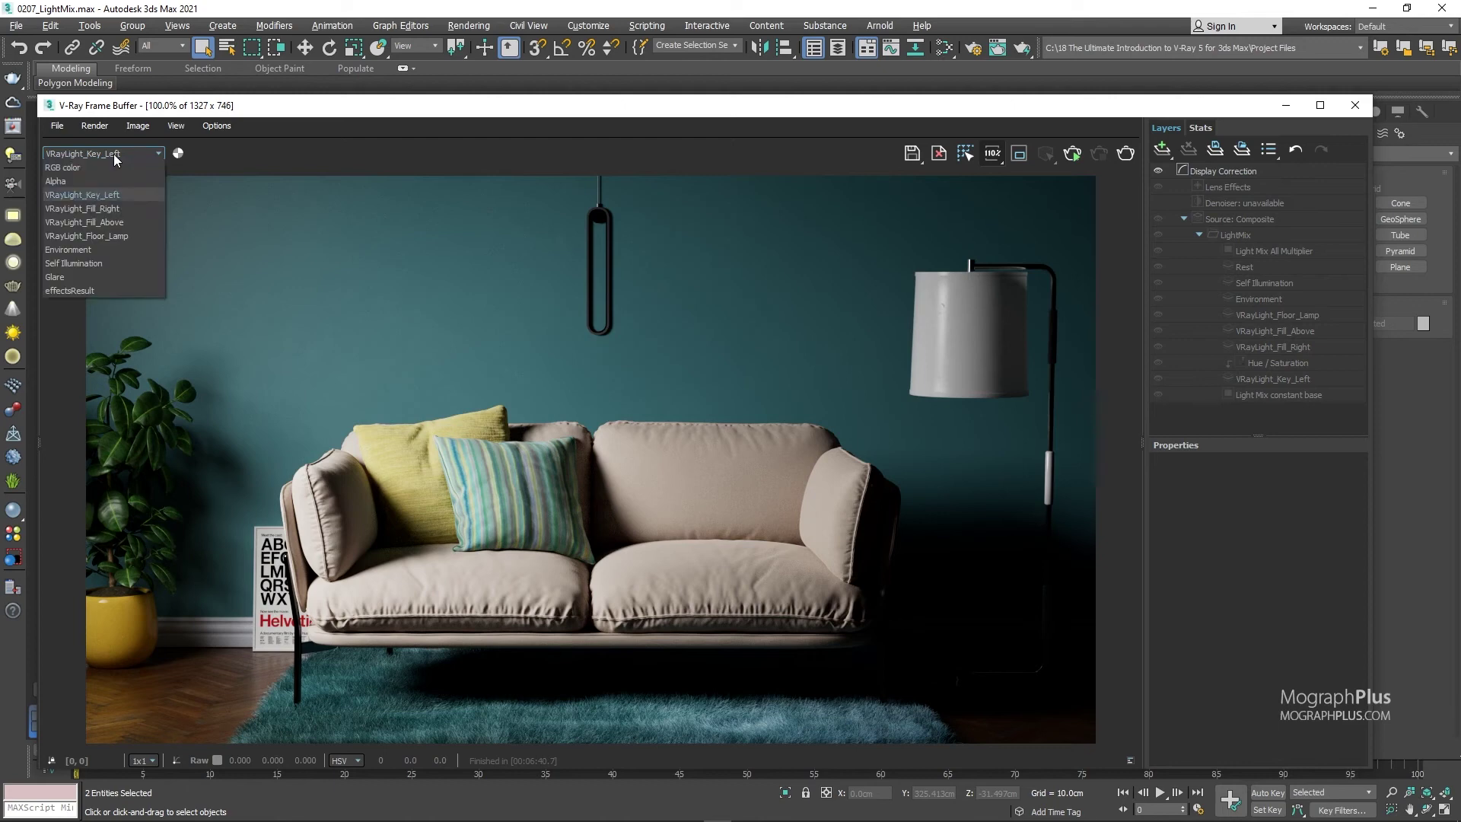
click(126, 208)
click(113, 155)
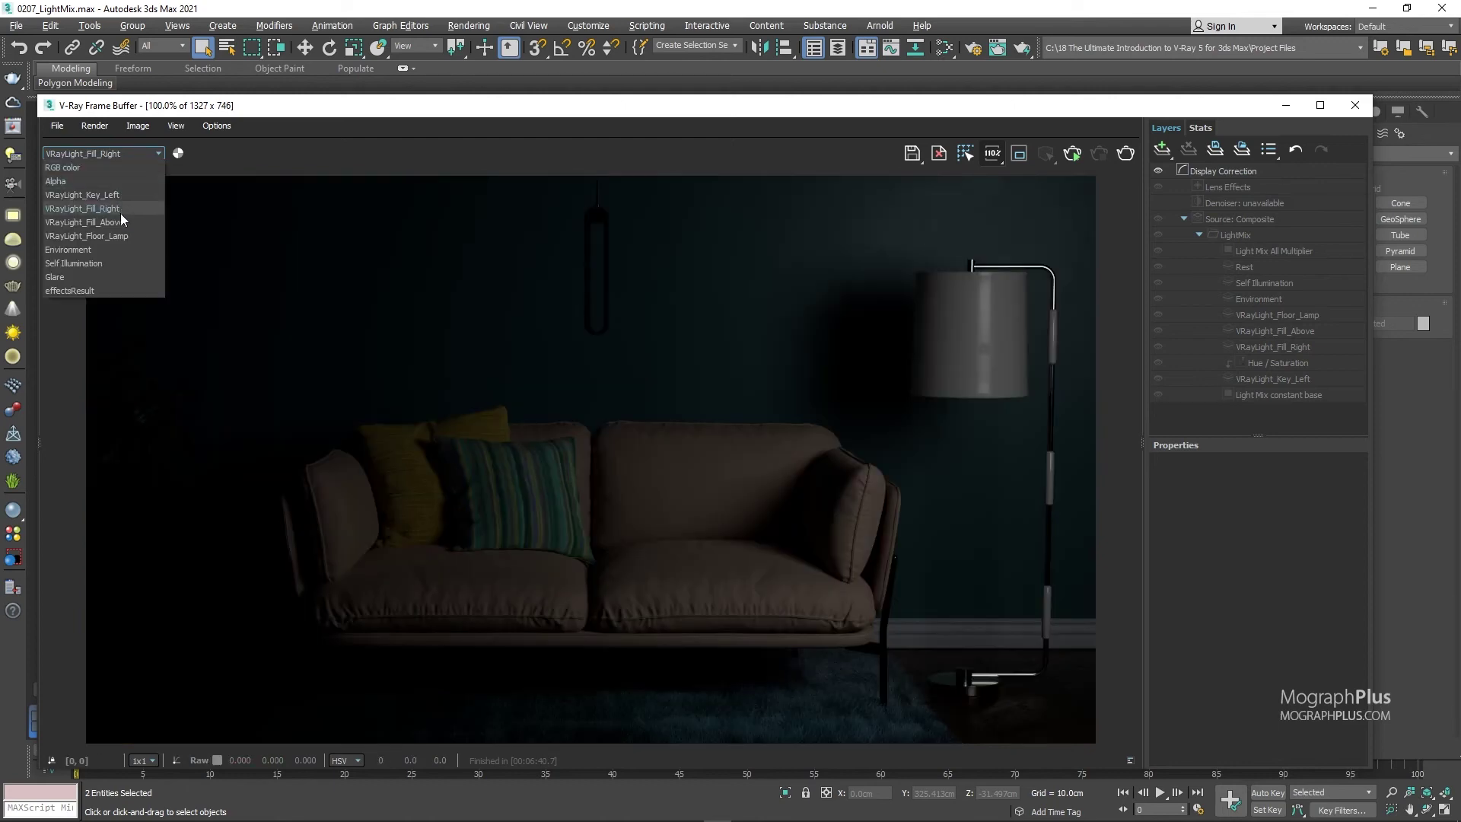
click(120, 222)
click(117, 154)
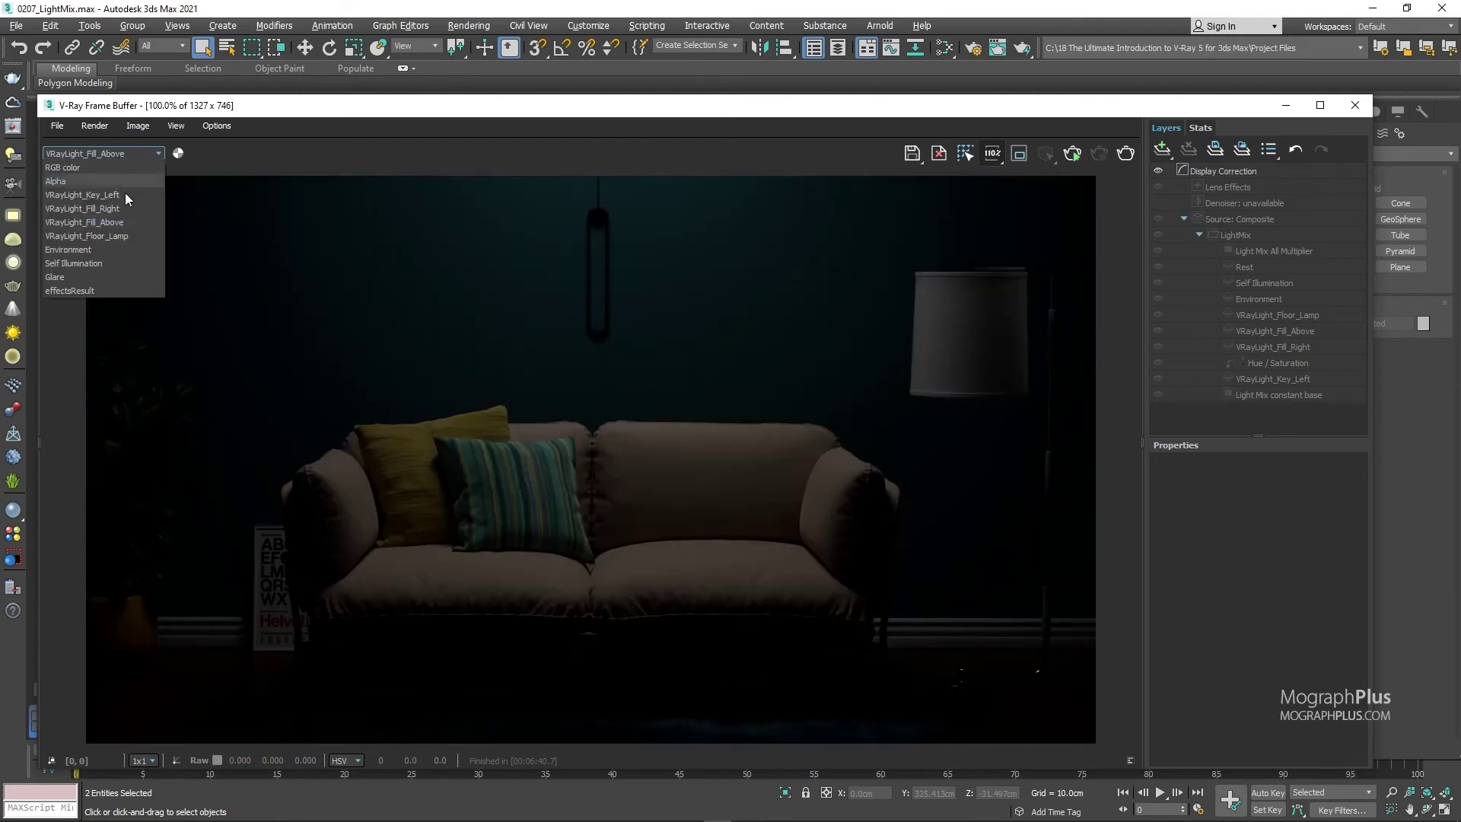
click(125, 236)
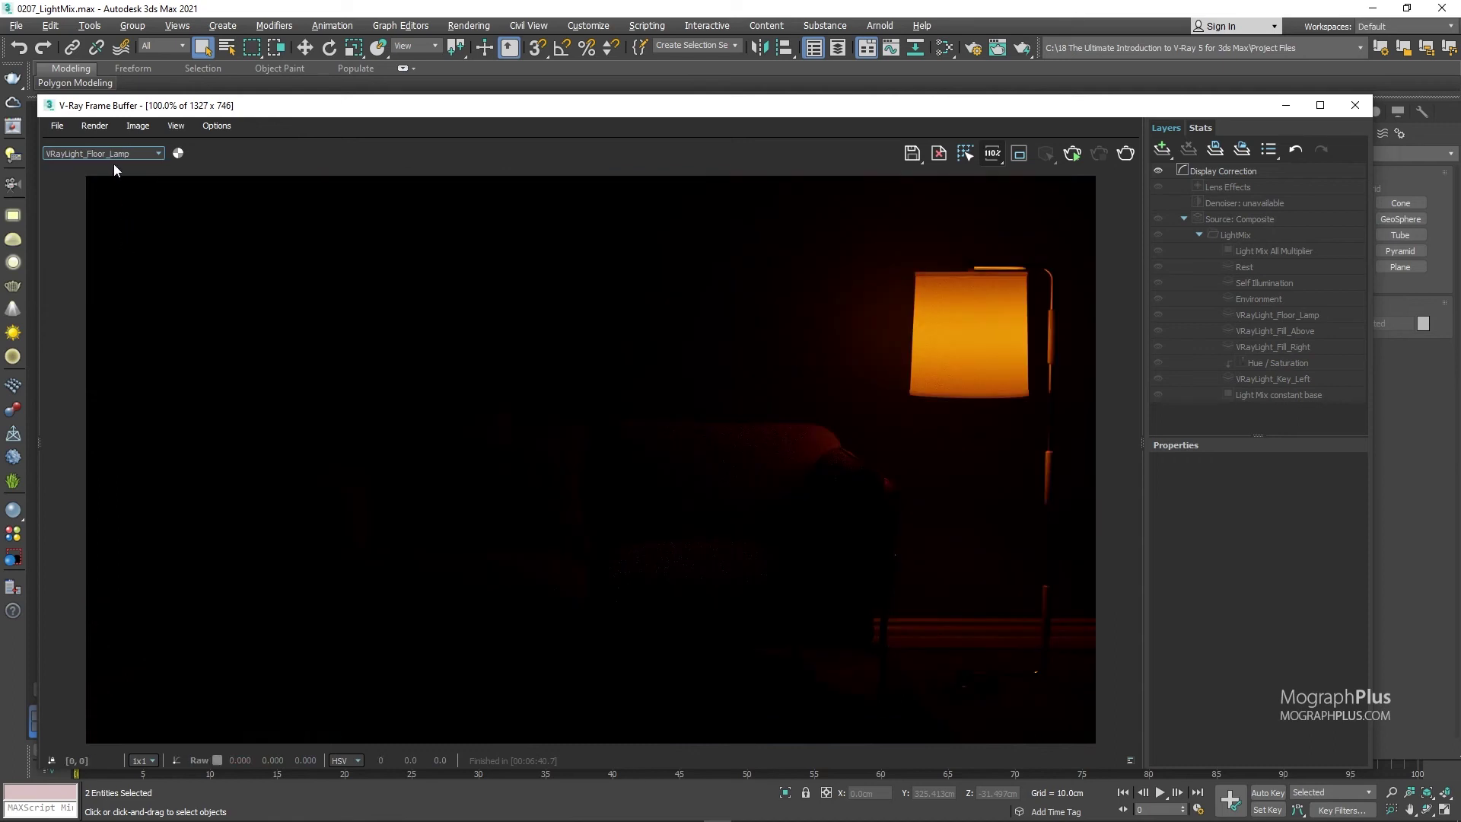
click(114, 154)
click(124, 244)
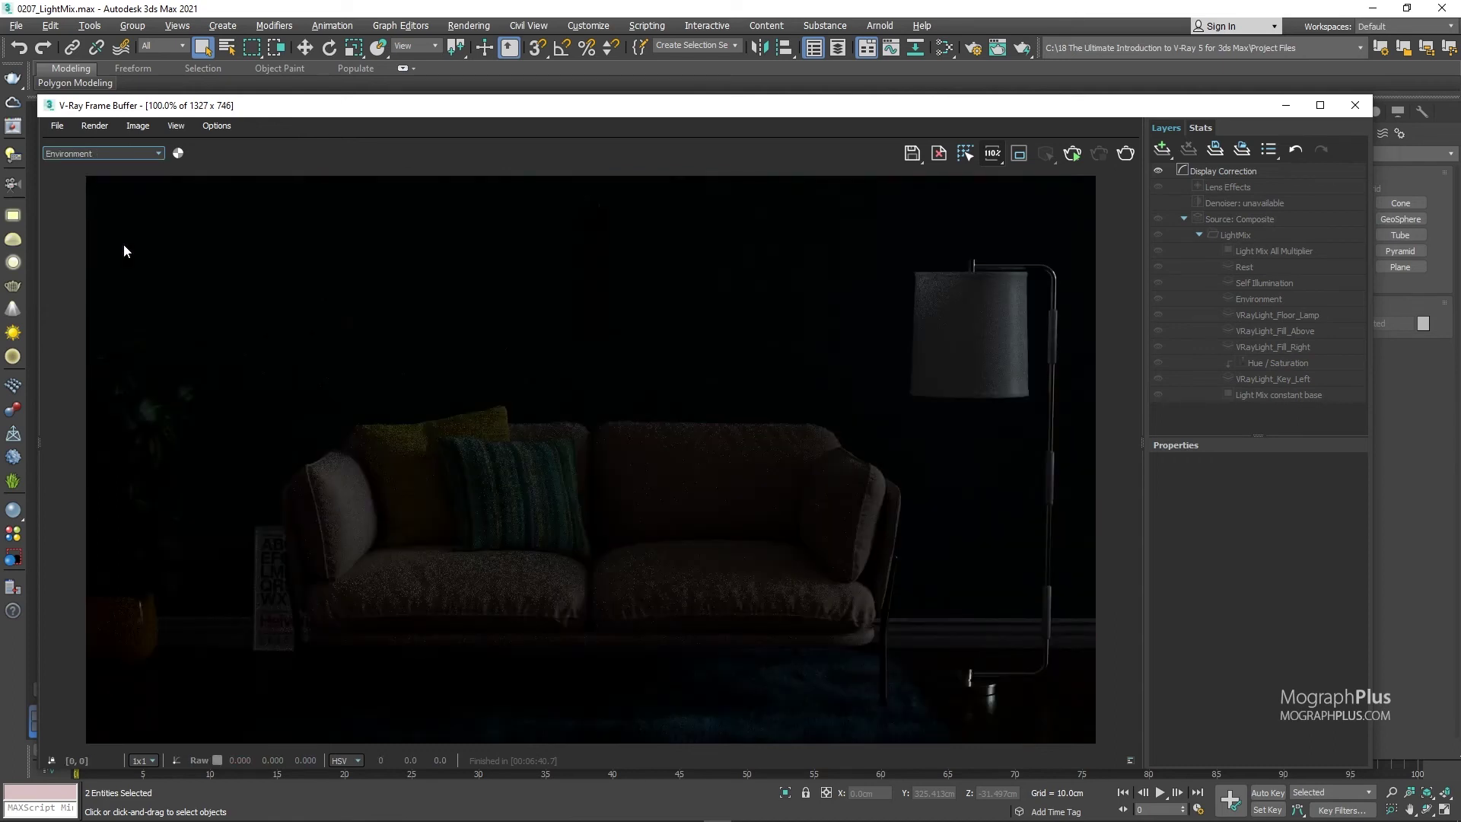
click(131, 154)
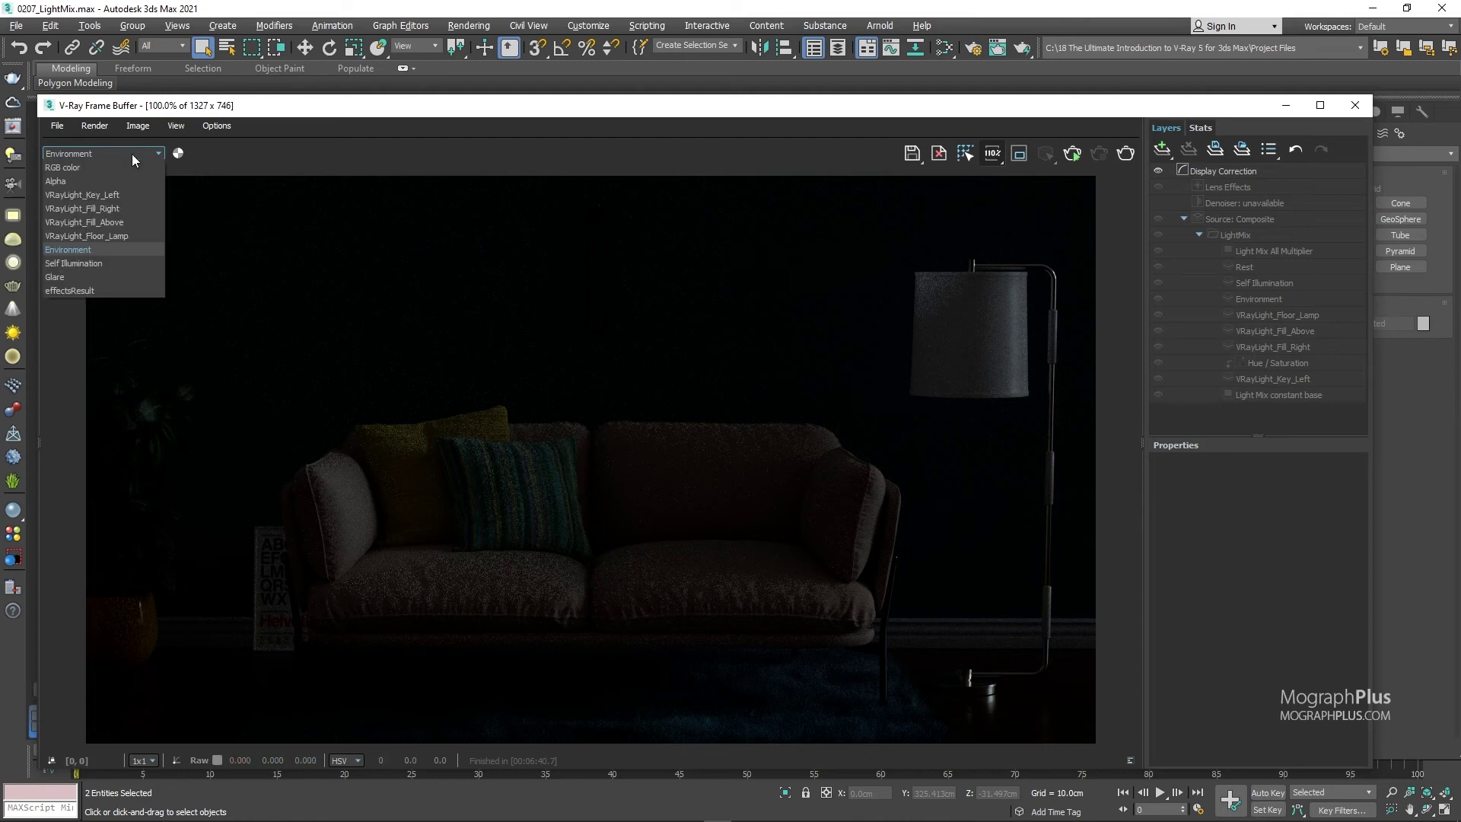
click(121, 164)
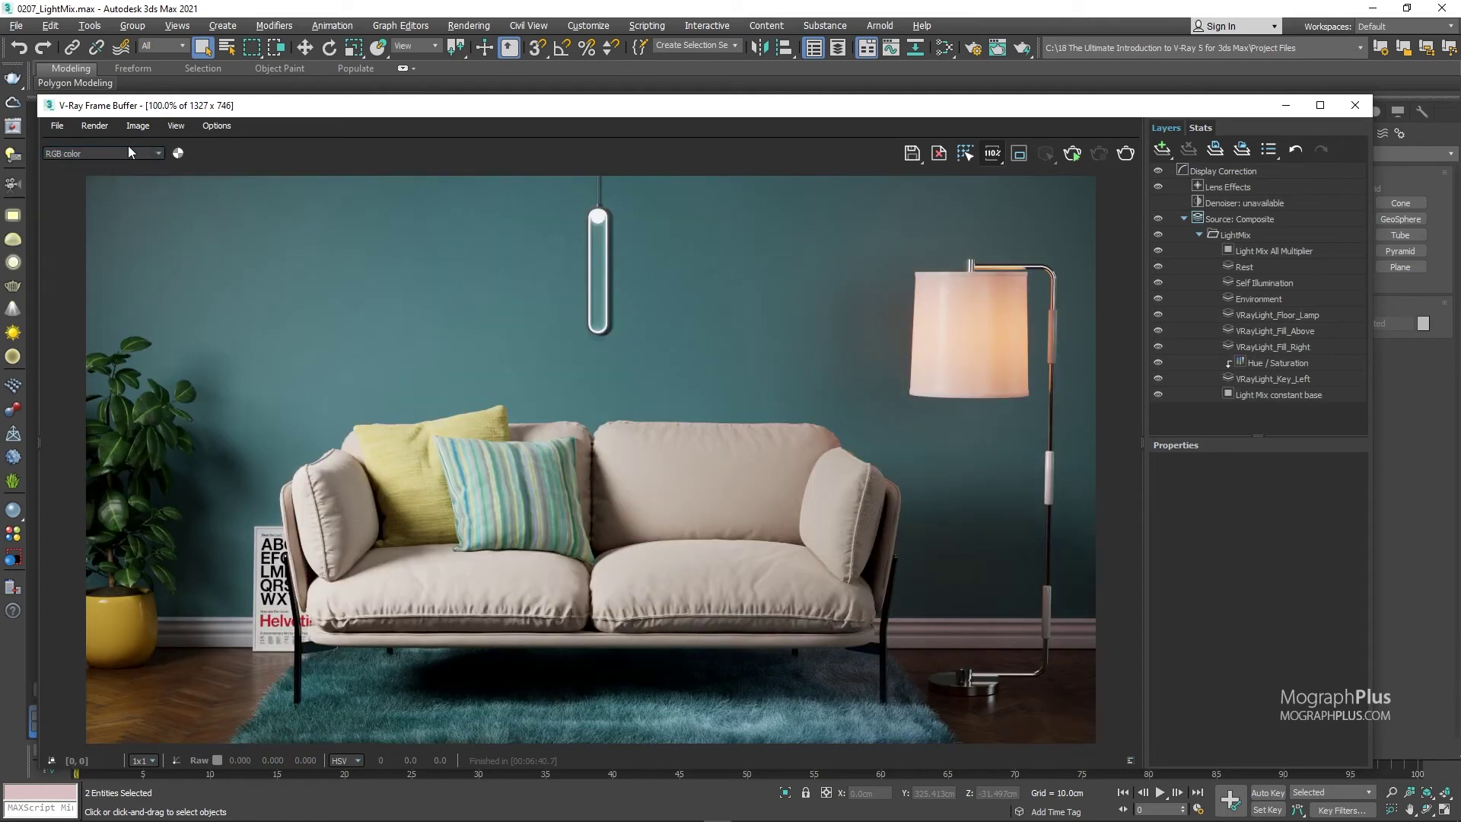
click(128, 148)
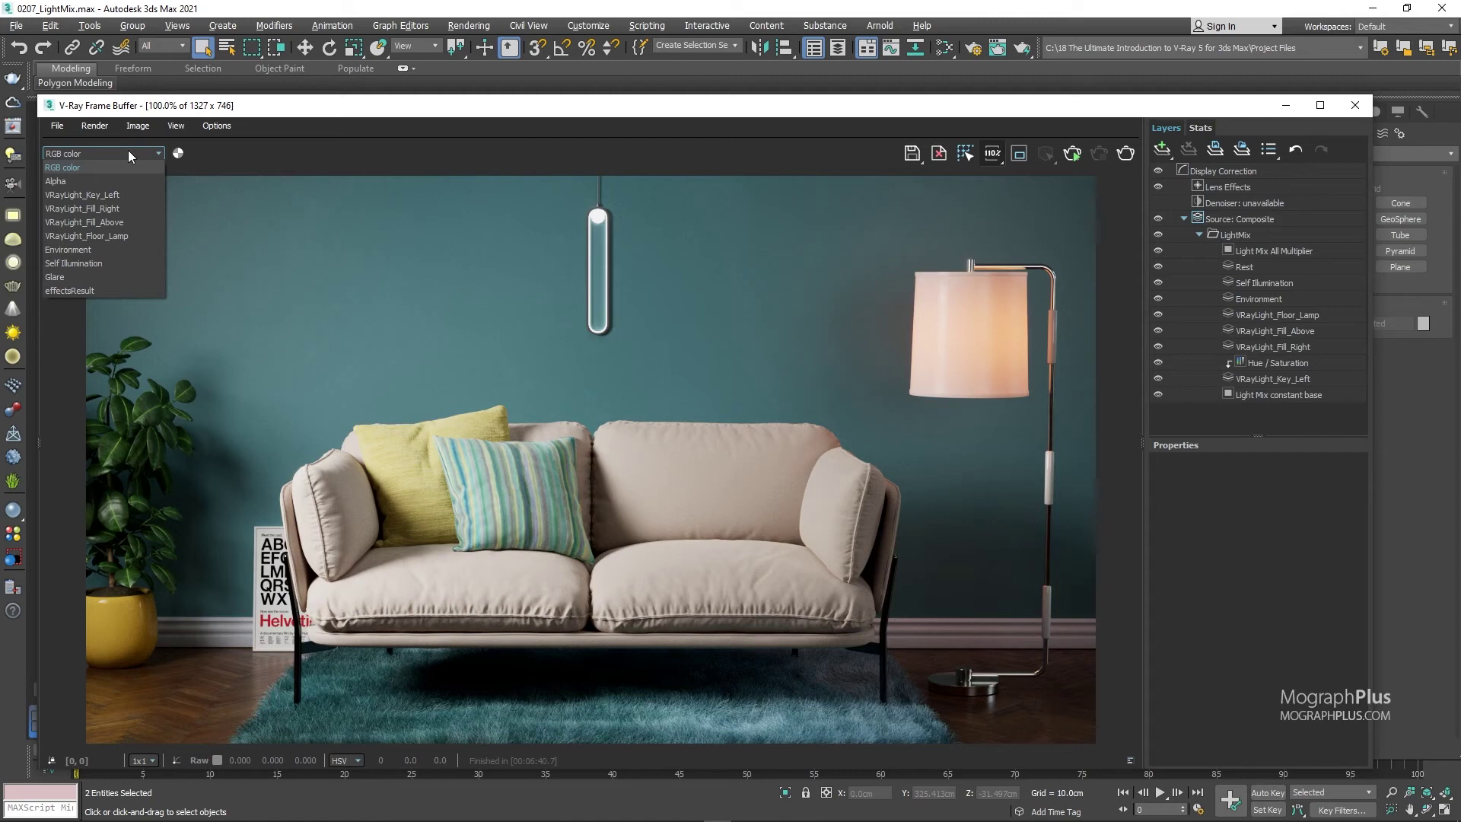
click(257, 154)
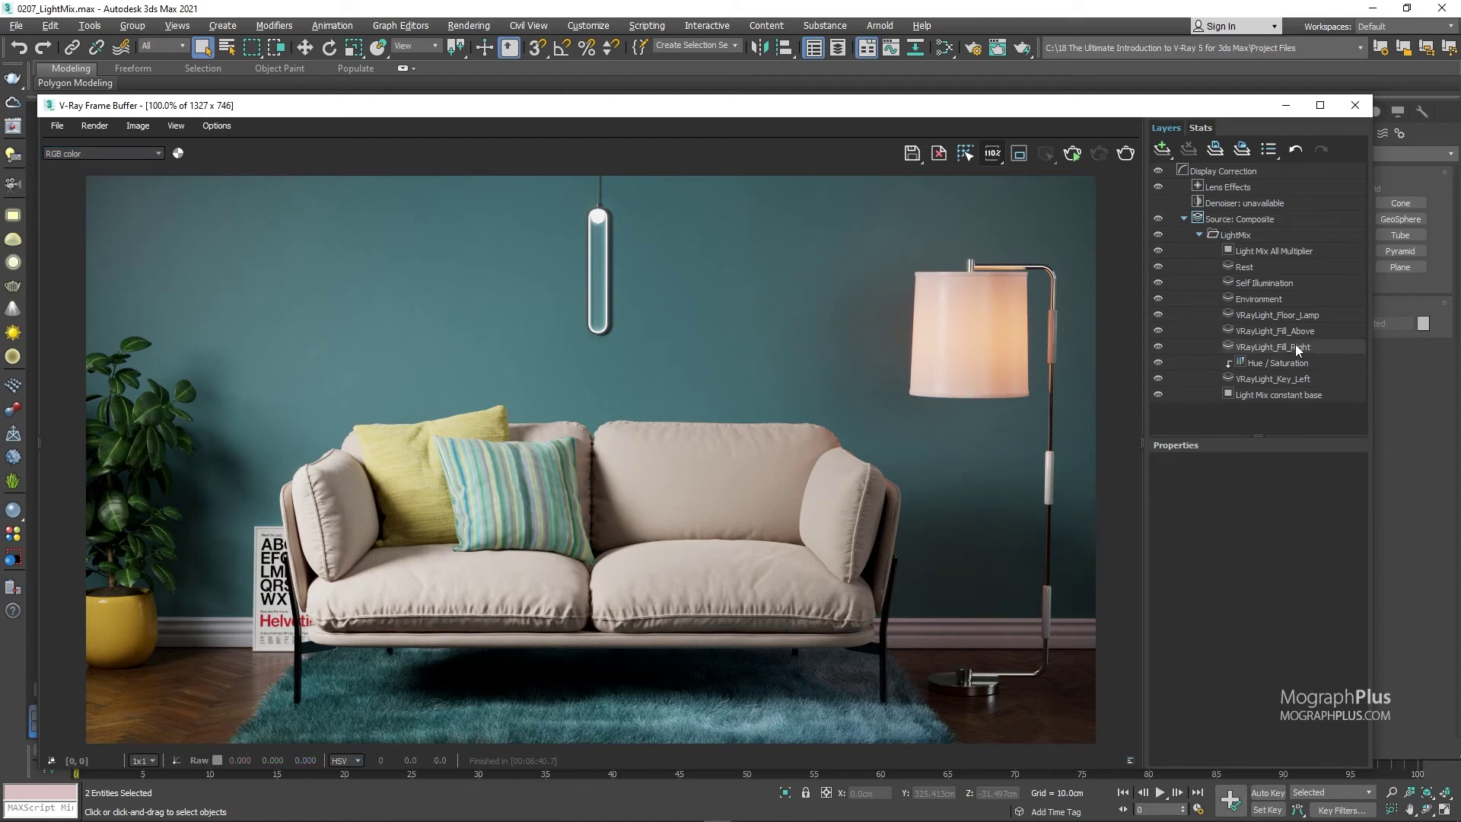
- Switch the source layer from Composite back to LightMix and close the frame buffer
click(1248, 220)
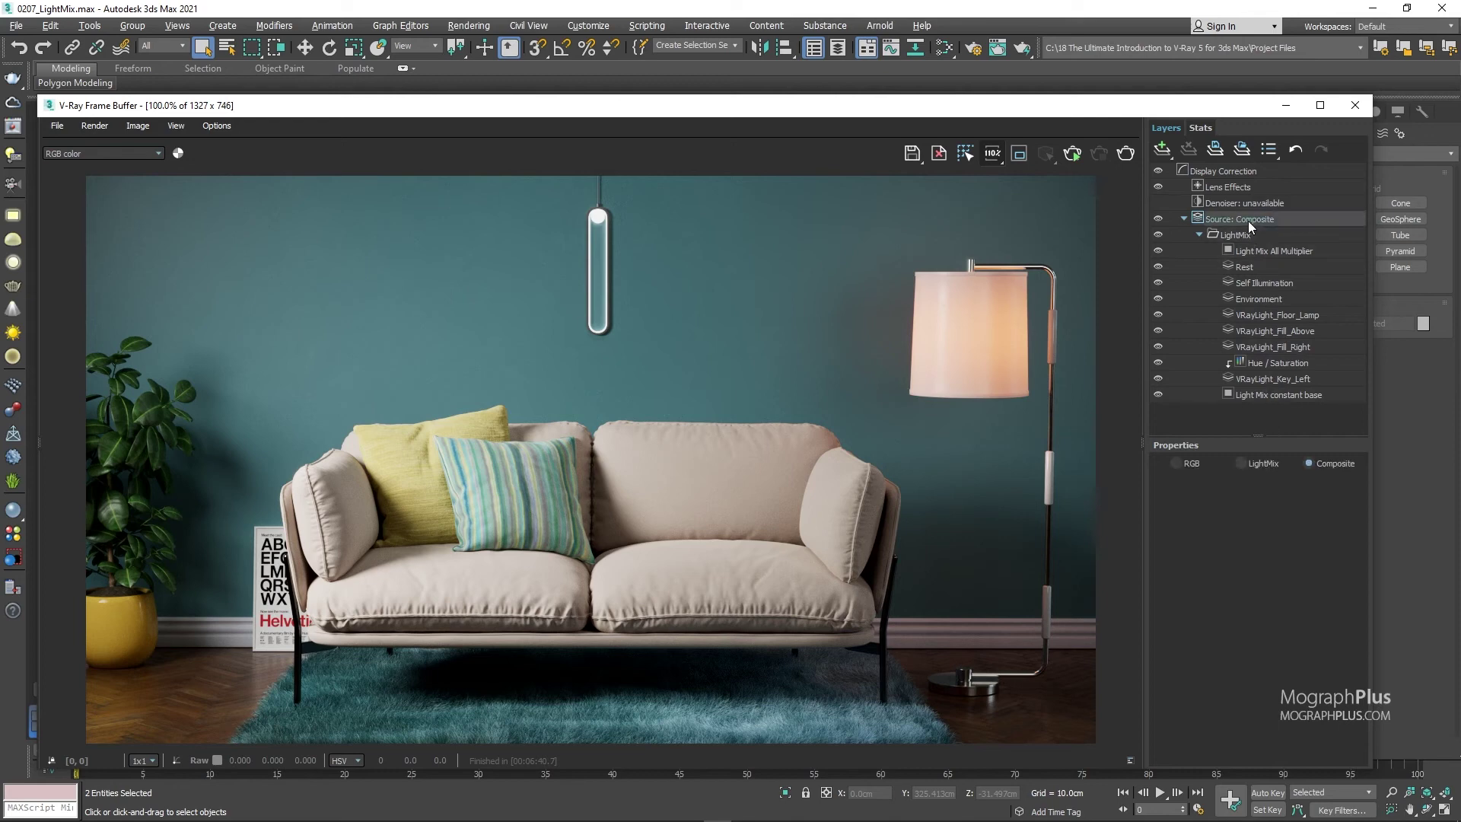
click(1252, 463)
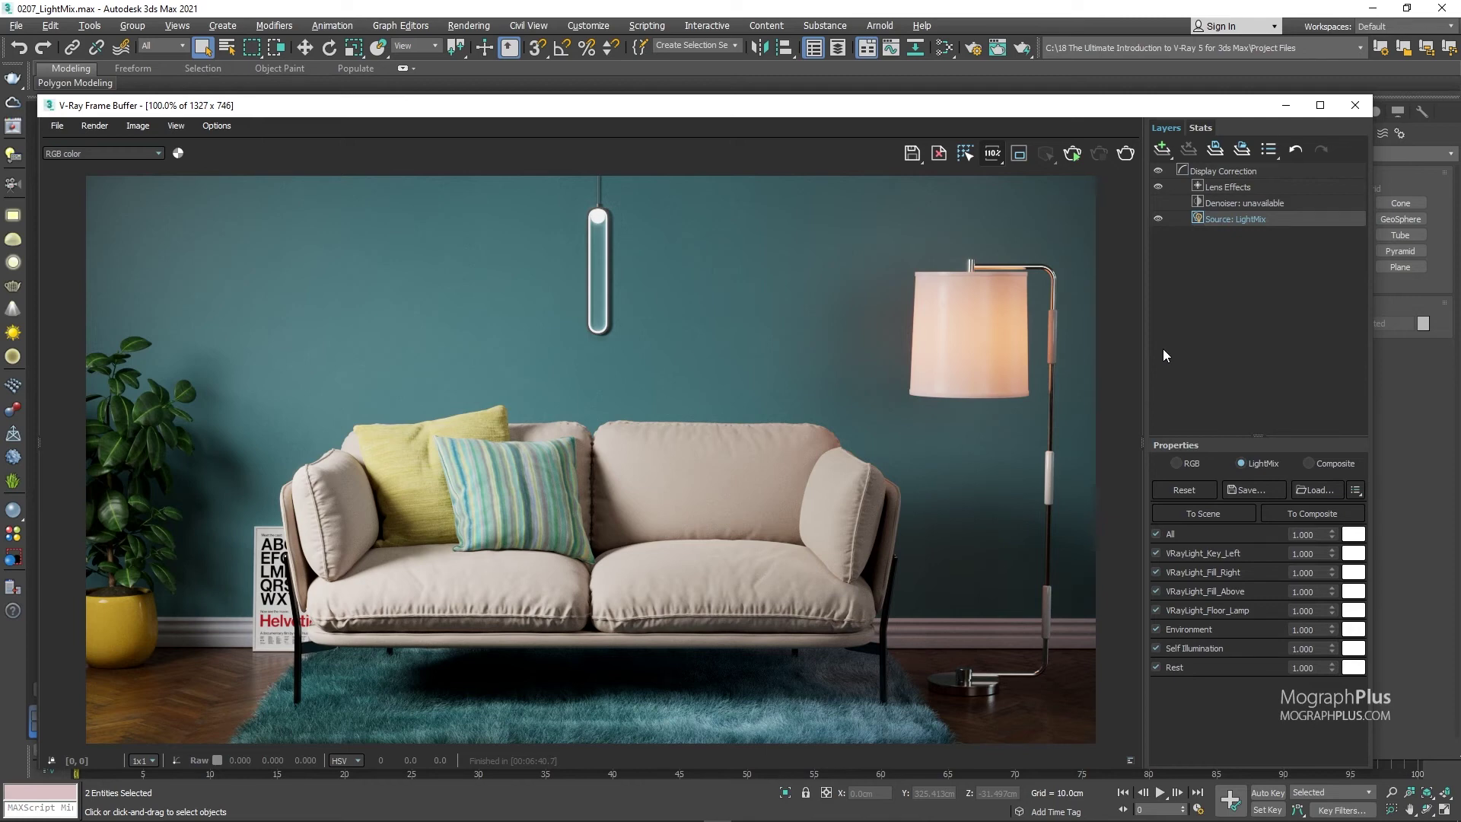
click(1358, 105)
- Inspect the general parameters of the VRayLight_Fill_DomeHDRI light and deselect it
click(1179, 205)
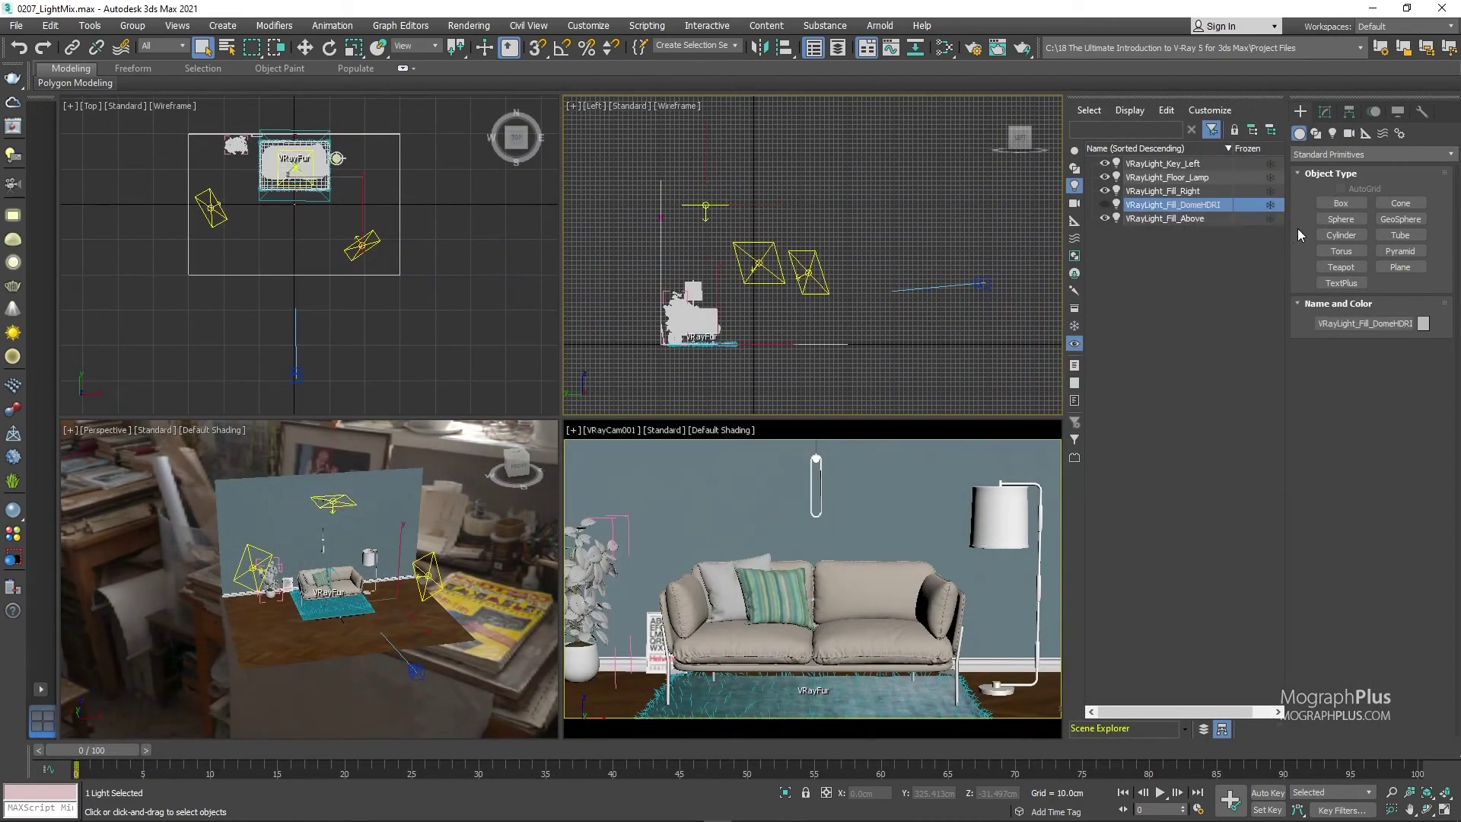
click(1325, 112)
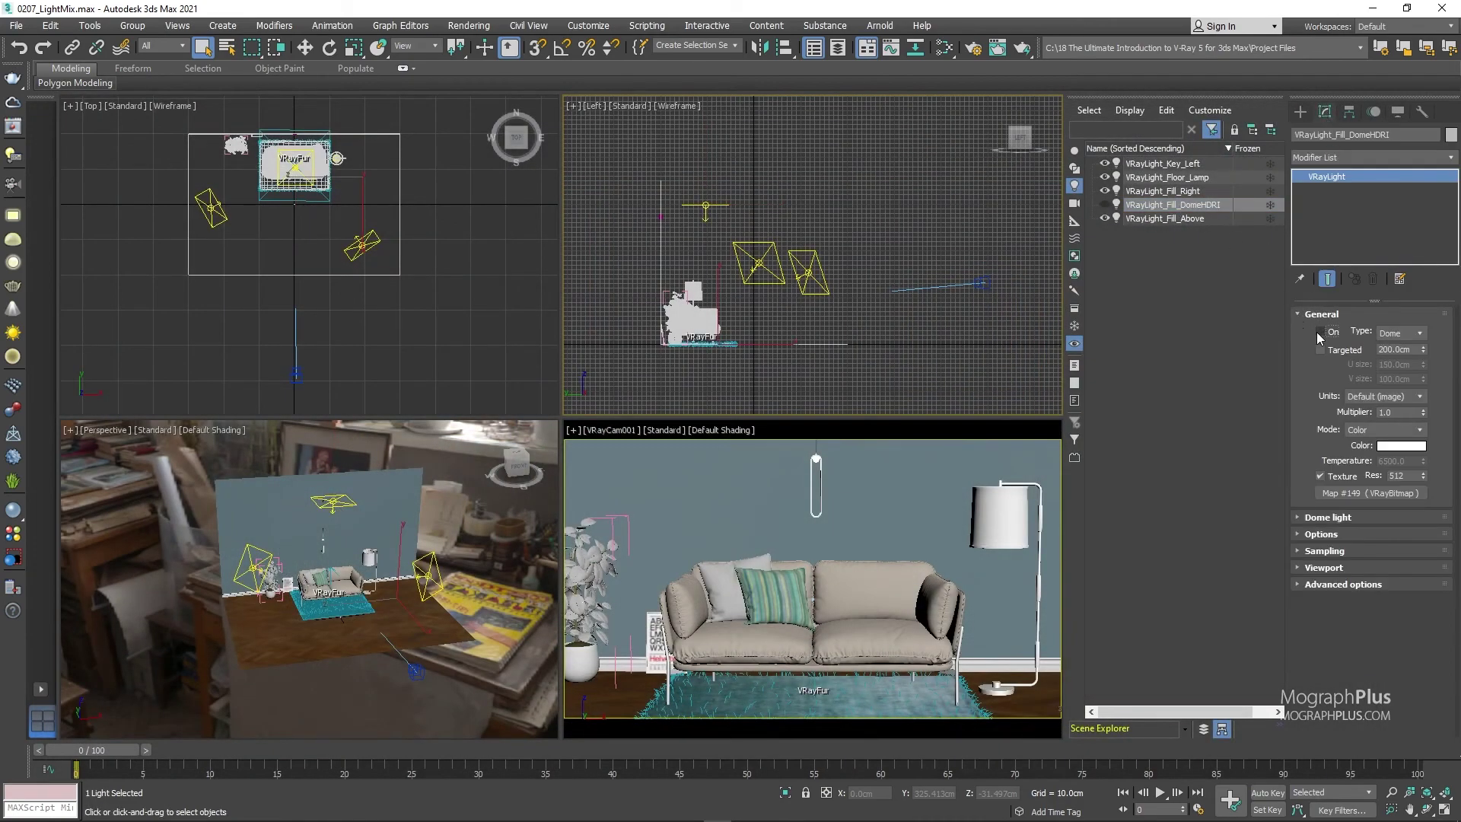
click(1208, 368)
- Clear the VRayBitmap environment map from the scene's background settings and close the environment settings
key(8)
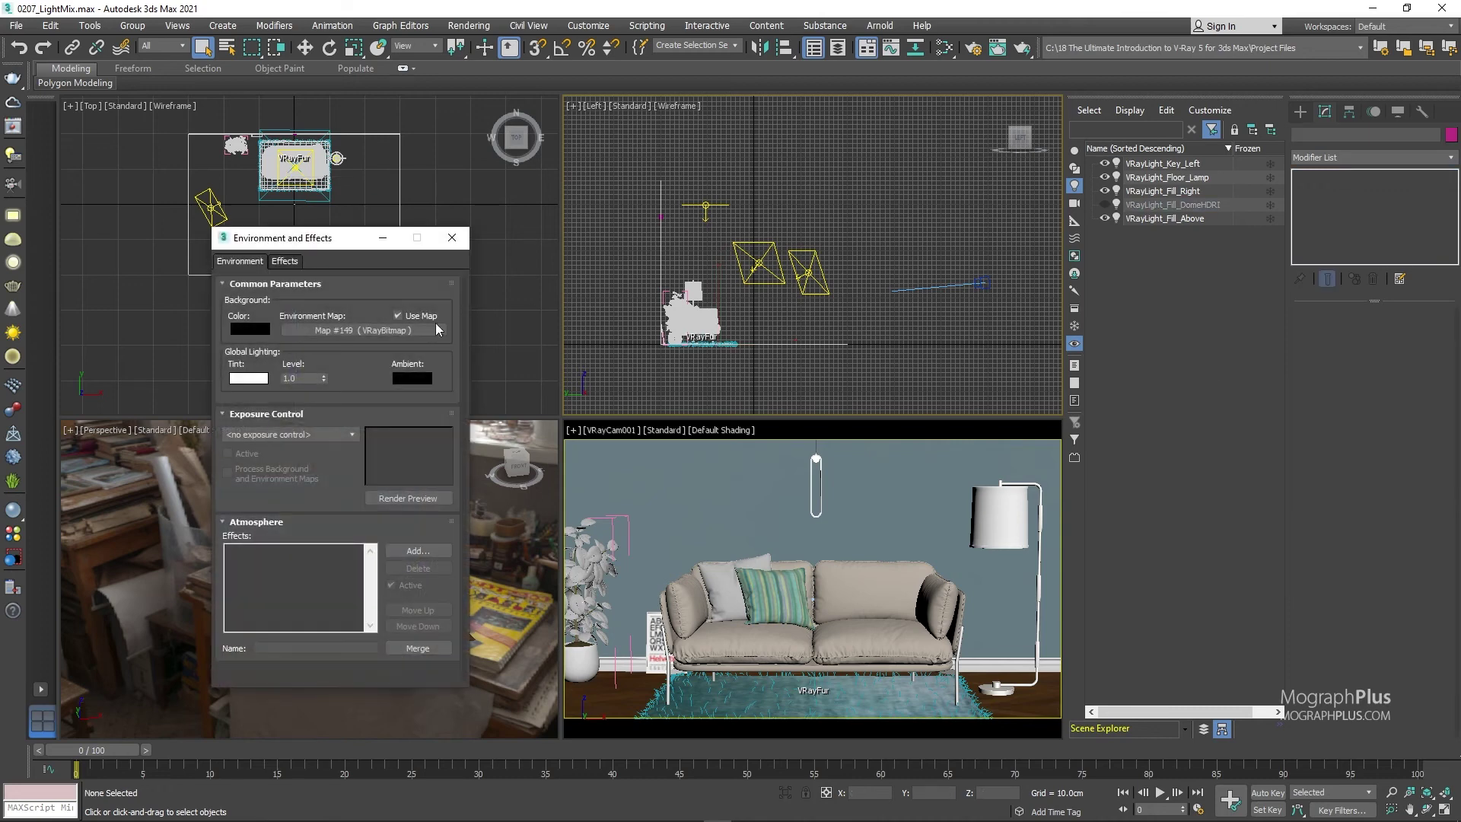
right_click(371, 331)
click(415, 374)
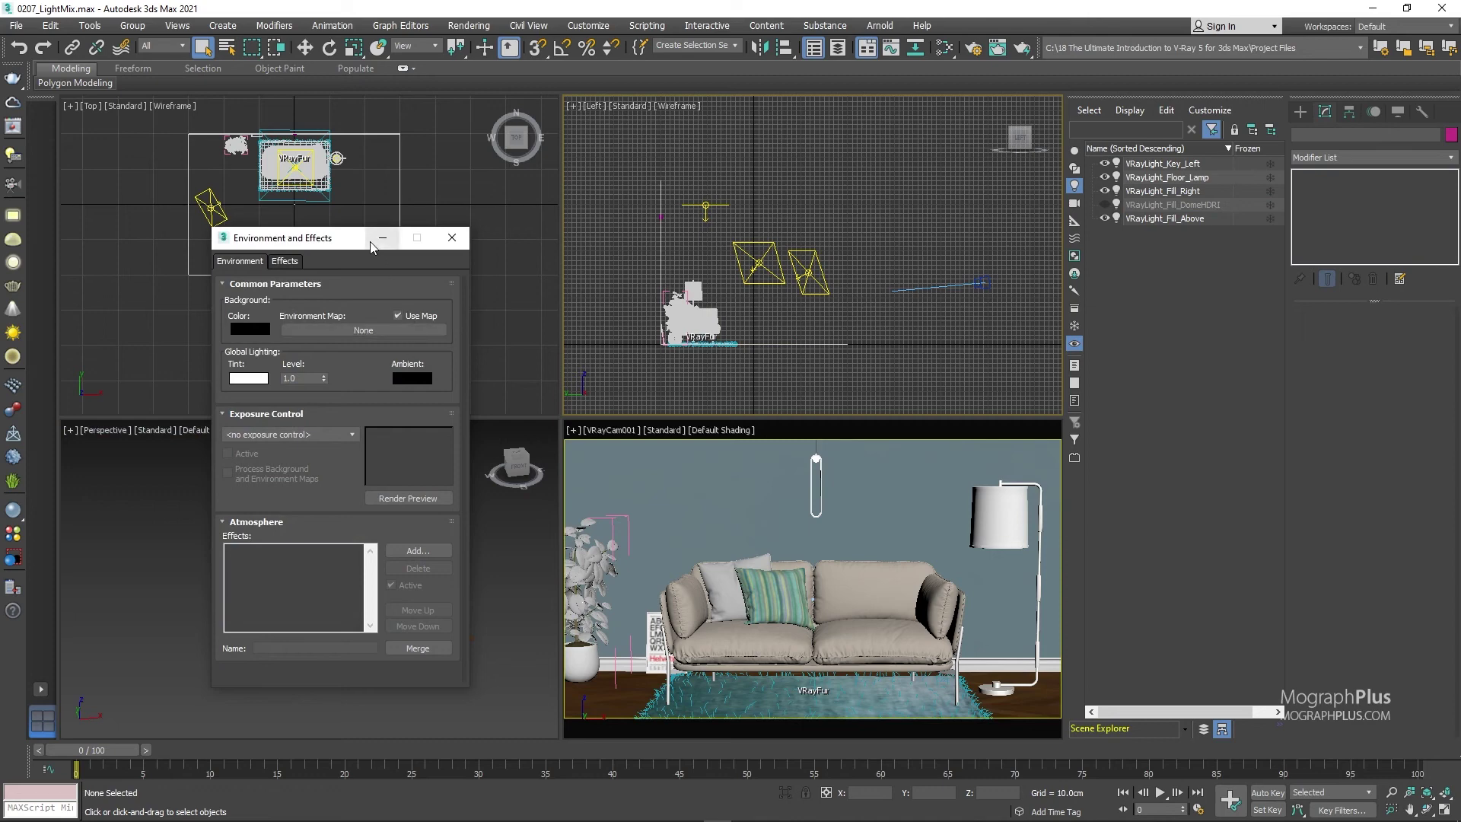
click(450, 238)
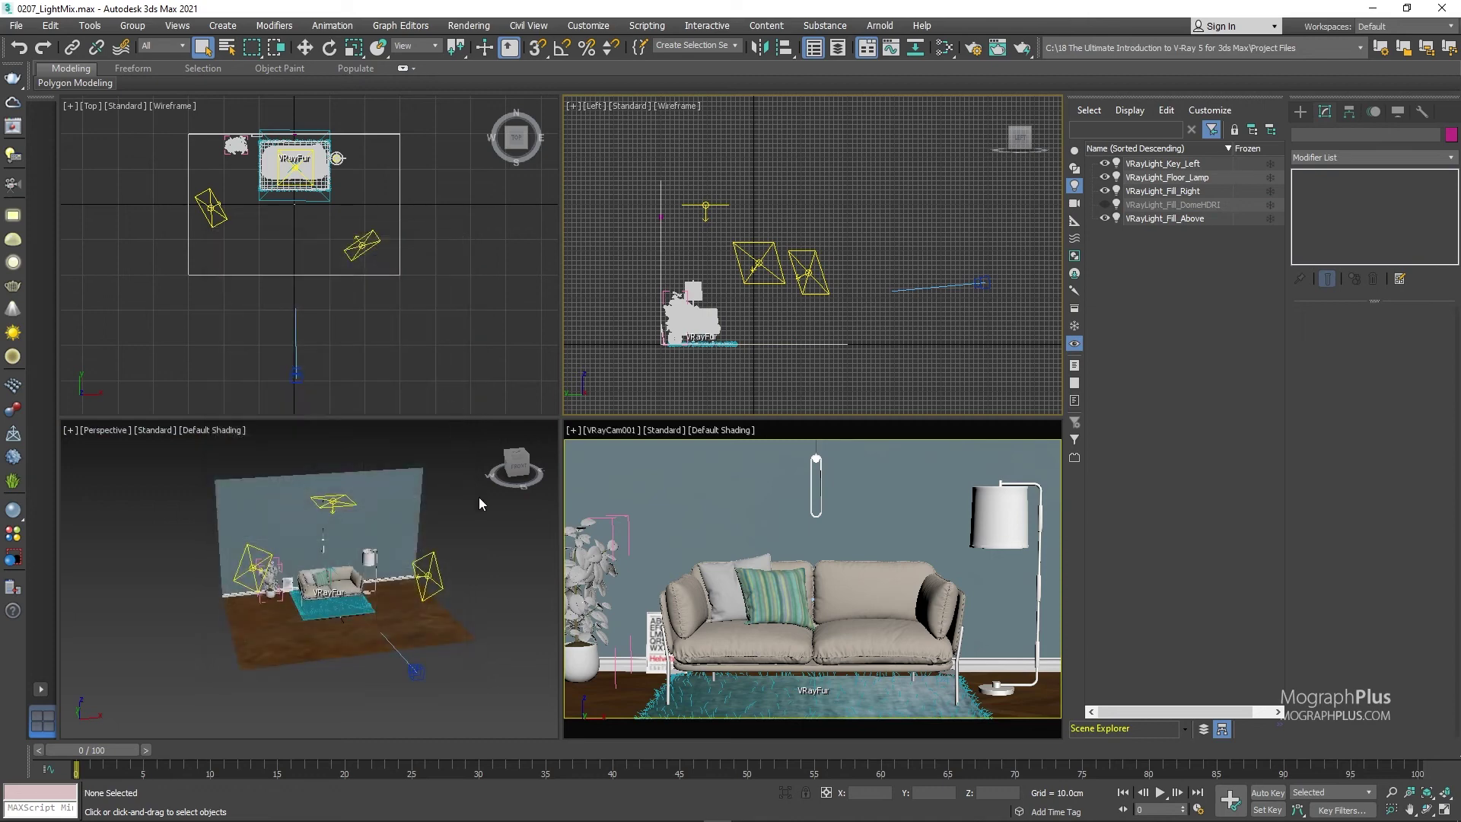
- Examine the V-Ray image sampler's minimum shading rate and noise threshold in the render settings
middle_drag(479, 503, 435, 504)
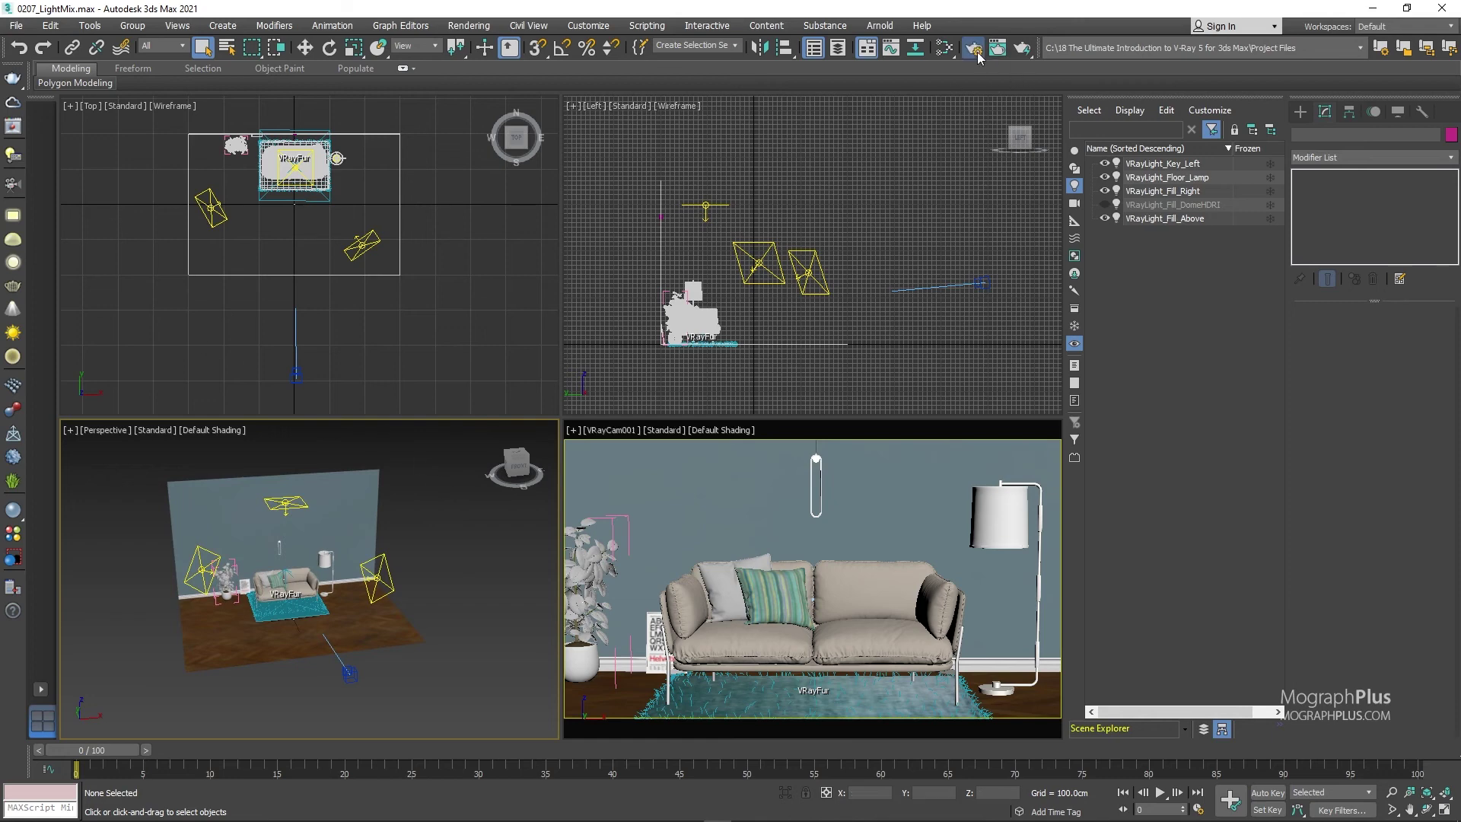
key(F10)
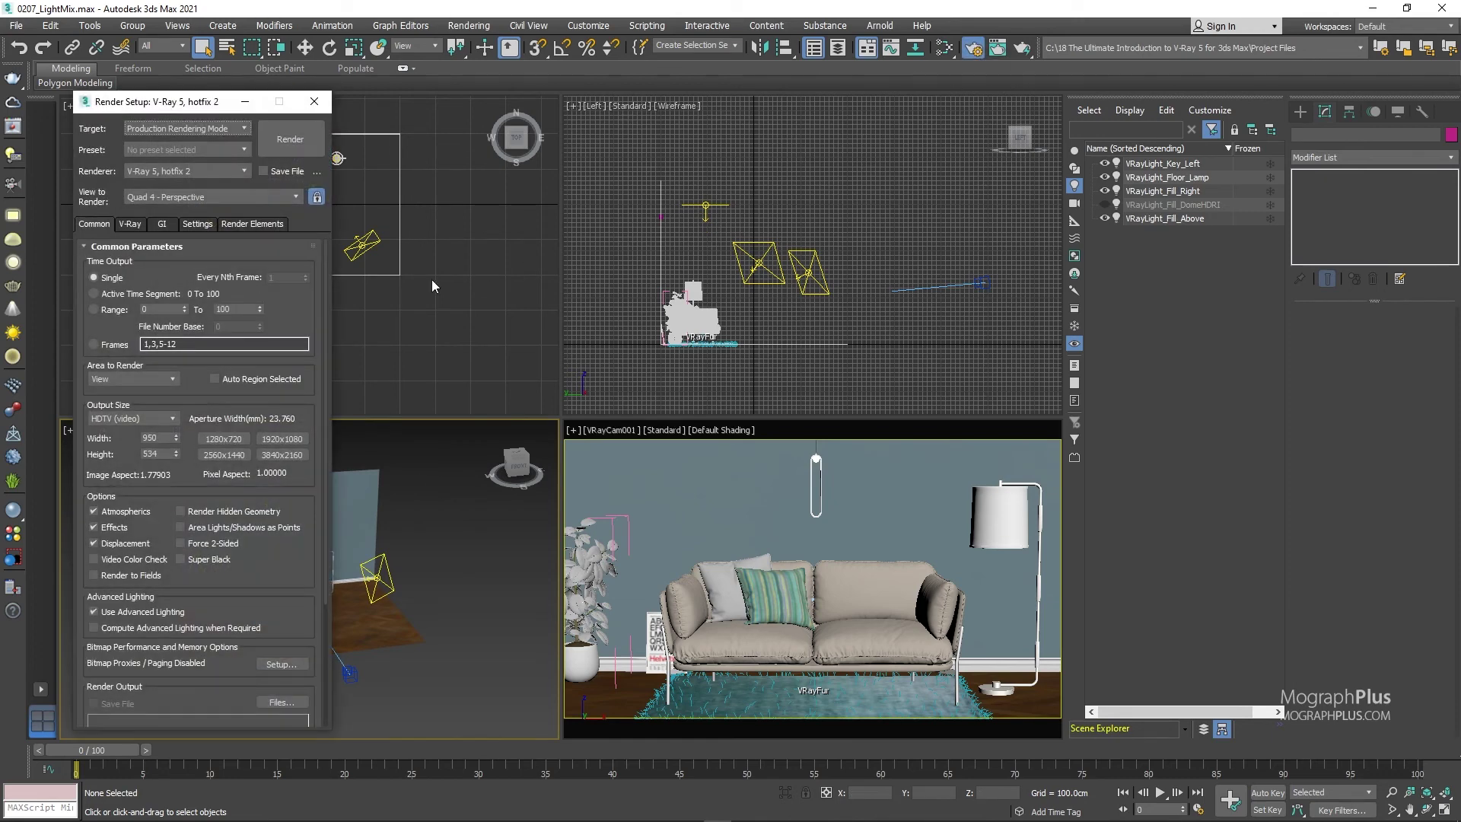
click(128, 225)
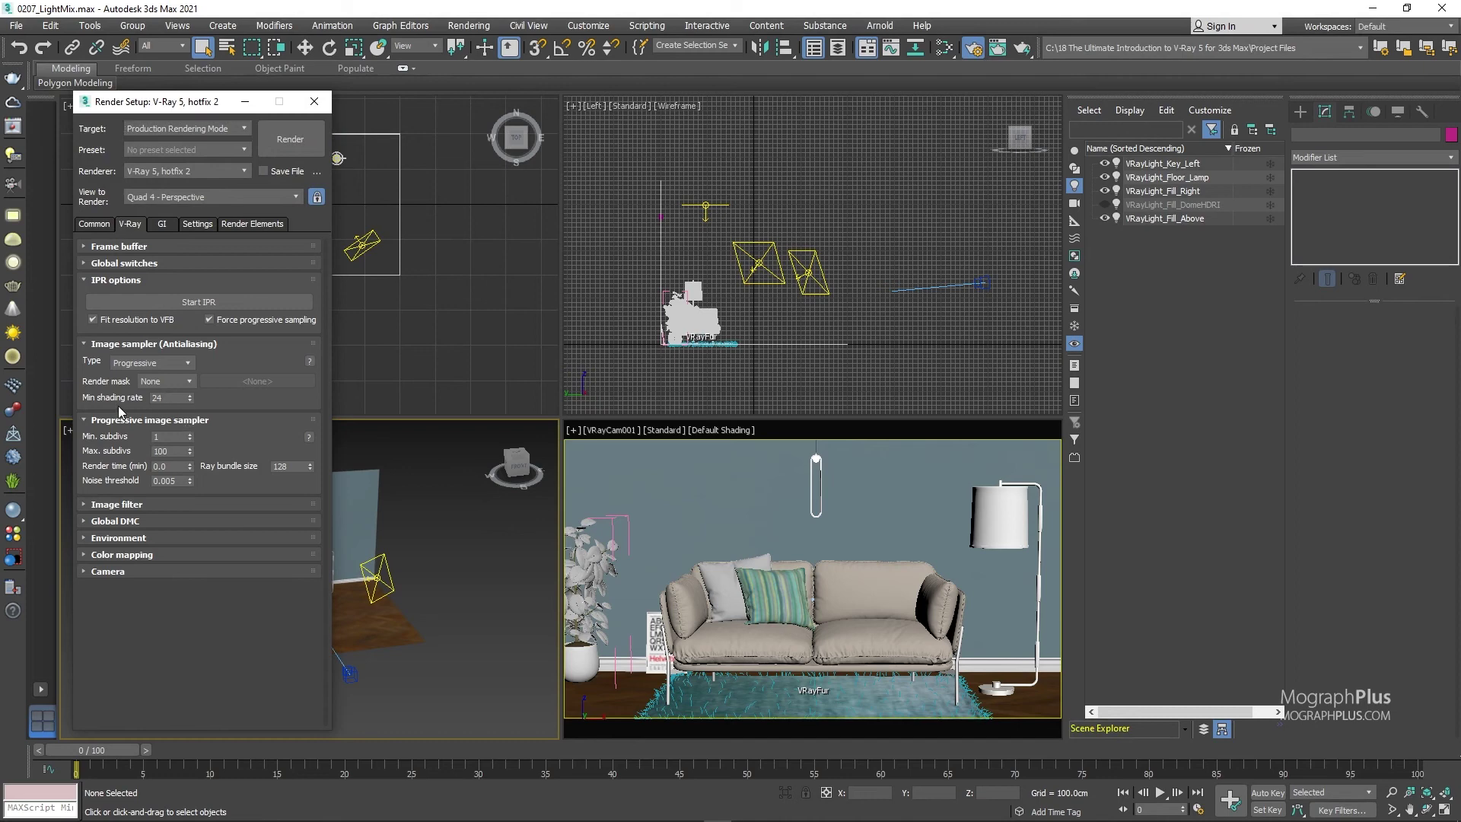
double_click(165, 399)
click(173, 482)
- Add the VRayDenoiser render element to the render setup
click(228, 224)
click(104, 287)
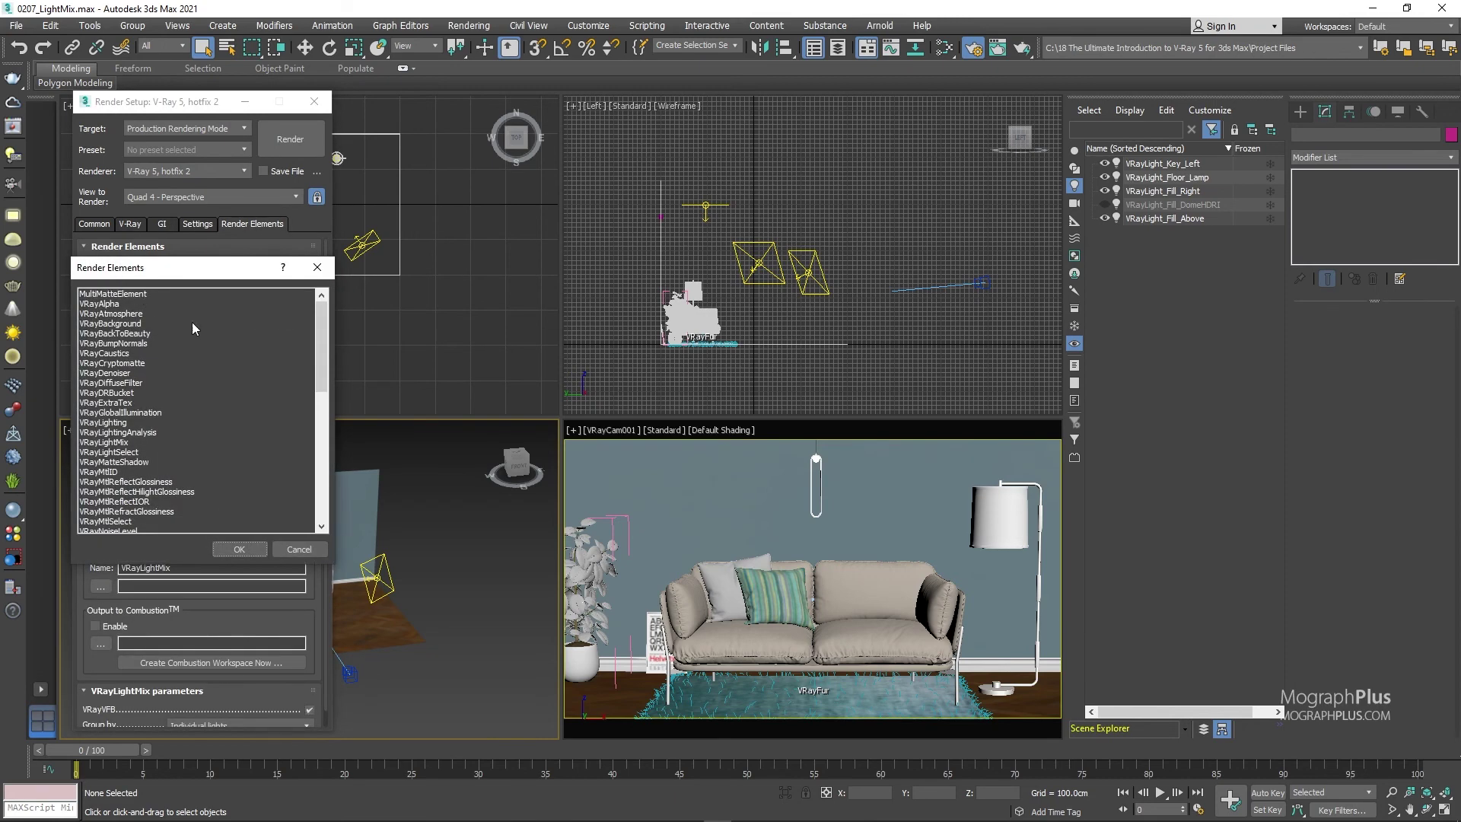
double_click(129, 373)
- Set the render output size to Custom with a width of 1920 and a height of 1080
click(94, 226)
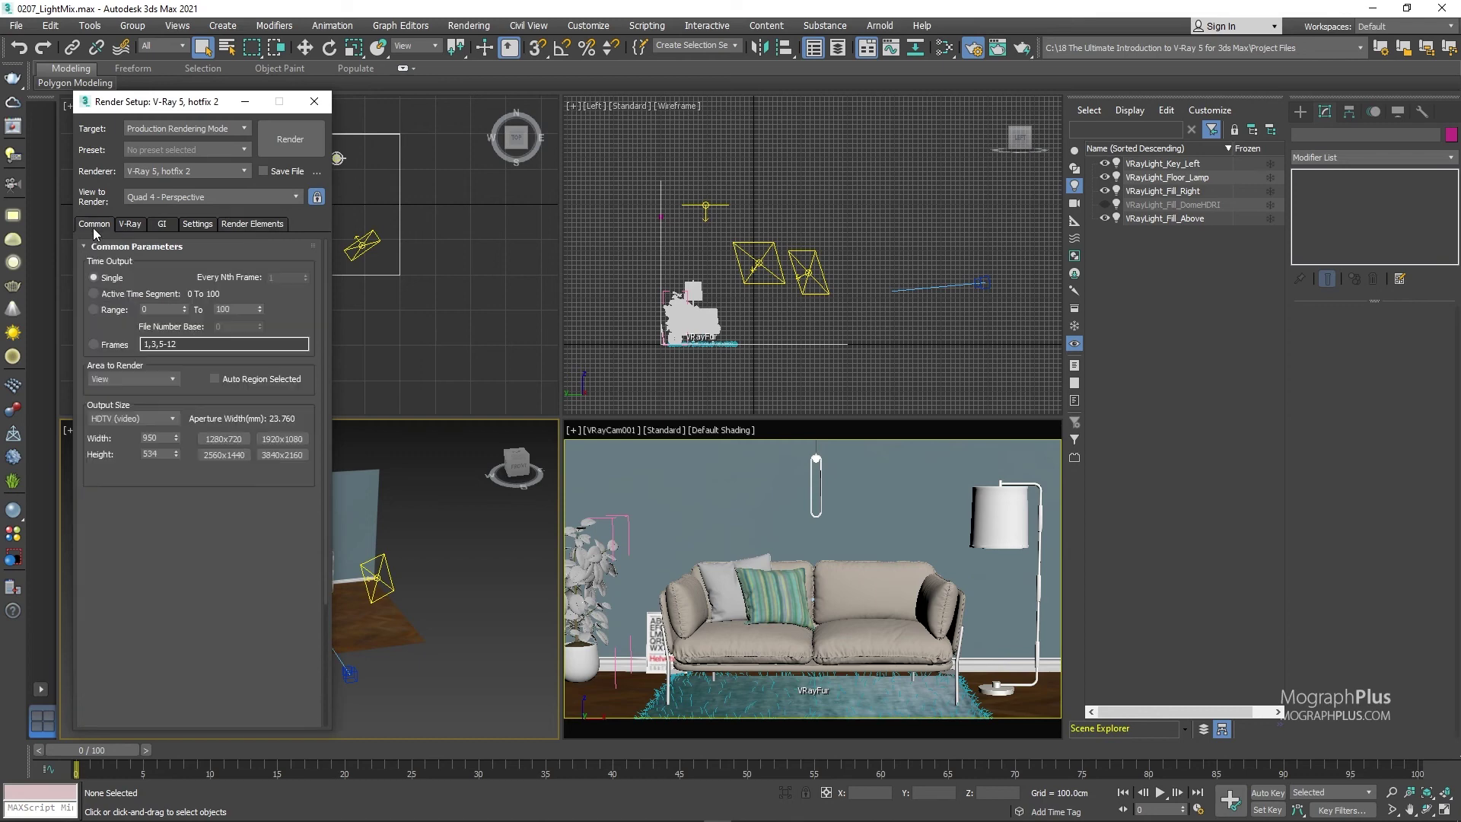
double_click(159, 437)
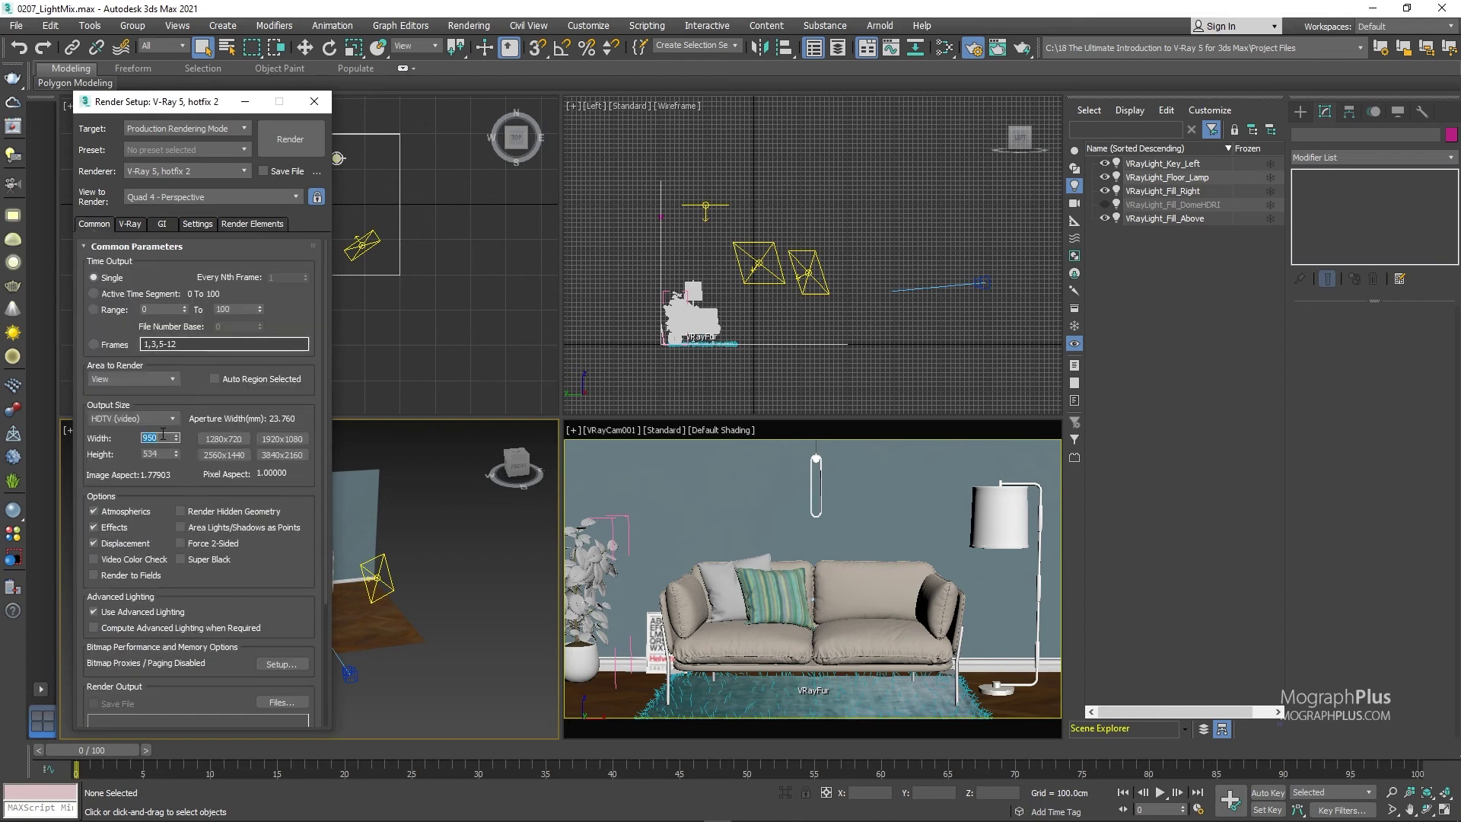
text(1920)
key(Tab)
click(158, 421)
click(156, 430)
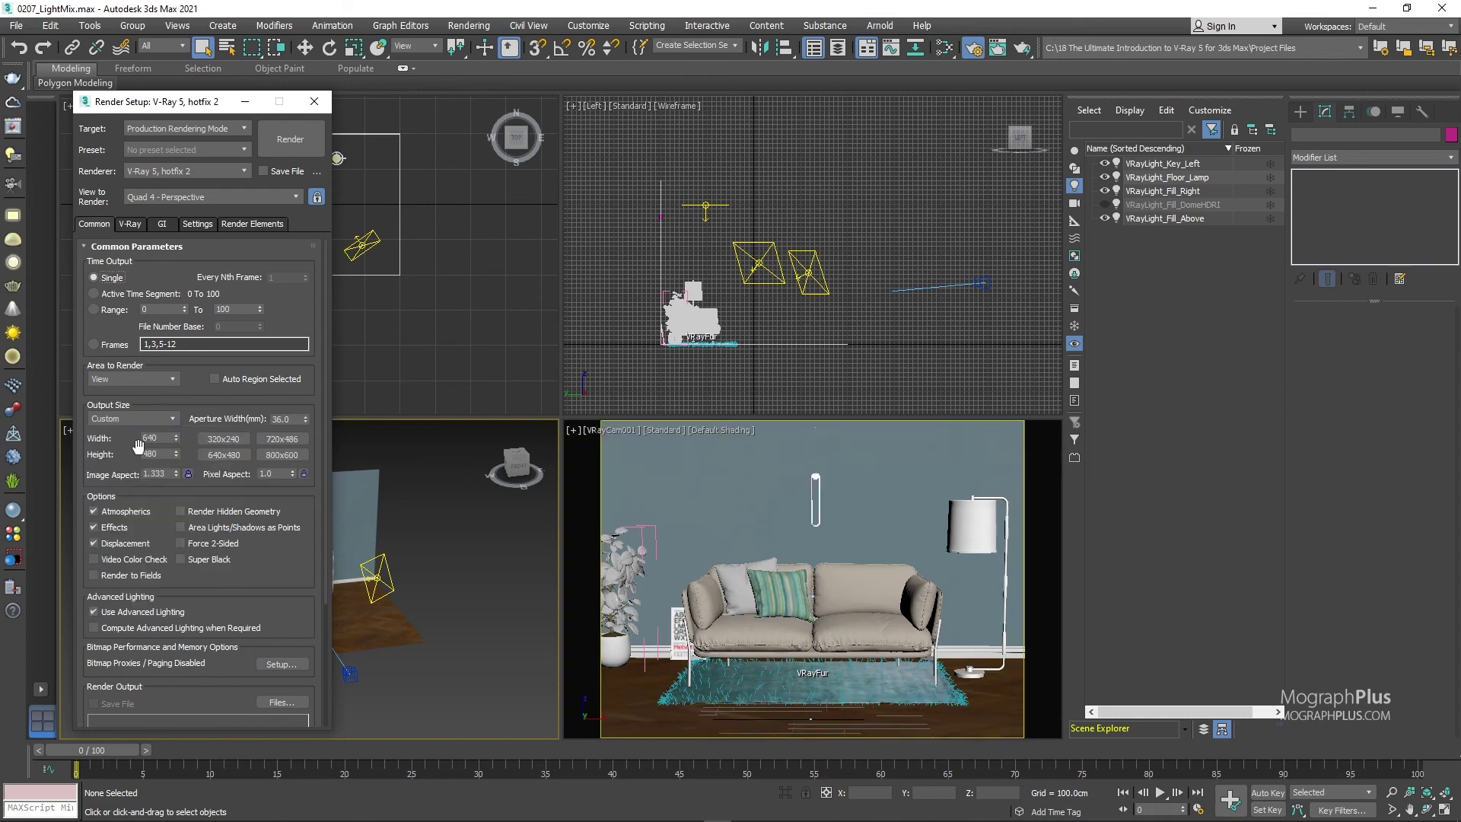
text(1080)
double_click(159, 439)
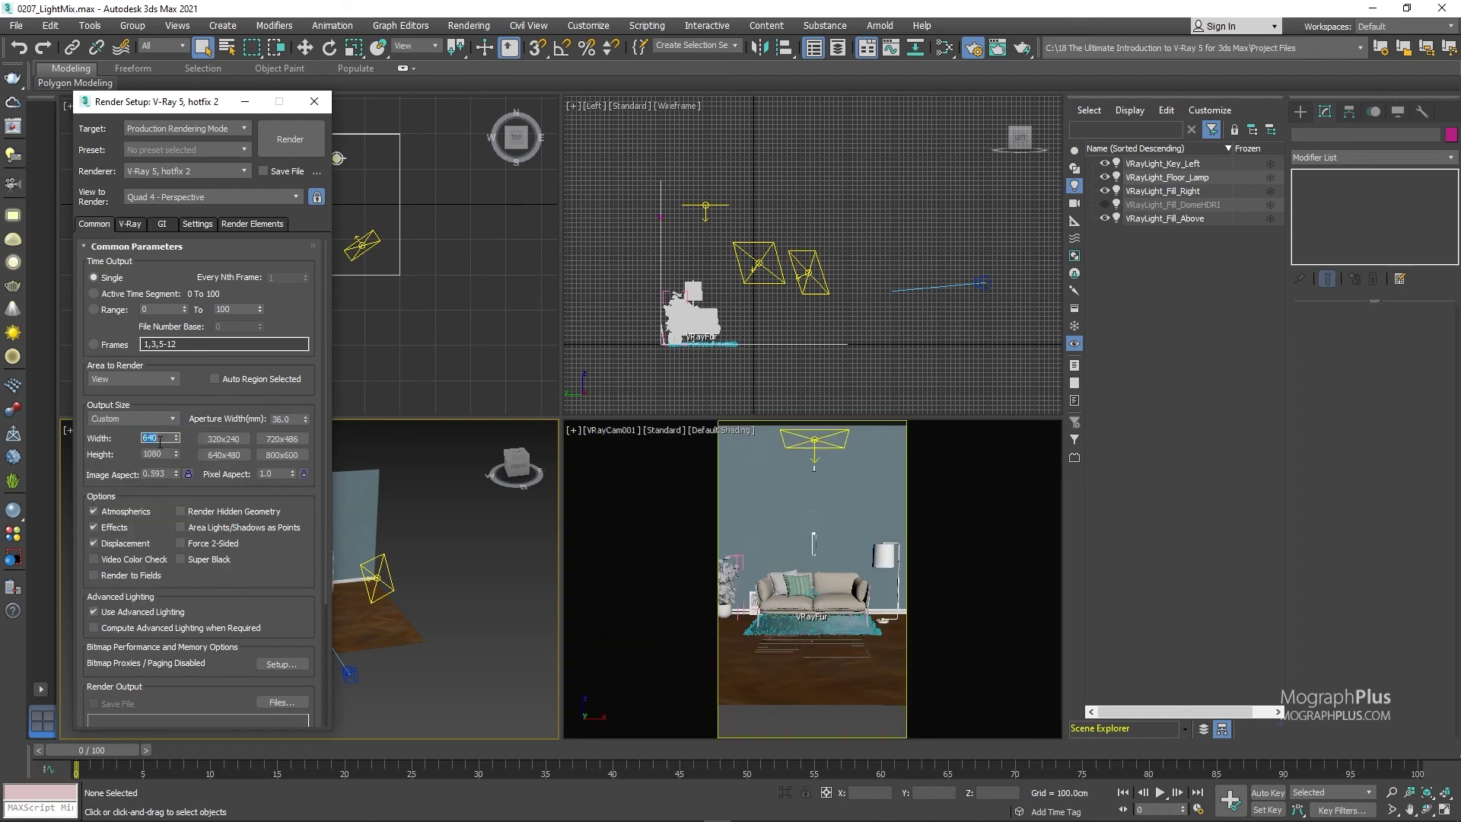
text(1920)
key(Return)
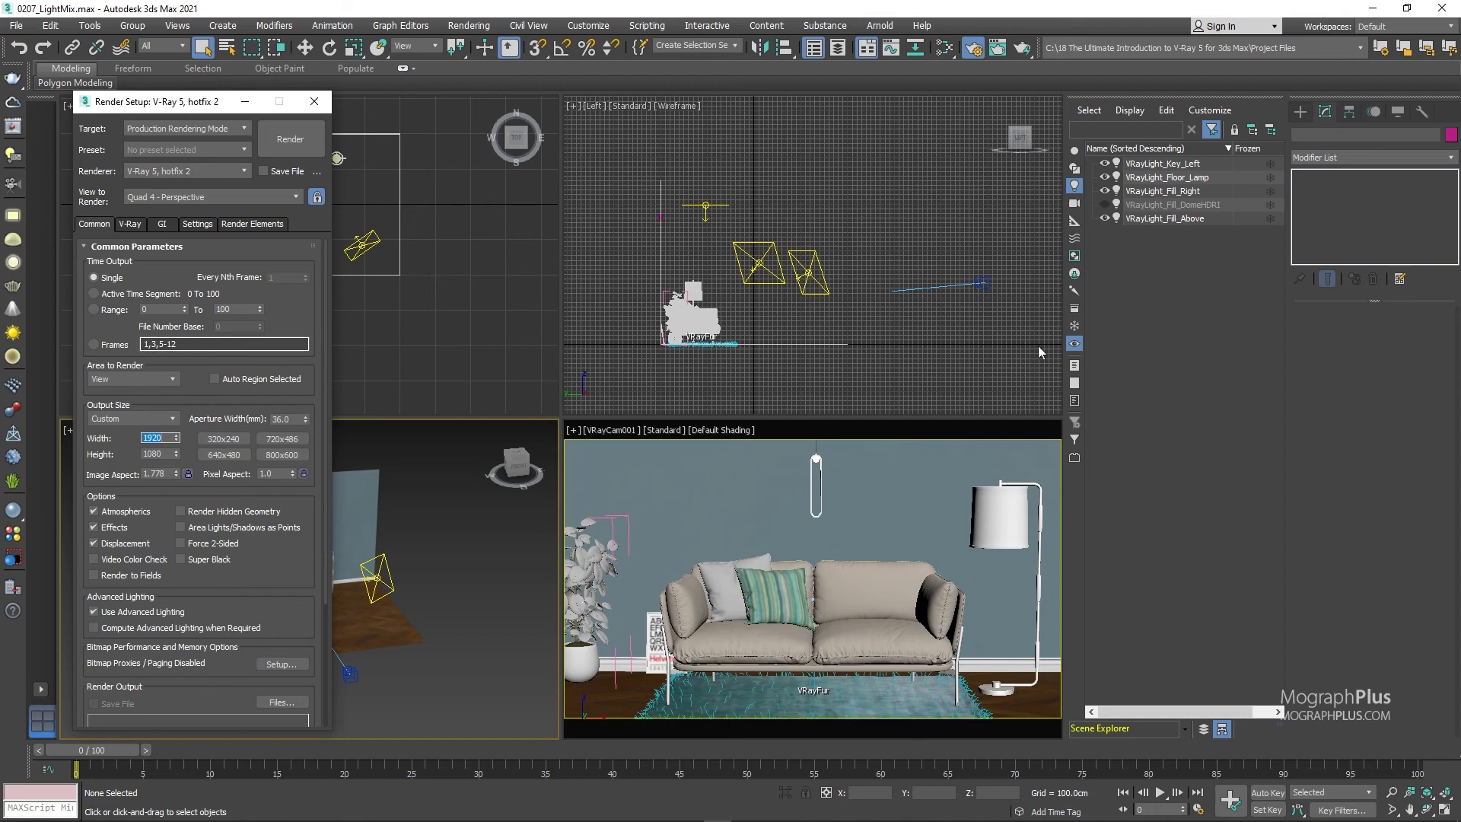
- List geometry instead of lights in the Scene Explorer, expand the Geometry group, hide the Pendant Lamp and clear the selection
click(1074, 150)
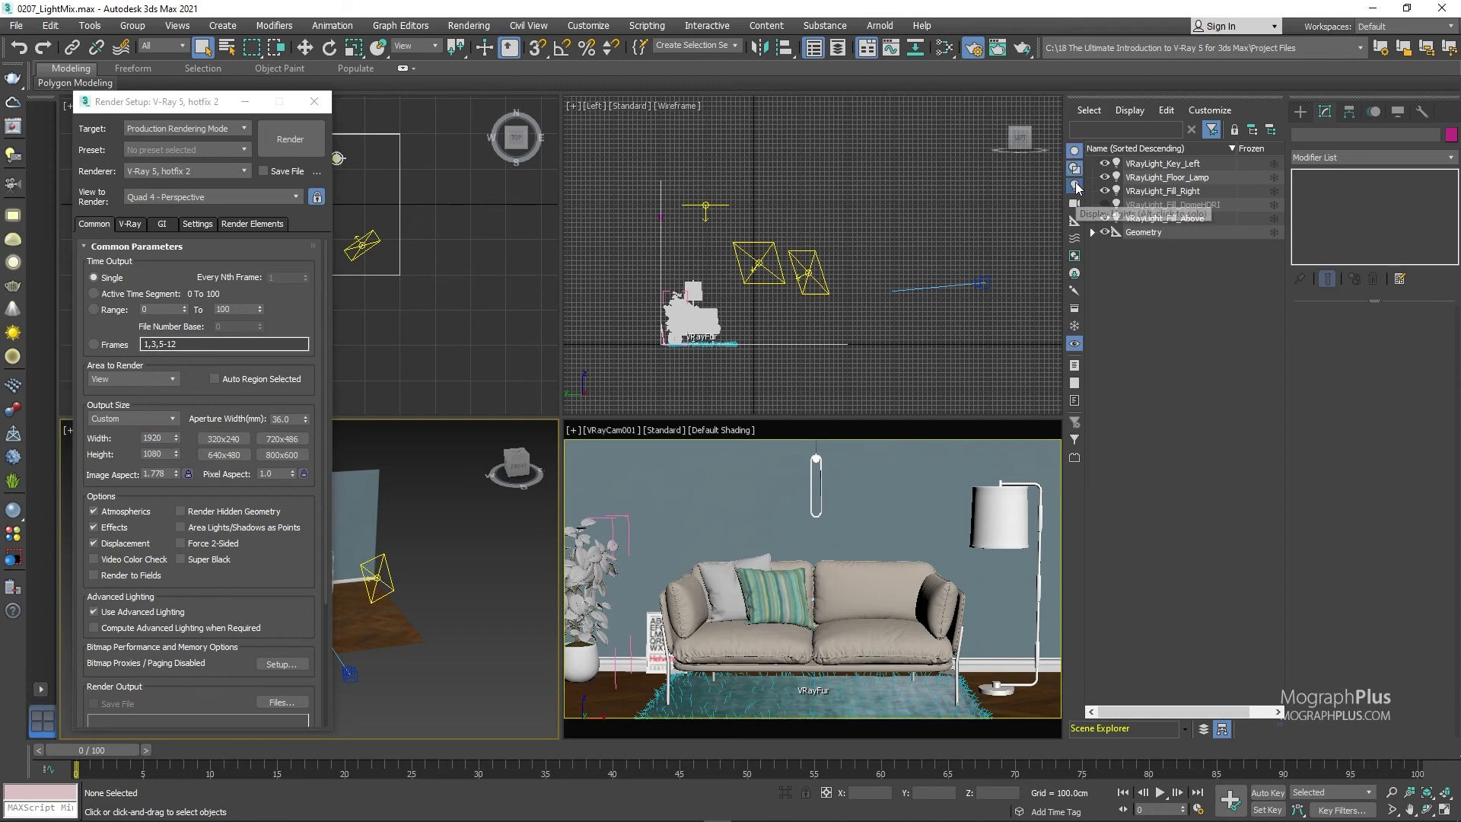
click(1075, 185)
click(1093, 163)
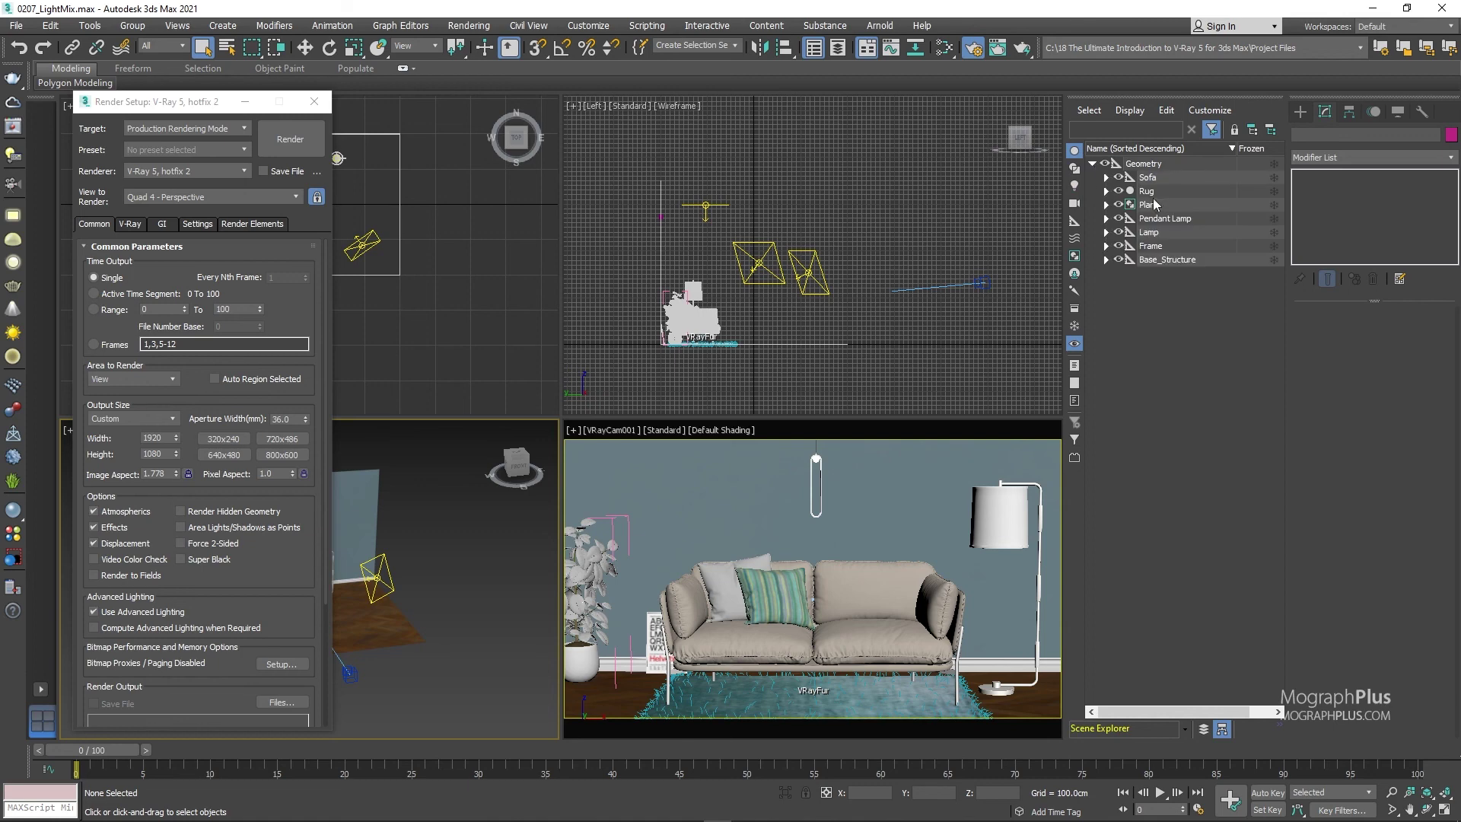
double_click(1164, 218)
click(1106, 218)
click(1107, 218)
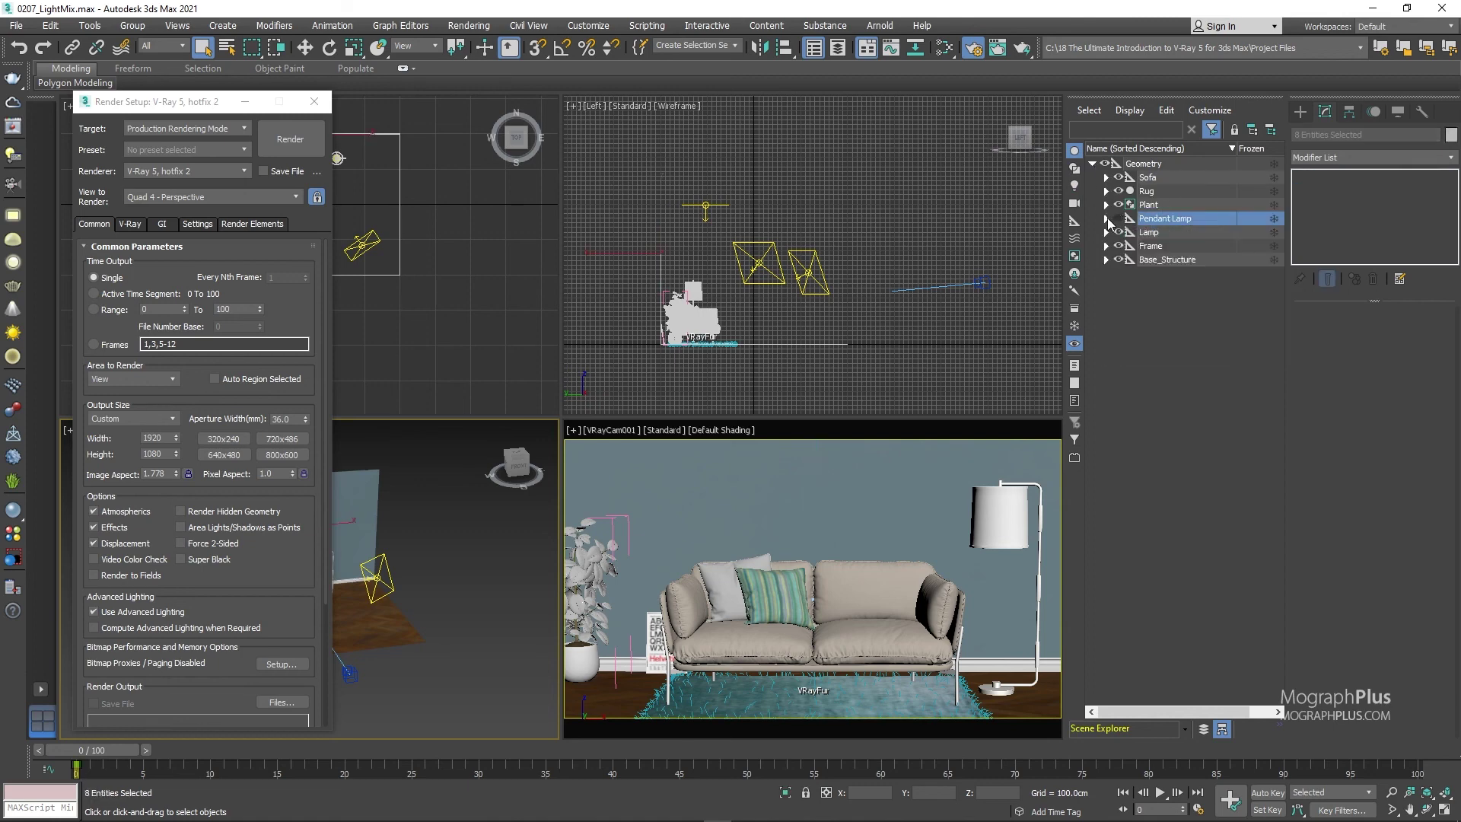
click(1118, 218)
click(839, 448)
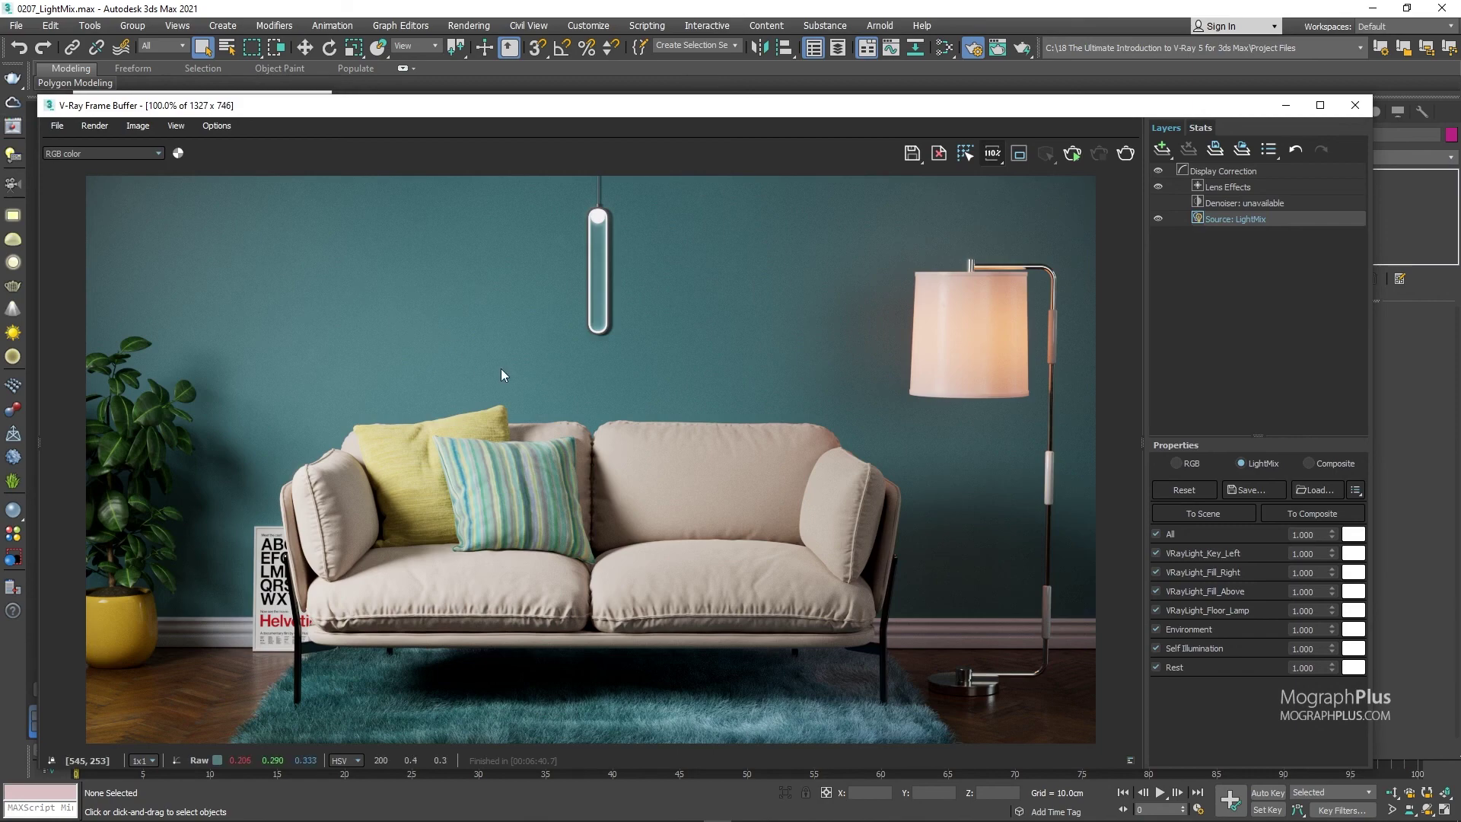
- Show the frame buffer's render history and load the 2112x1188 render of 0207_LightMix_Start.max
key(h)
drag(310, 105, 442, 109)
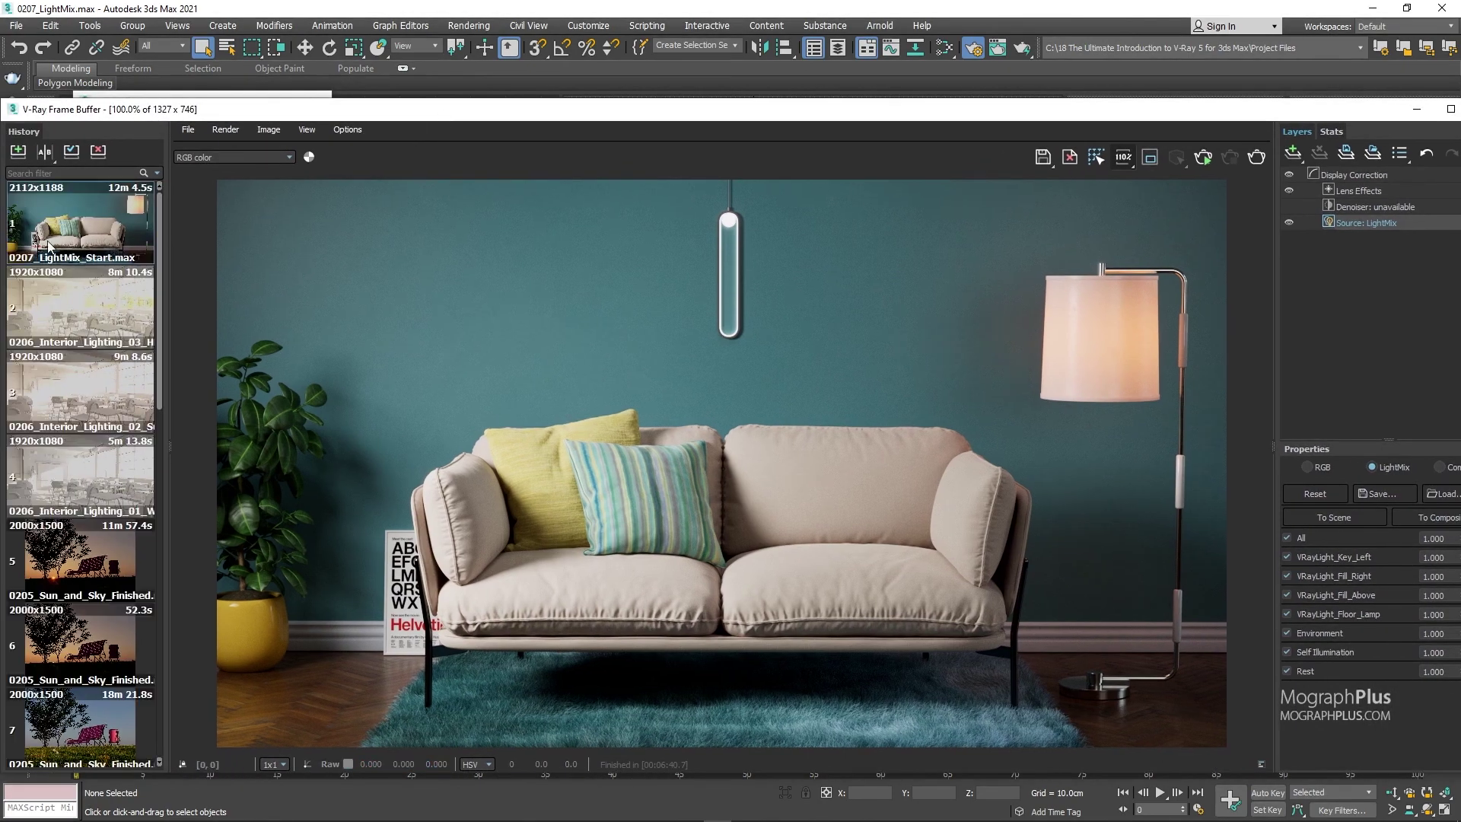
click(91, 212)
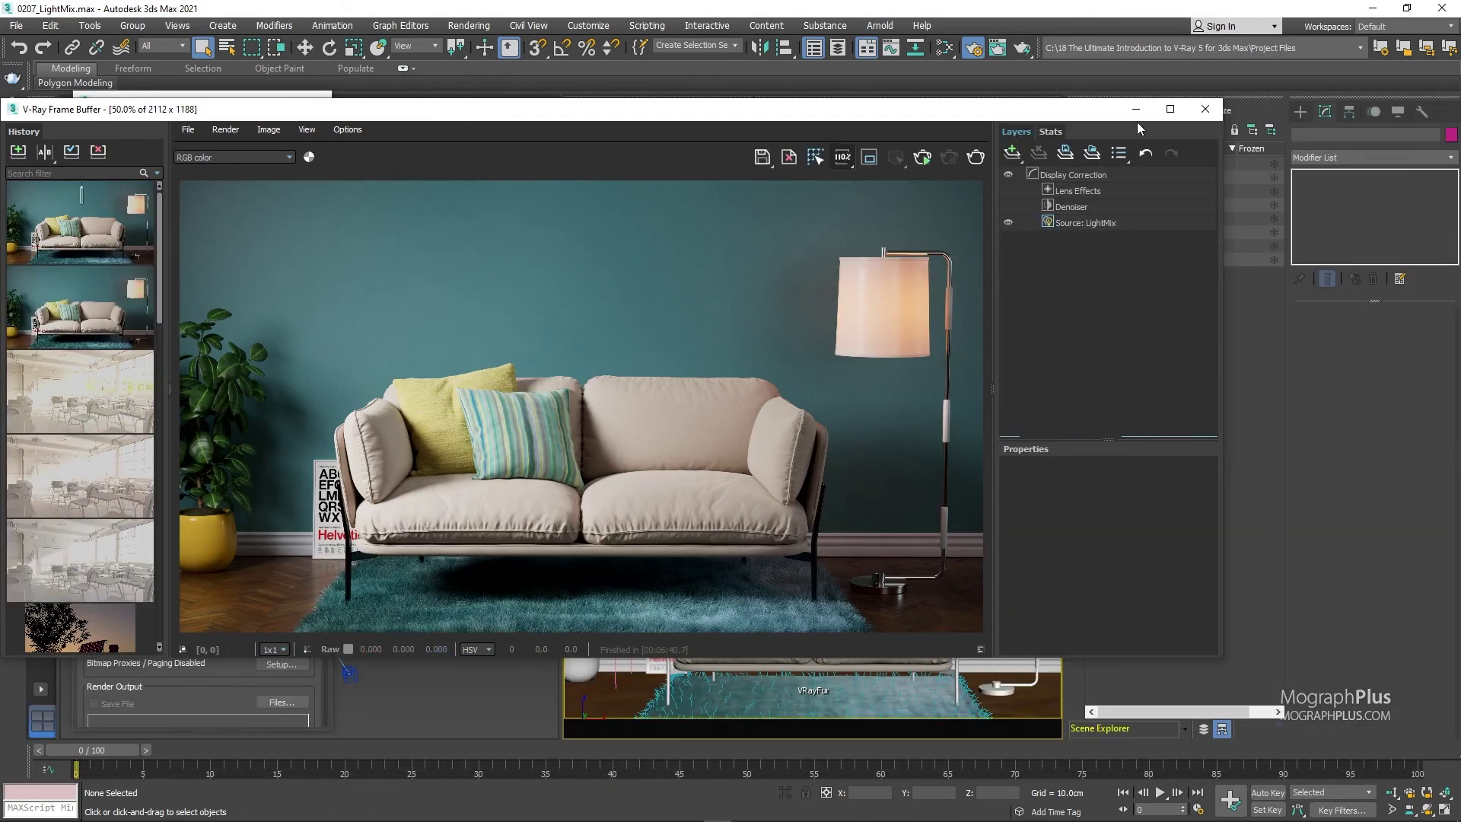
- Maximize the V-Ray Frame Buffer window and hide its history and layers side panels
click(1164, 112)
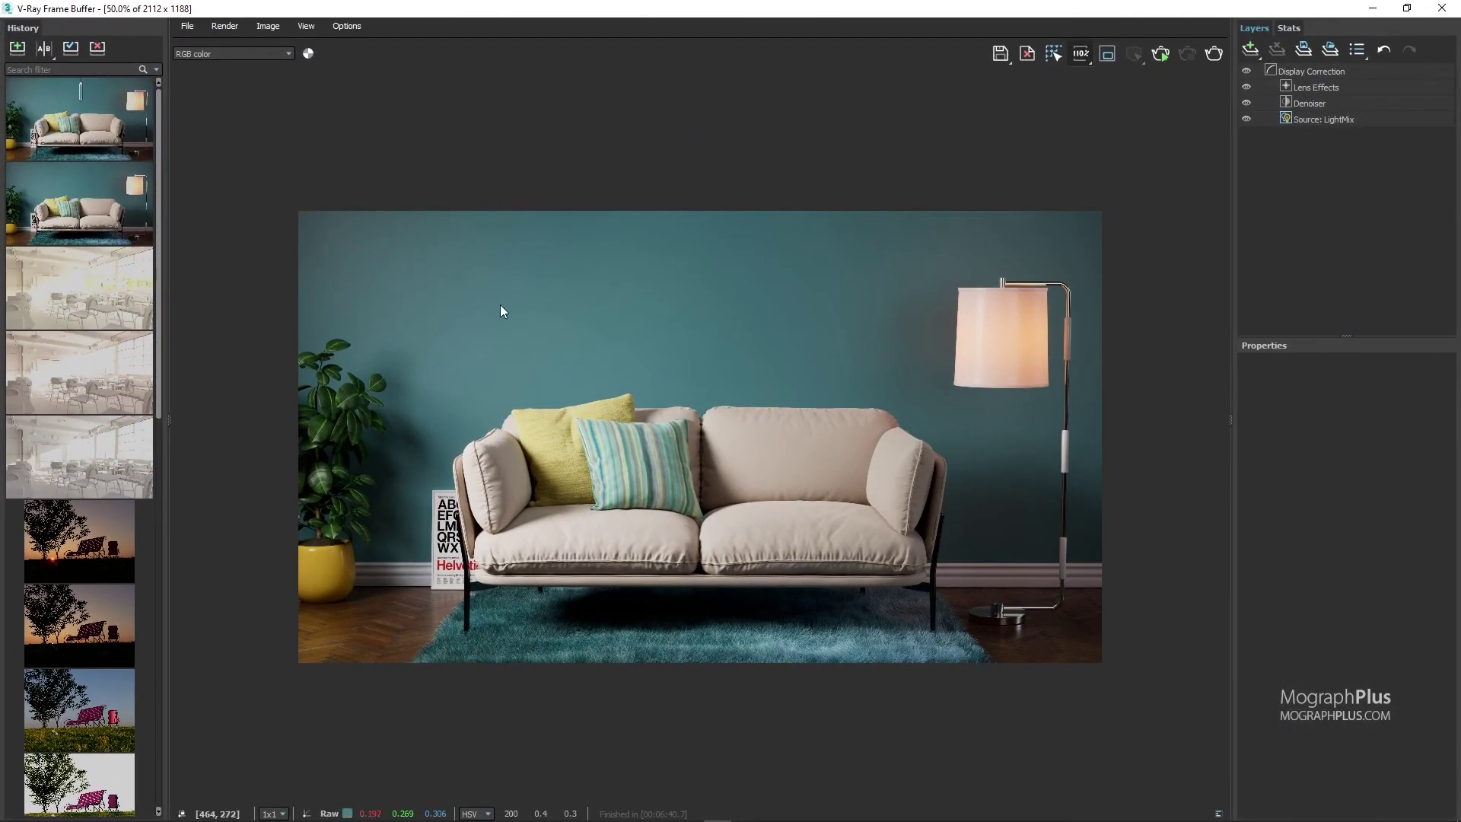
key(h)
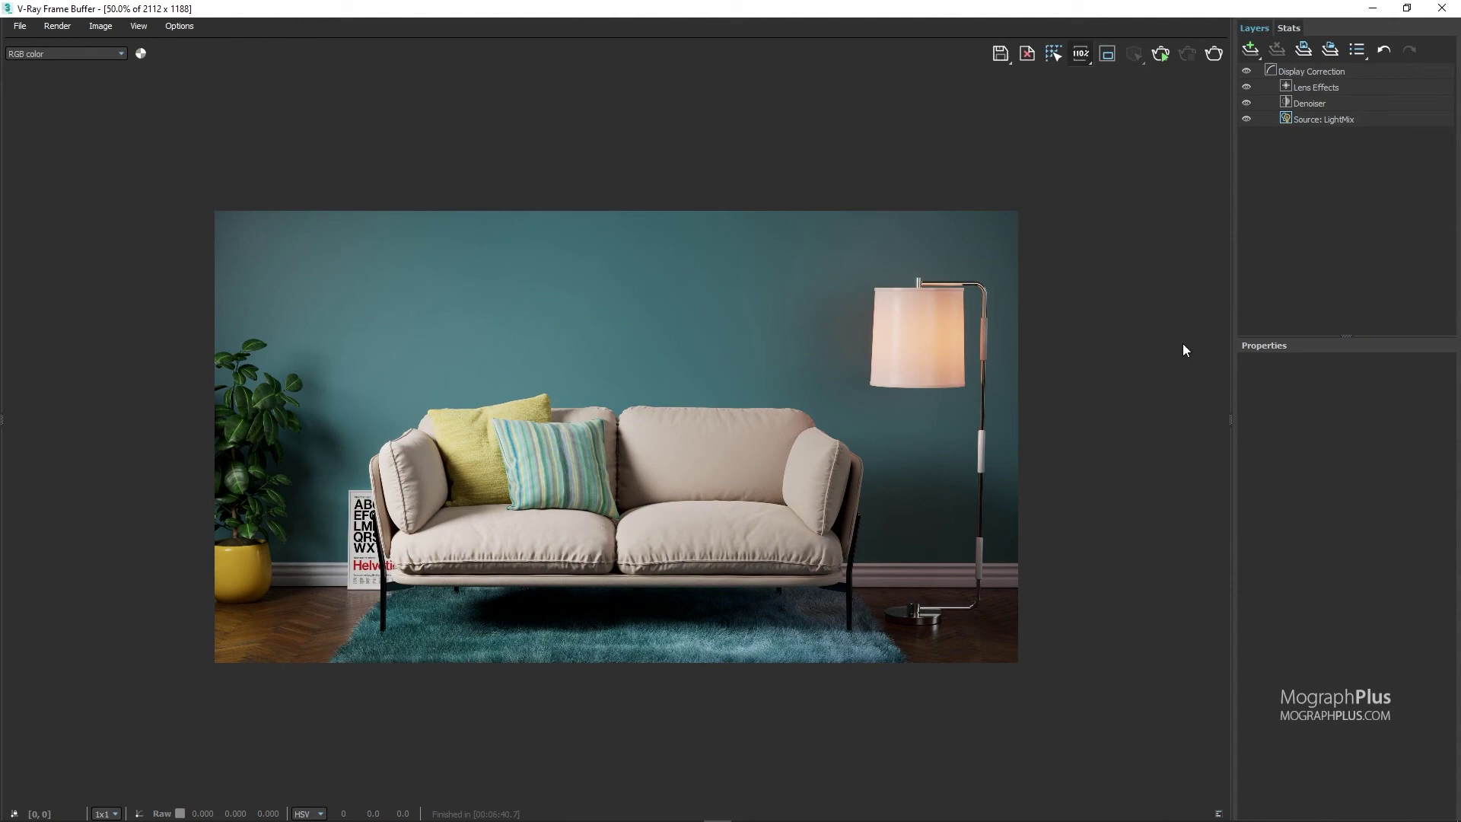
double_click(1231, 309)
- Examine the loaded living room render up close at 100%, covering the sofa, pillows, rug, plant, floor lamp and wall
scroll(924, 428, up, 1)
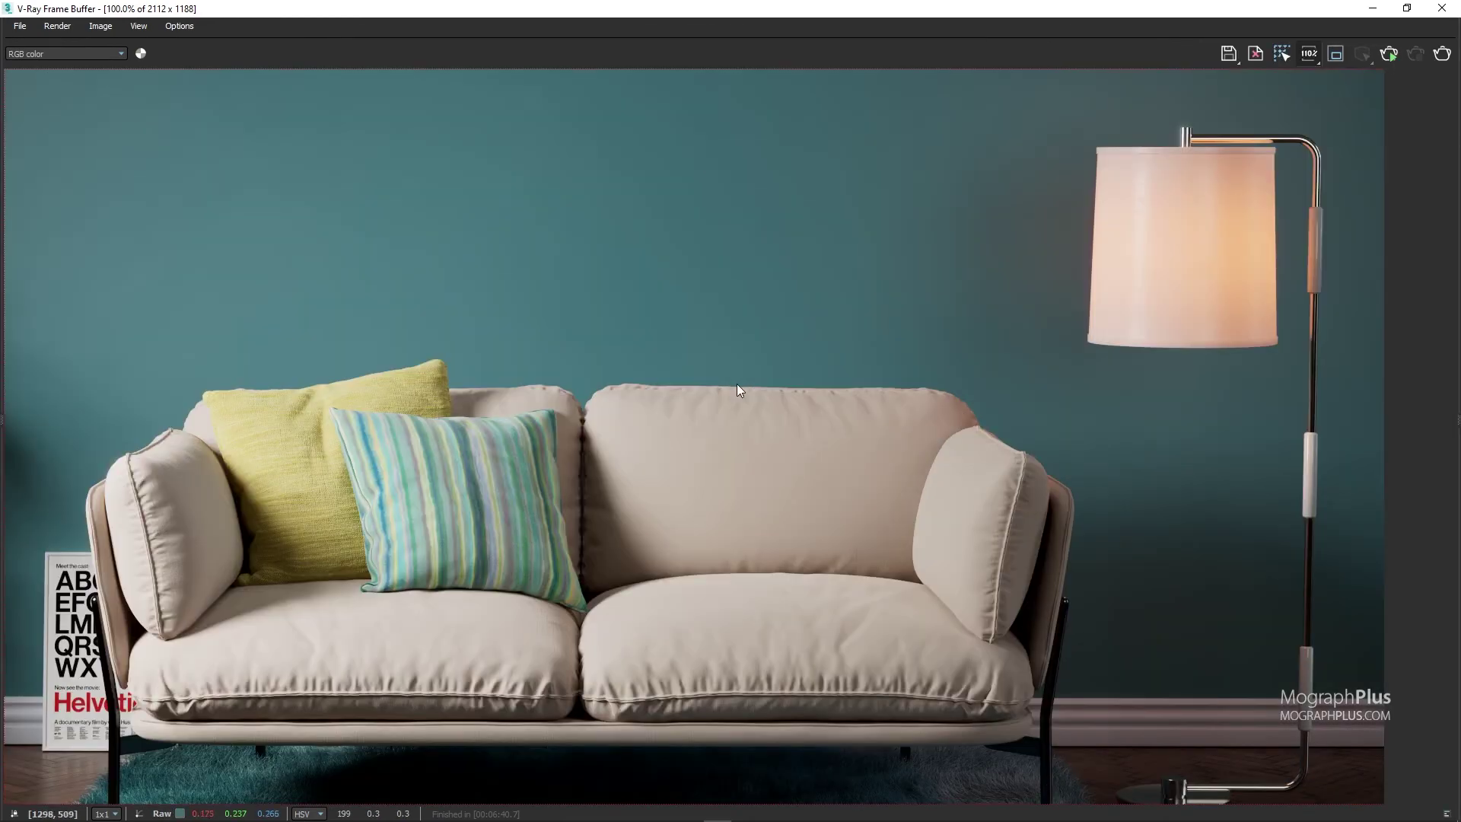
scroll(737, 390, down, 1)
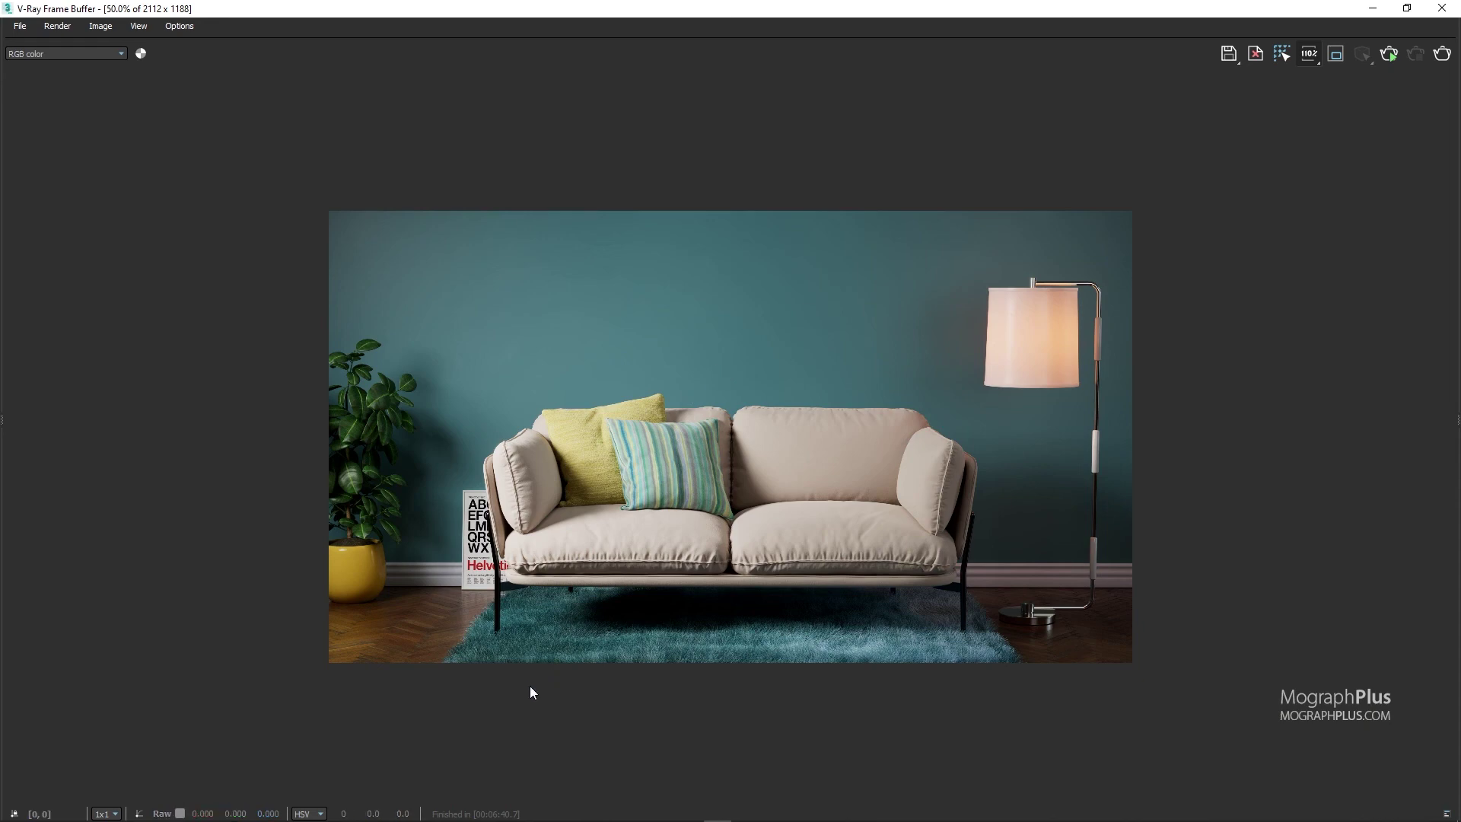
scroll(386, 660, up, 1)
middle_drag(434, 645, 636, 505)
middle_drag(582, 583, 691, 531)
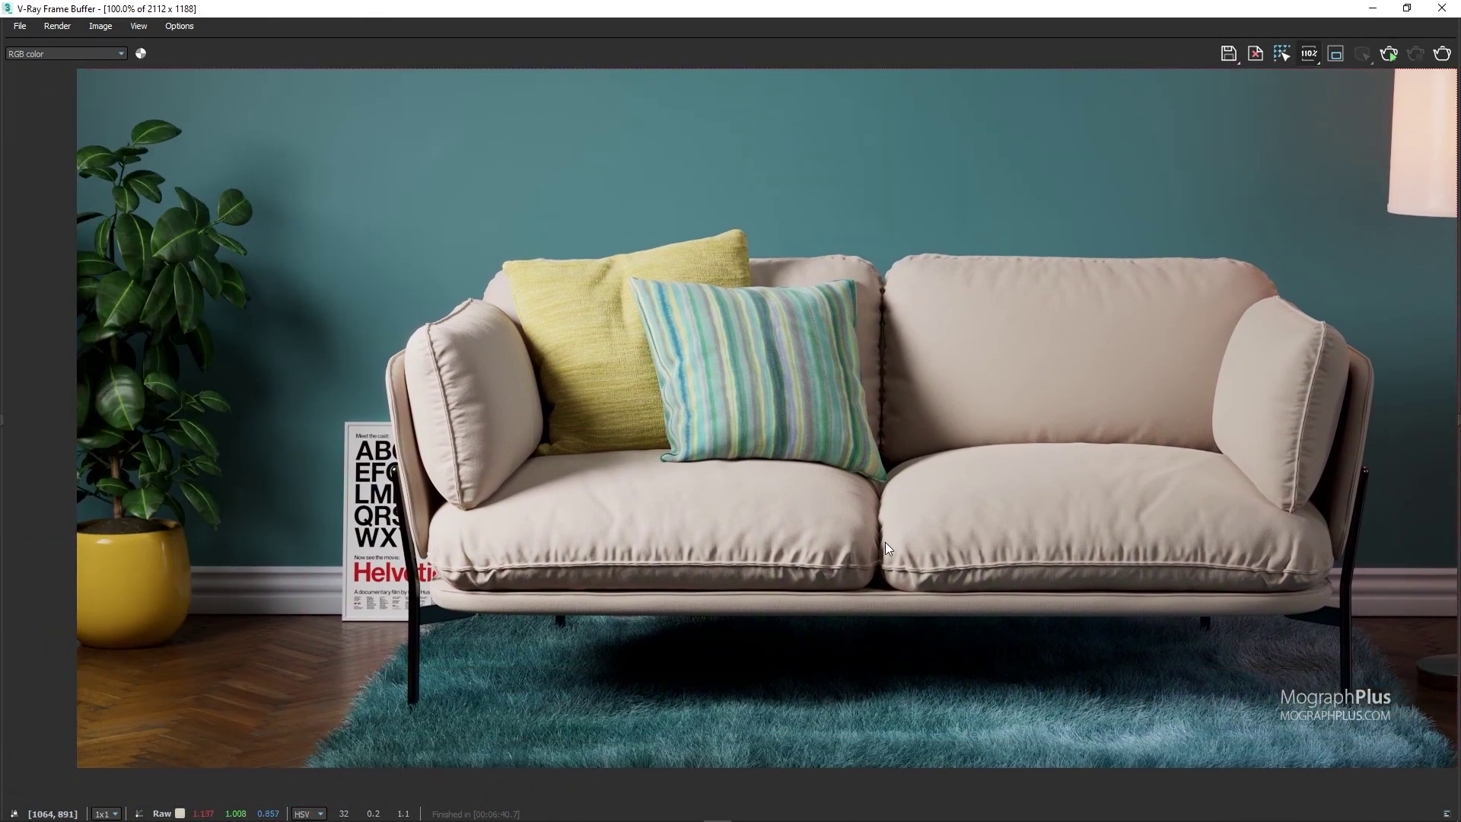
middle_drag(884, 541, 619, 535)
middle_drag(792, 522, 604, 476)
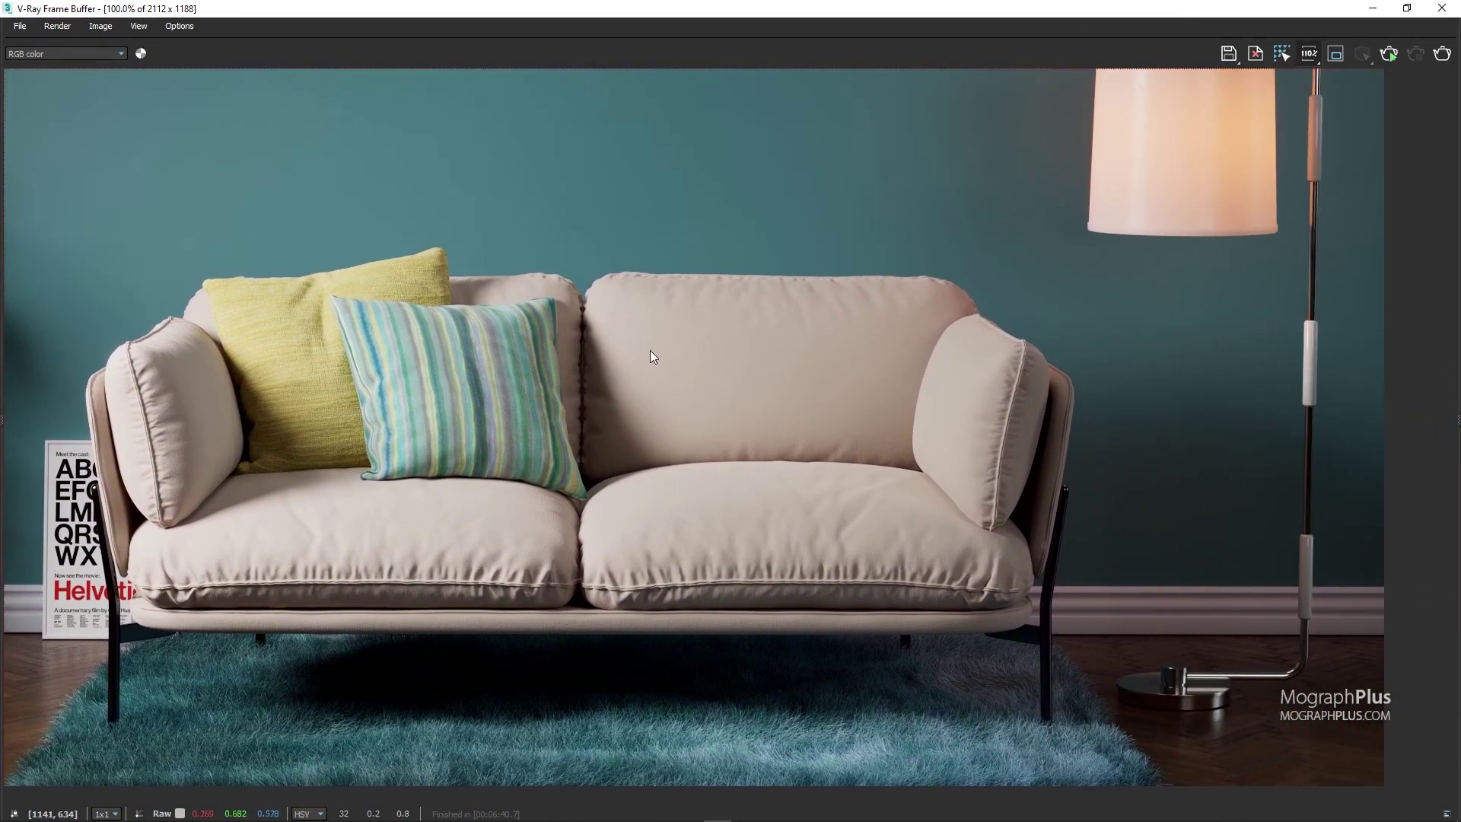
middle_drag(650, 350, 660, 524)
middle_drag(562, 390, 632, 424)
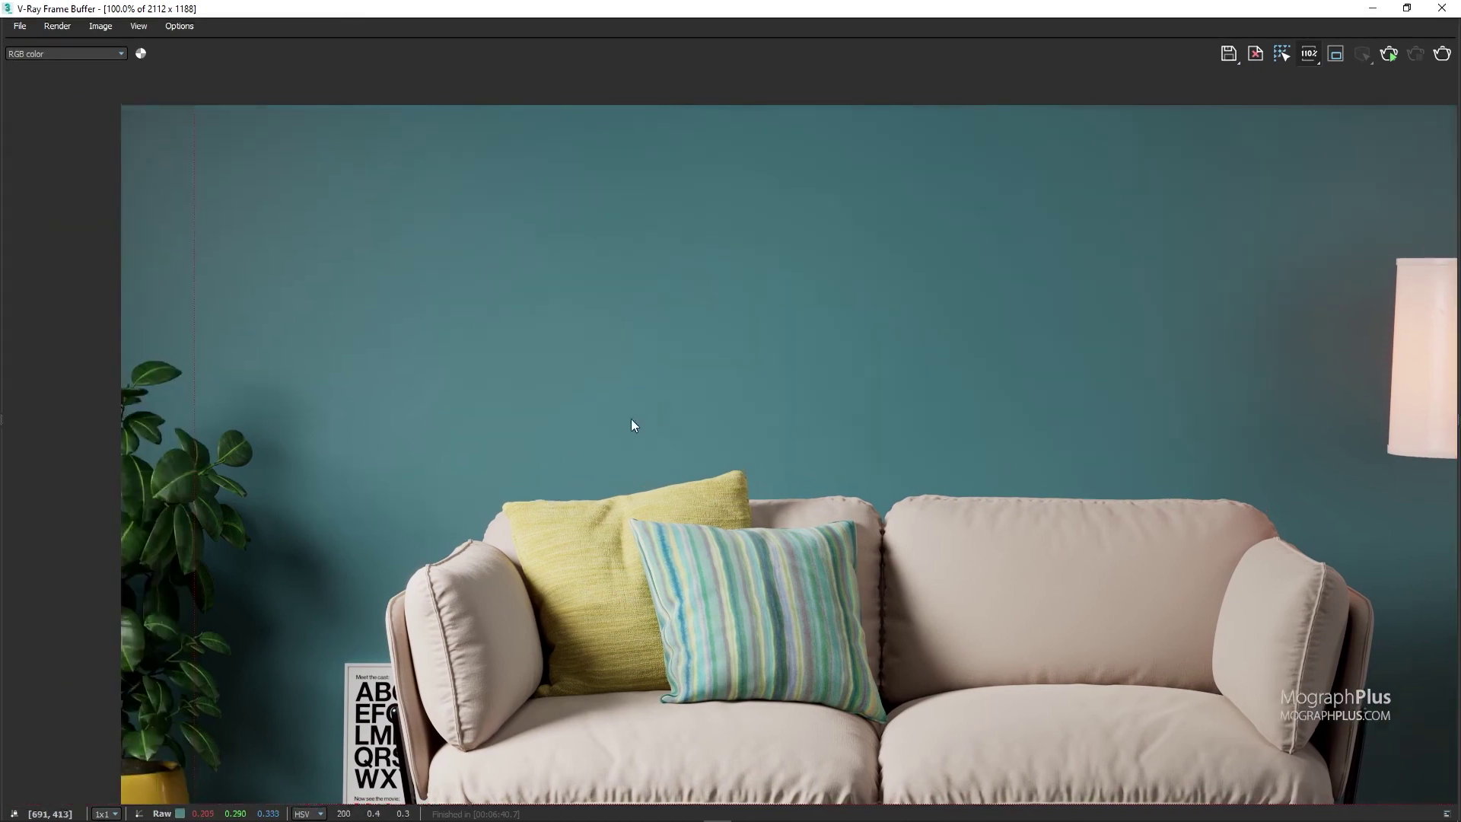
scroll(579, 396, down, 3)
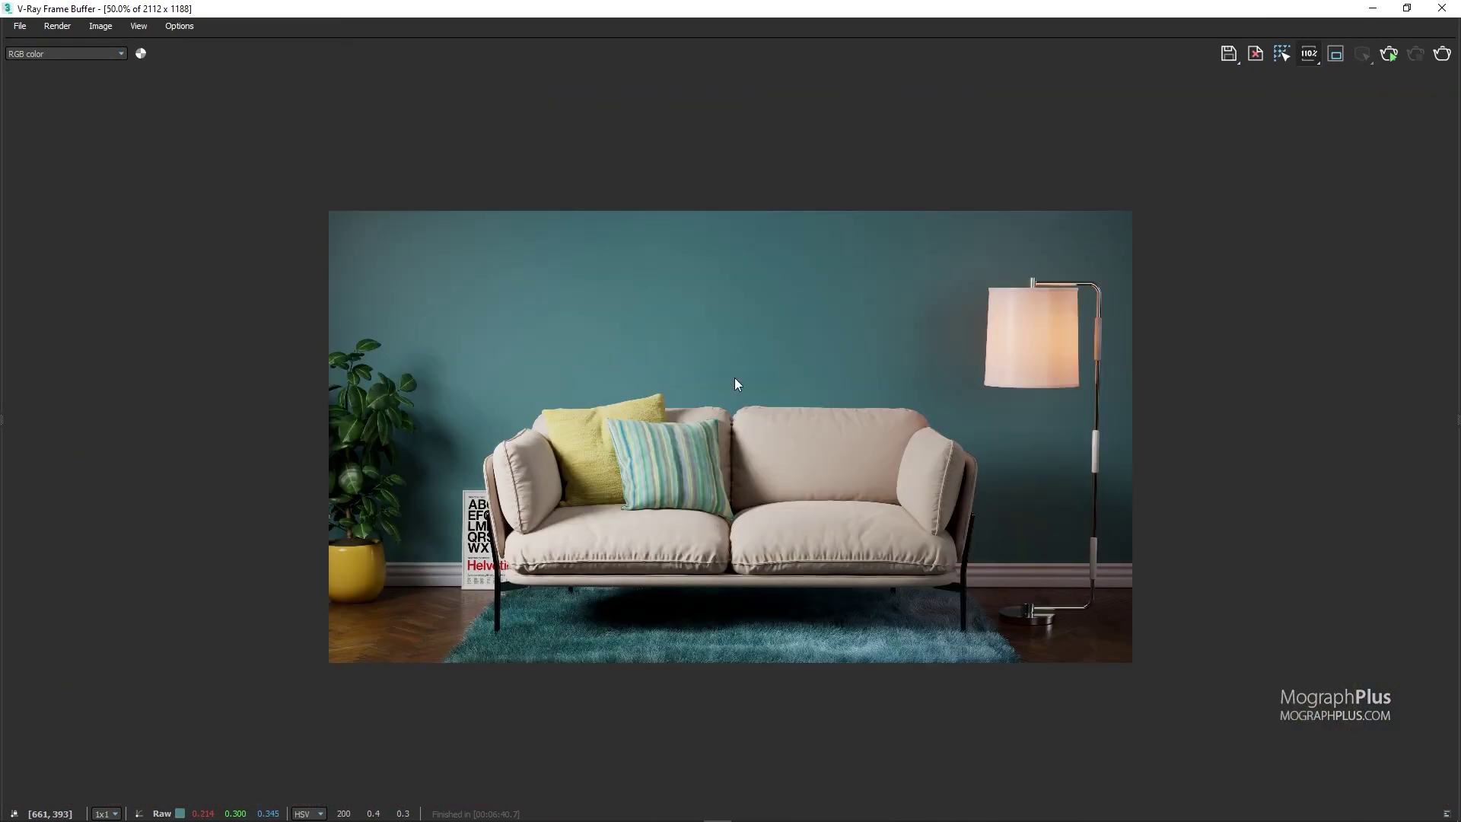